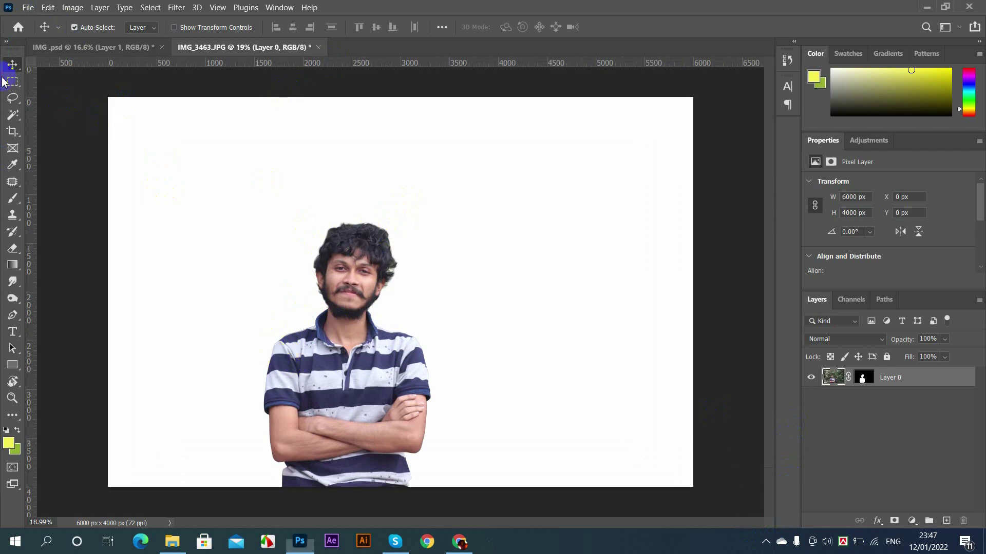
key(l)
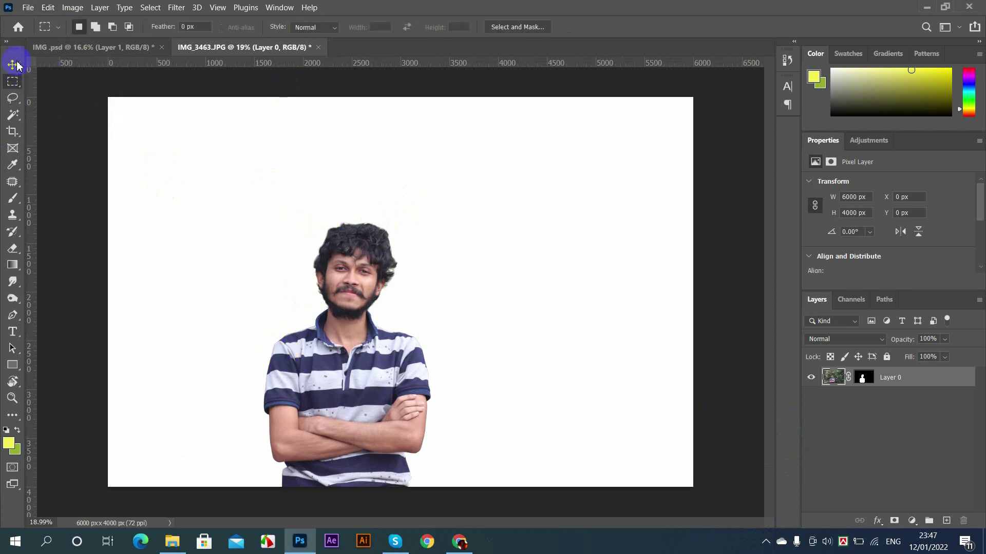
click(13, 64)
scroll(434, 300, down, 2)
scroll(374, 308, up, 3)
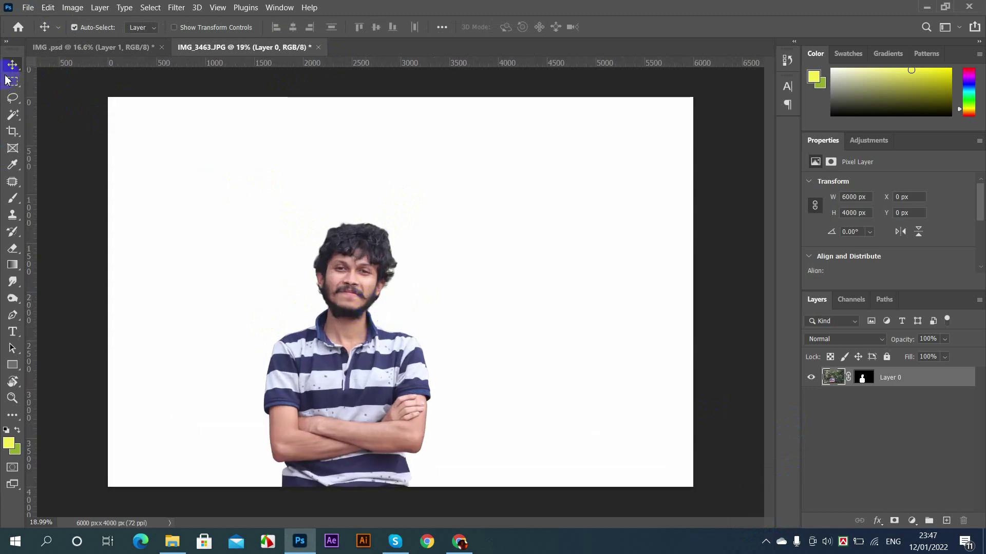
scroll(281, 241, down, 3)
scroll(449, 268, up, 3)
click(10, 81)
click(11, 63)
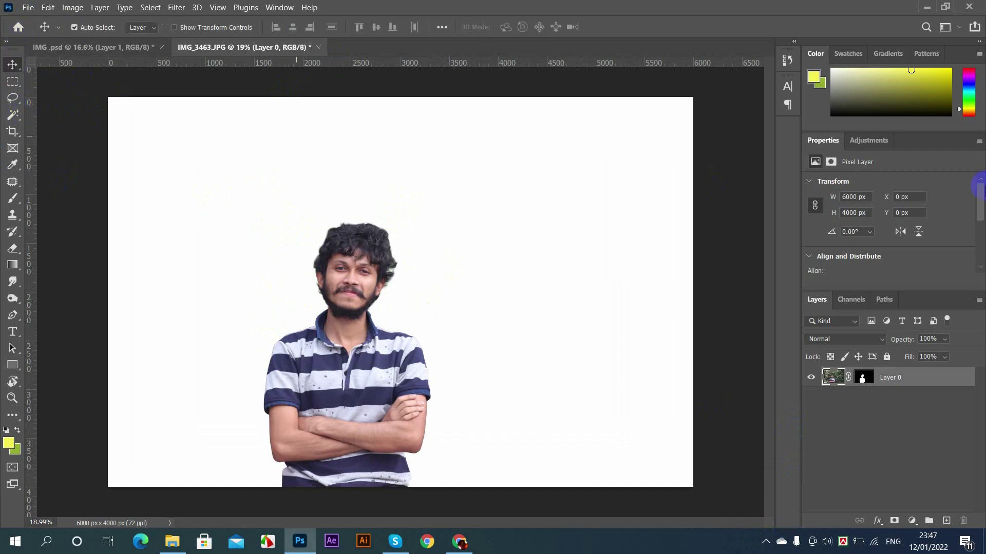
scroll(347, 187, down, 1)
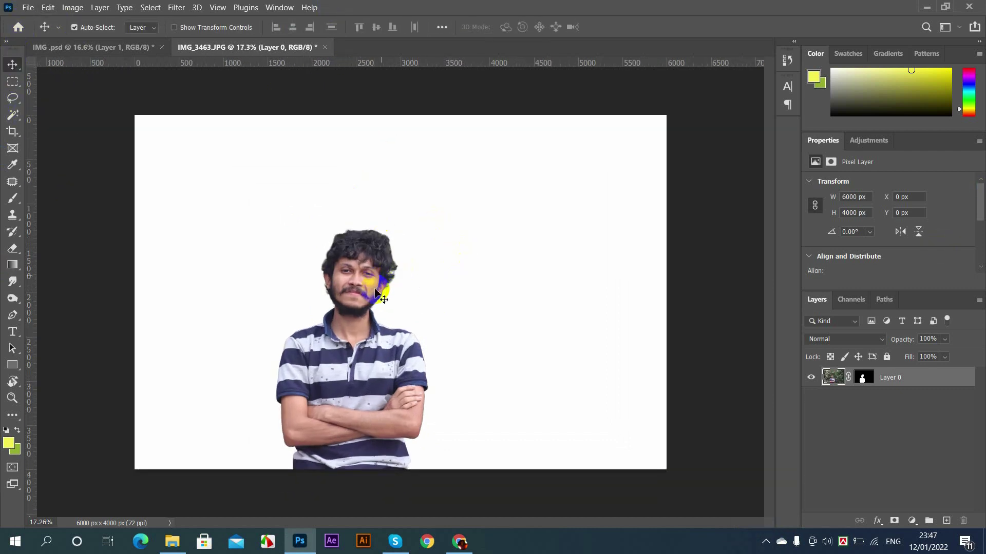
Disable and re-enable the layer mask on Layer 0 to compare the cutout man with the original photo
mouse_move(351, 279)
mouse_down()
mouse_move(361, 278)
mouse_move(337, 278)
mouse_up()
click(863, 380)
shift+click(864, 380)
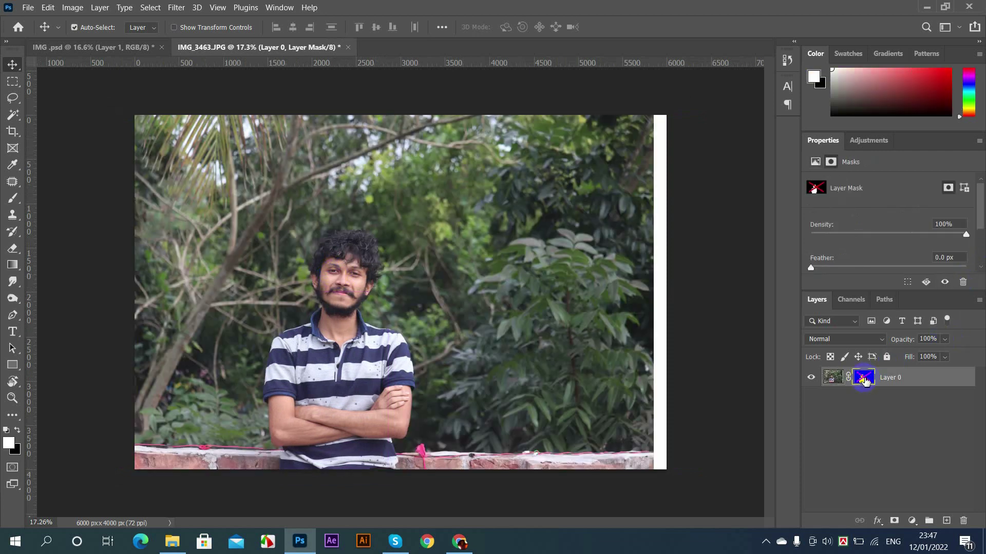
shift+click(864, 379)
drag(333, 263, 339, 263)
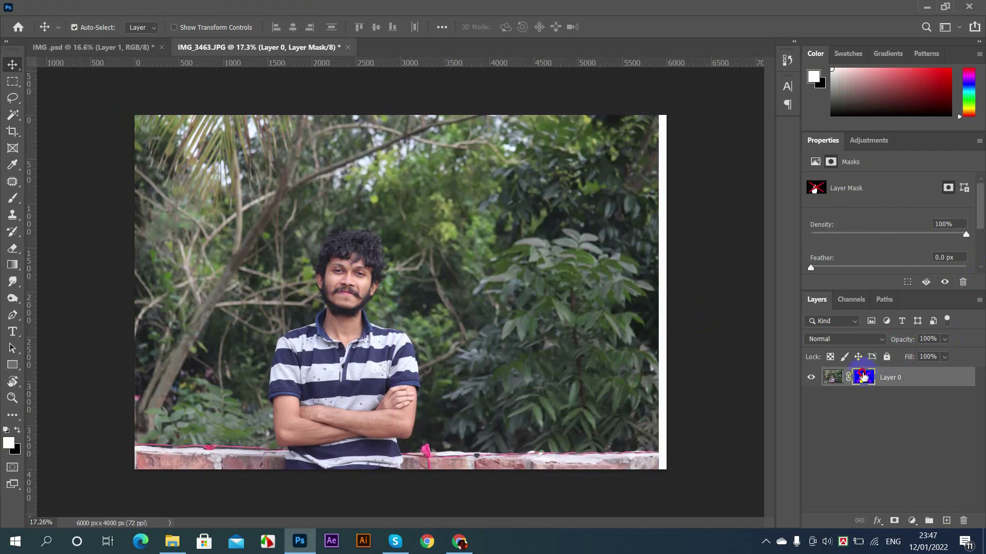
shift+click(864, 378)
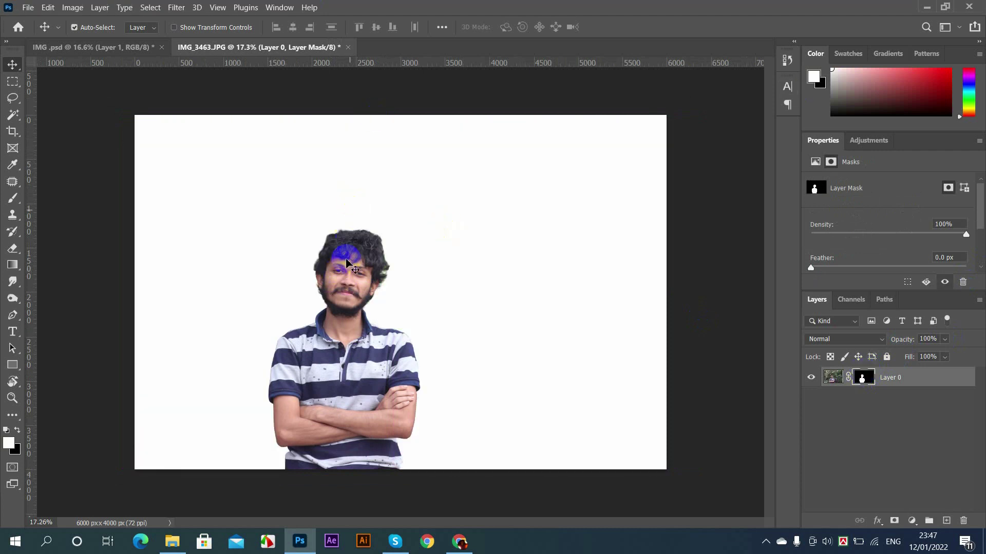
Move the cutout man up toward the canvas center and add a new layer beneath Layer 0
drag(371, 277, 406, 232)
click(950, 524)
drag(872, 377, 878, 403)
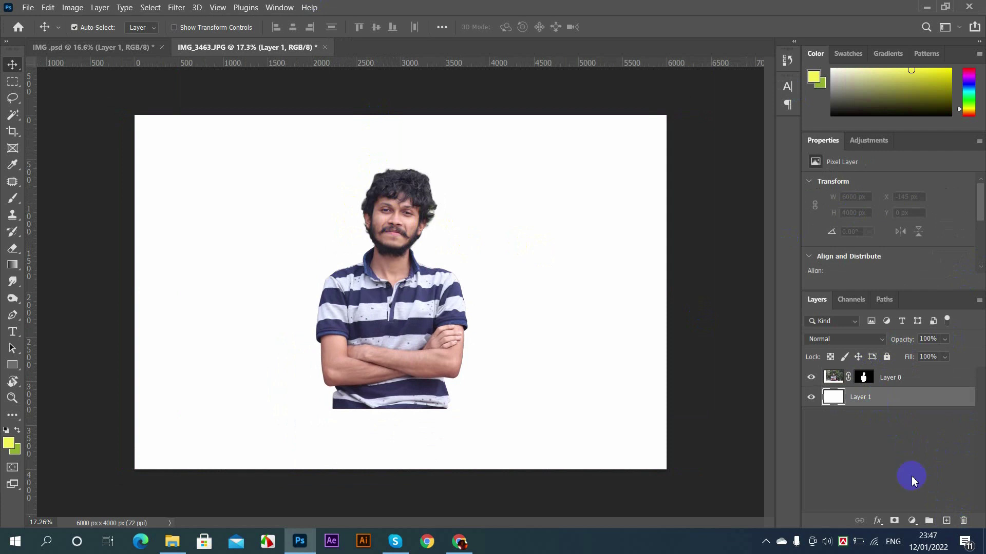
Add a Solid Color fill layer in black (000000) as the background behind the man
click(912, 521)
click(903, 302)
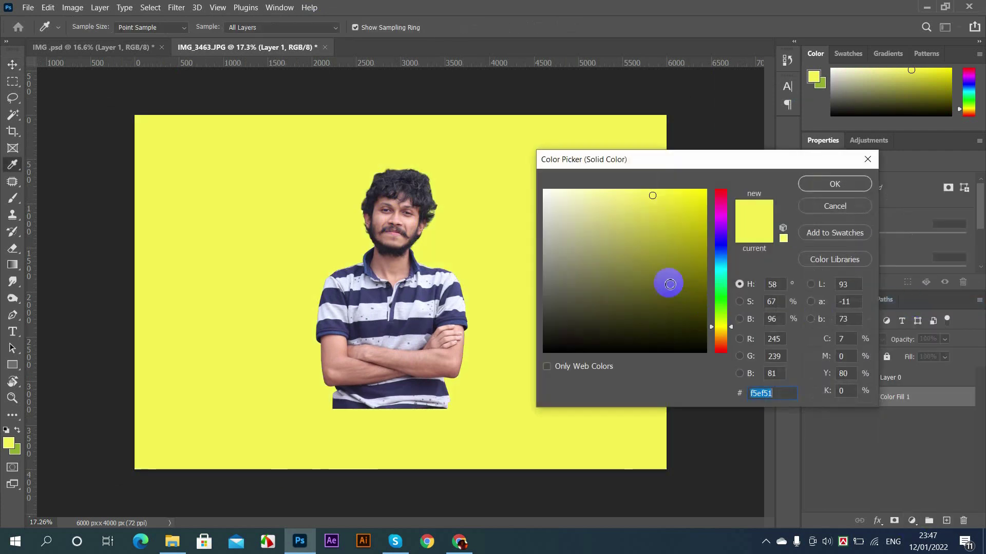
click(521, 429)
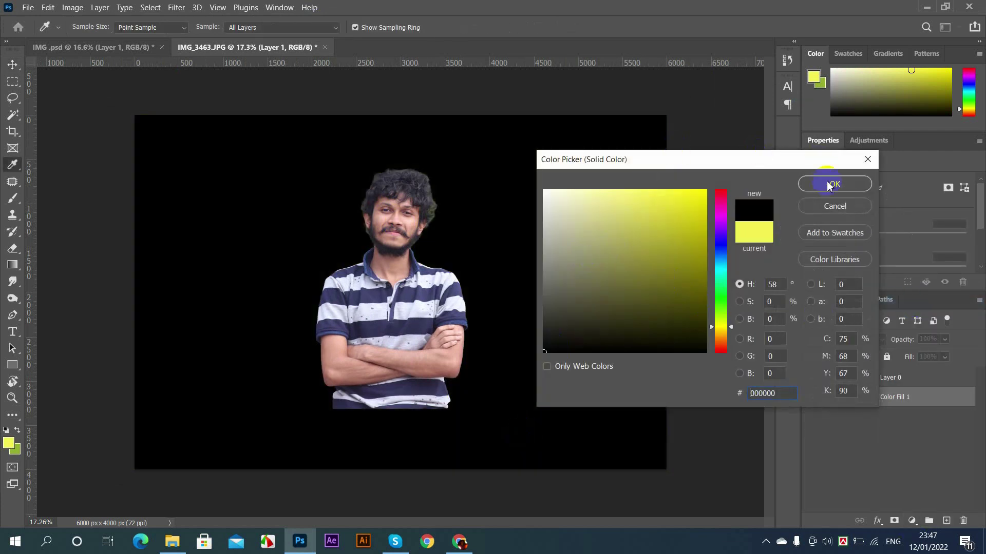
click(828, 184)
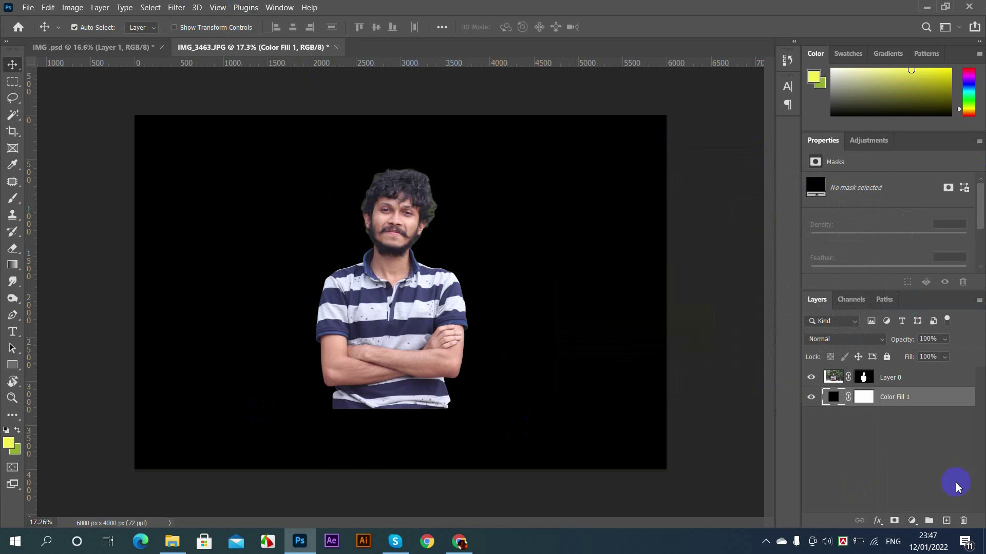
Draw a white-filled circle about 2584 px in diameter behind the man with the Ellipse tool
click(10, 366)
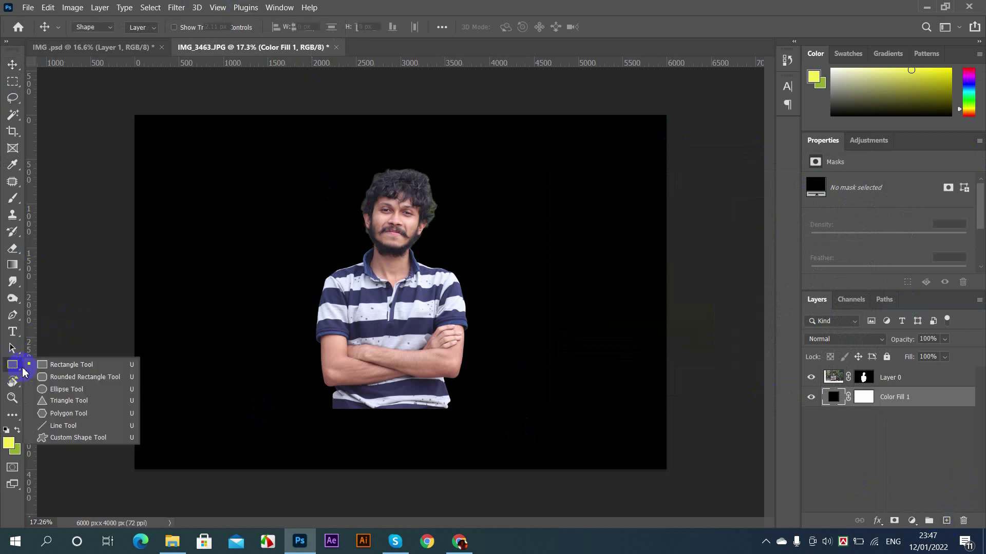
click(67, 389)
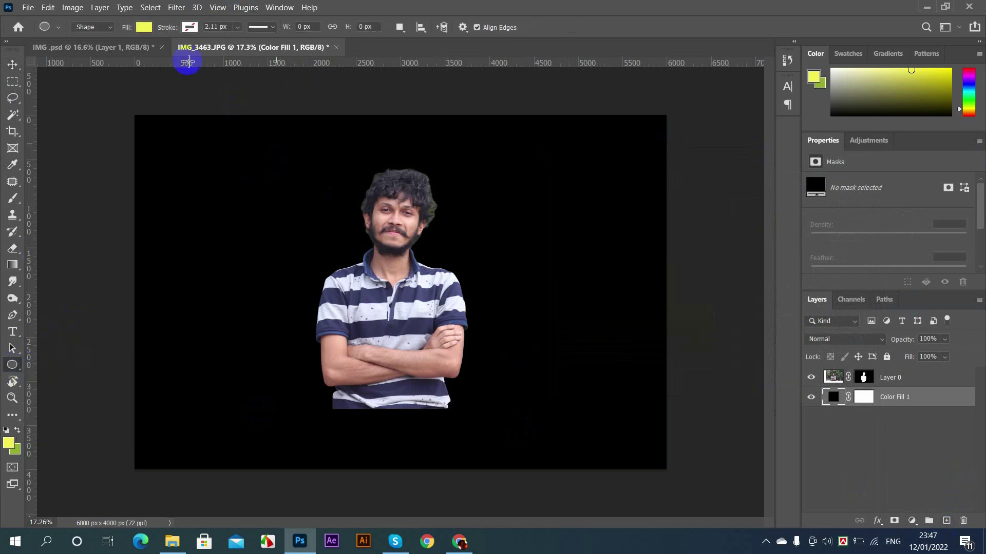
click(144, 28)
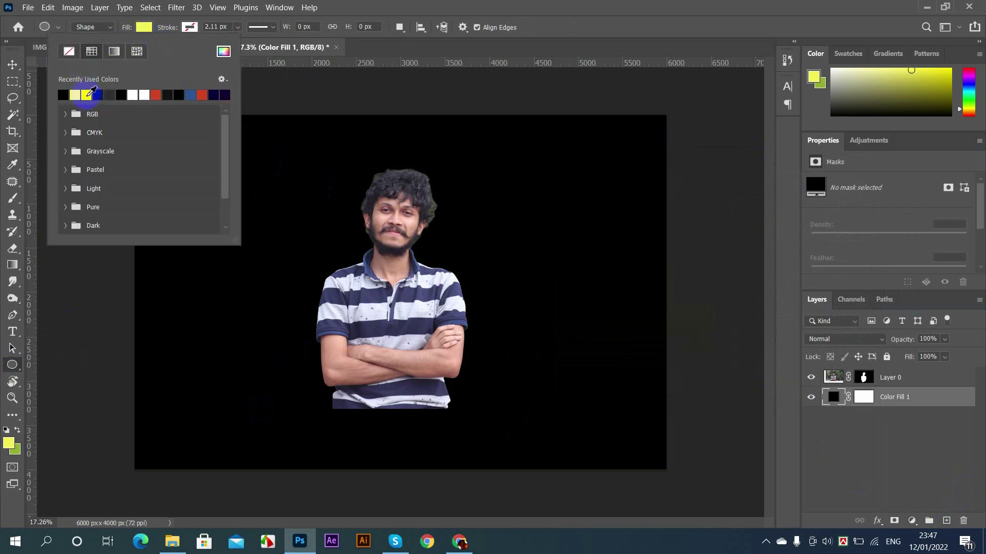
click(28, 73)
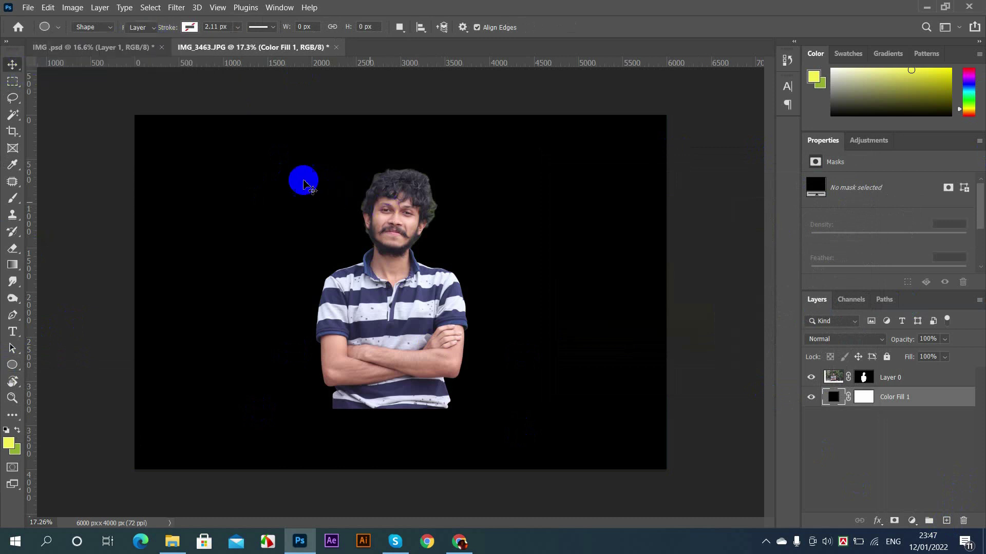
key(v)
click(10, 365)
drag(319, 181, 432, 299)
Move the white circle behind the man's upper body and scale it to about 108%
click(13, 64)
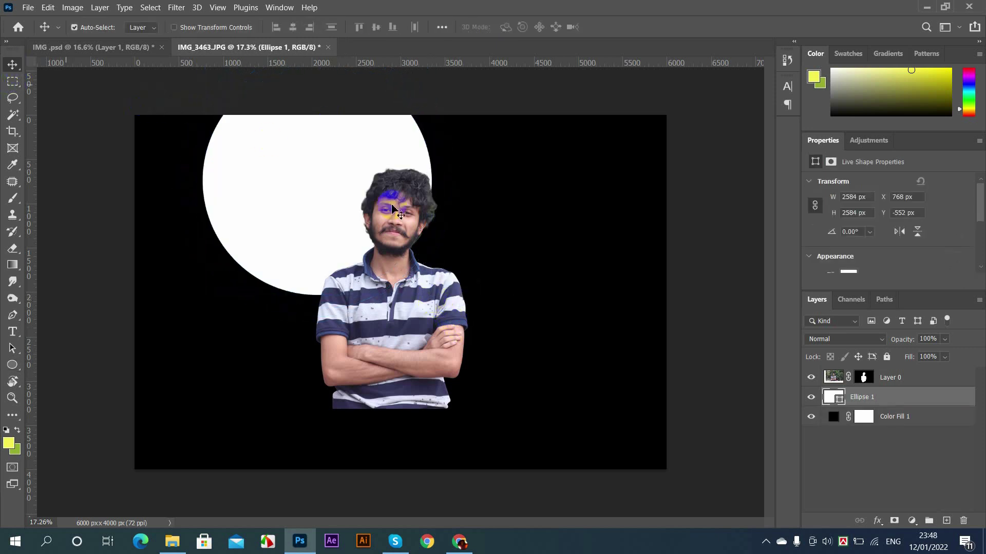
drag(345, 198, 386, 259)
key(ctrl+t)
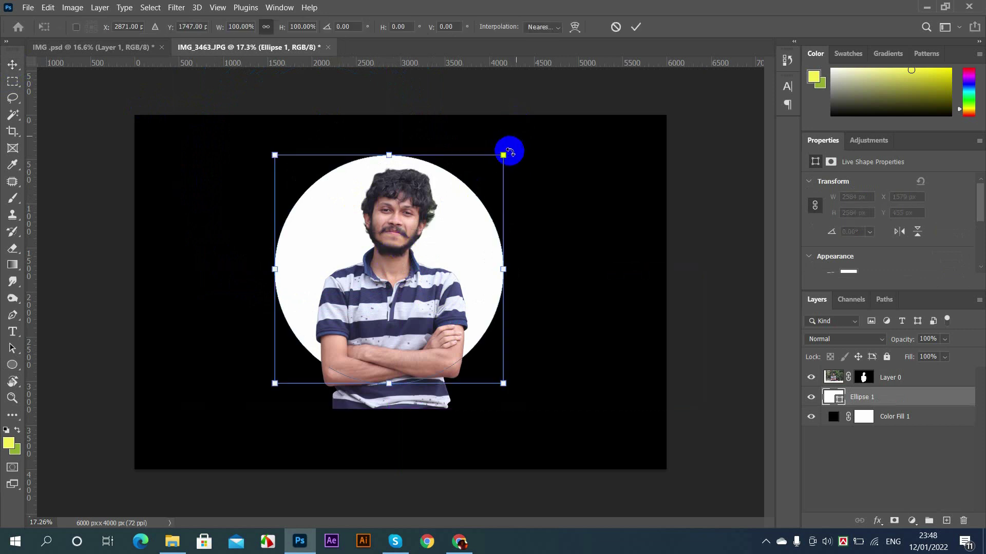
drag(509, 151, 518, 144)
drag(464, 246, 465, 246)
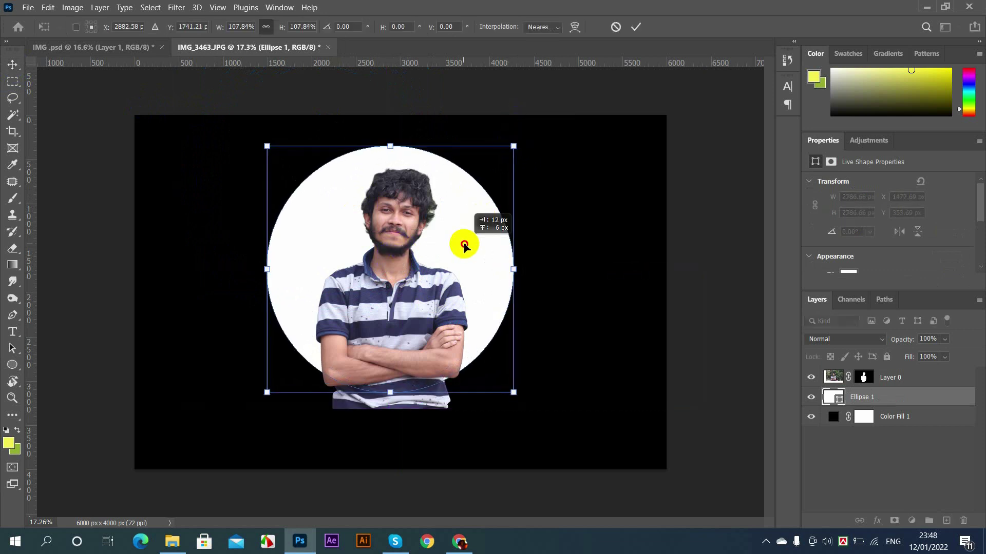
click(635, 27)
Center the white circle horizontally on the whole canvas and clear the selection
key(ctrl+a)
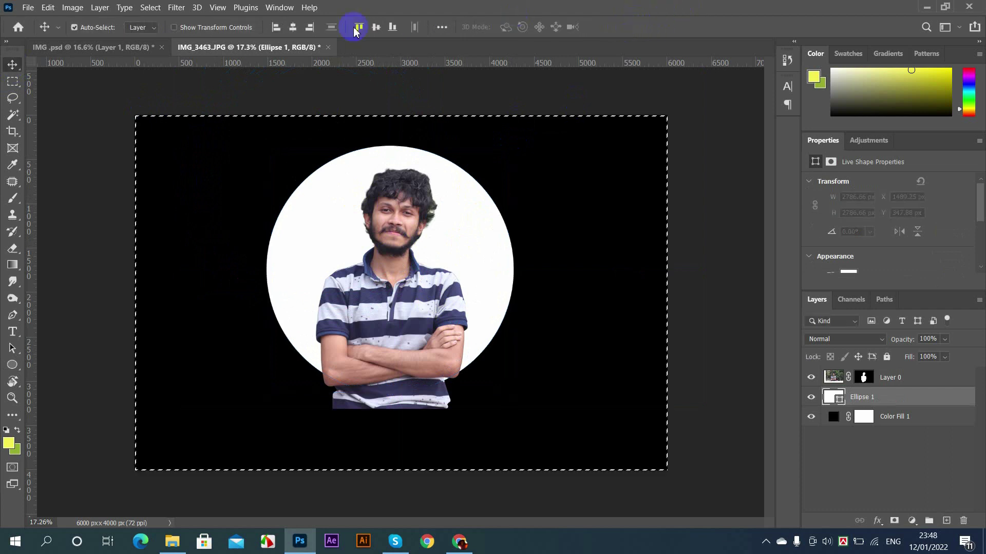
click(293, 29)
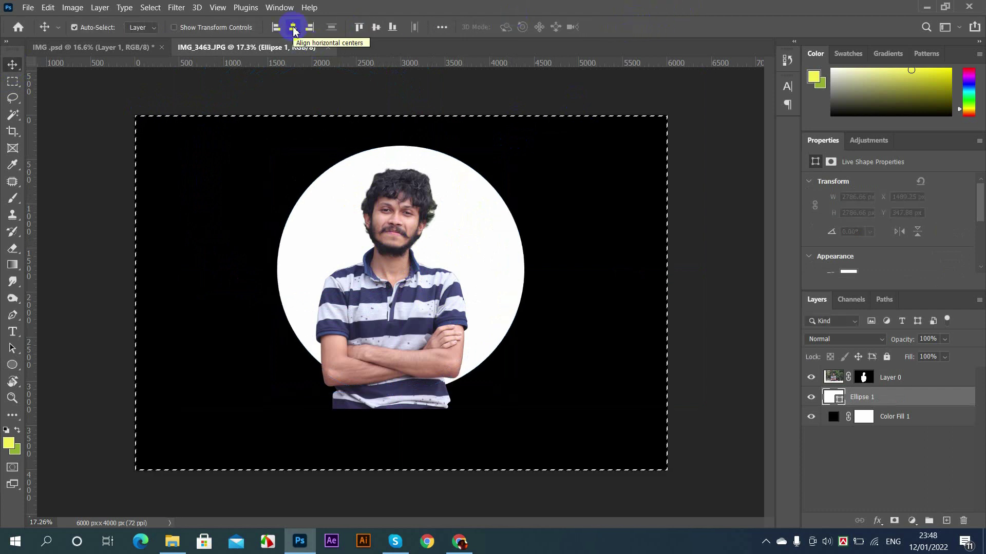
key(ctrl+d)
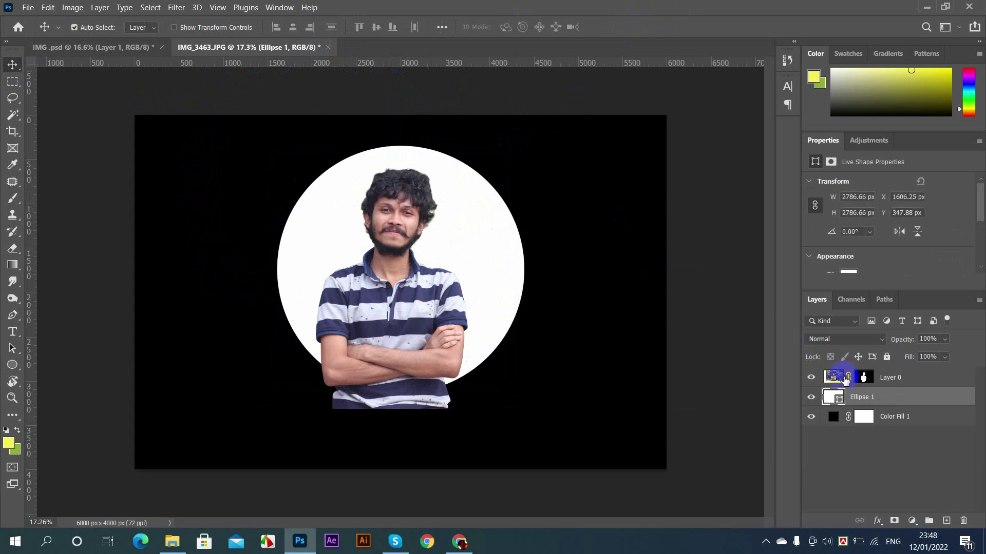
Align Layer 0 to the horizontal and vertical centers of the whole canvas
click(834, 378)
key(ctrl+a)
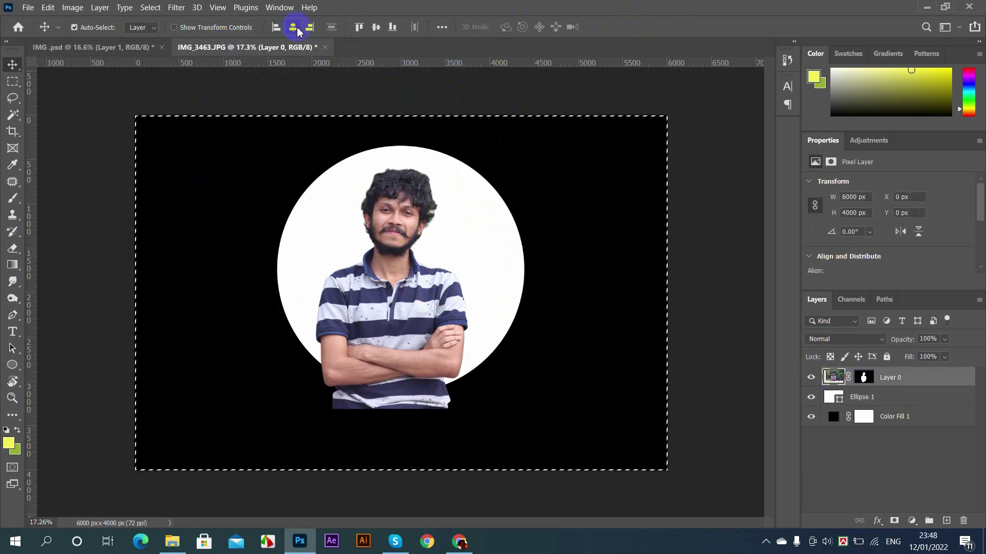
click(295, 29)
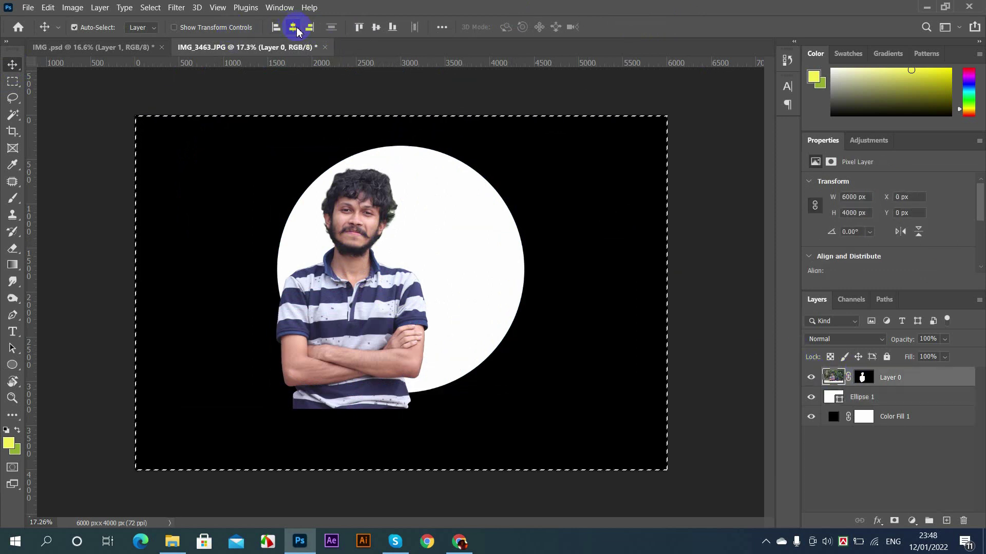
click(377, 27)
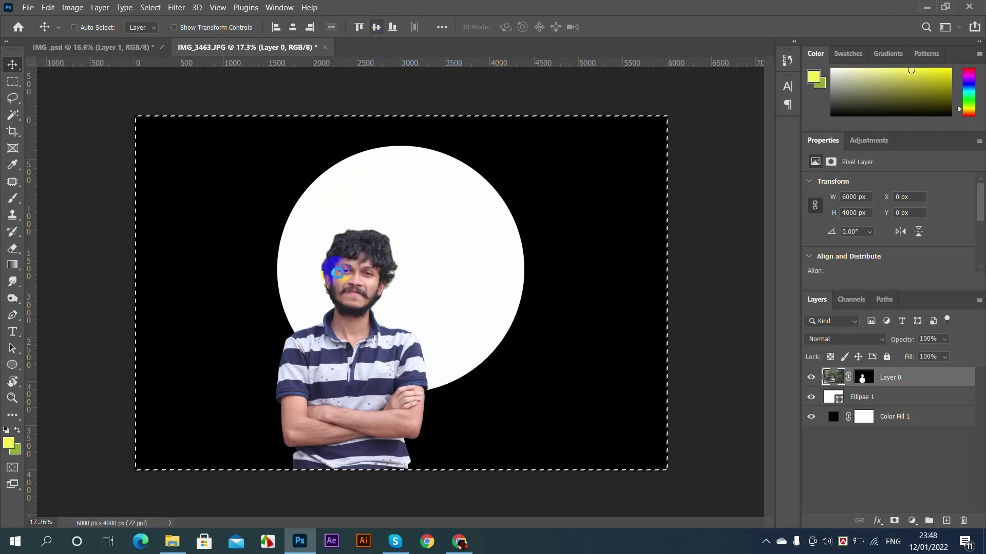
Clear the selection and move the man up onto the middle of the white circle, at about X 533 px, Y -579 px
key(ctrl+shift+s)
click(476, 9)
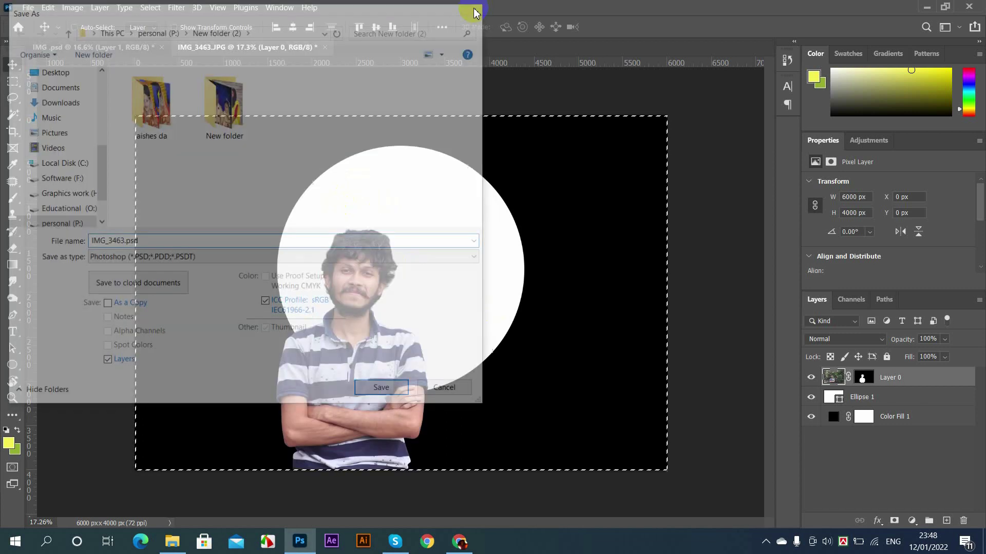
key(ctrl+d)
drag(375, 301, 388, 286)
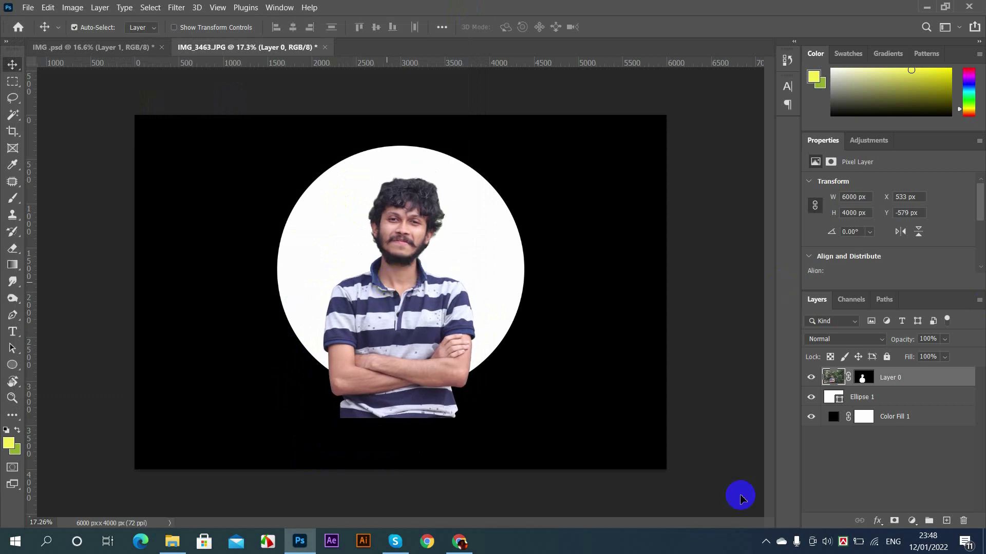
scroll(413, 127, up, 3)
scroll(440, 272, down, 5)
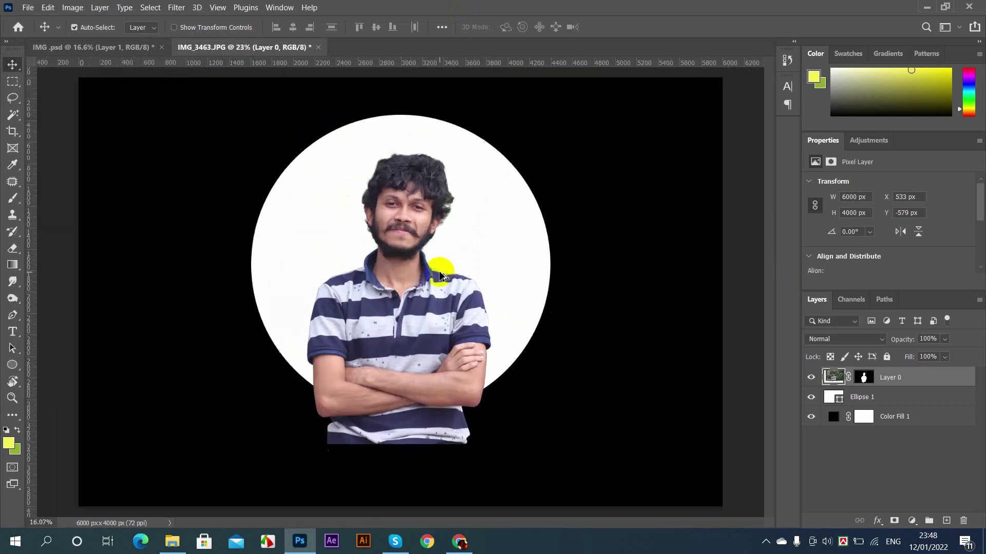
scroll(340, 123, up, 2)
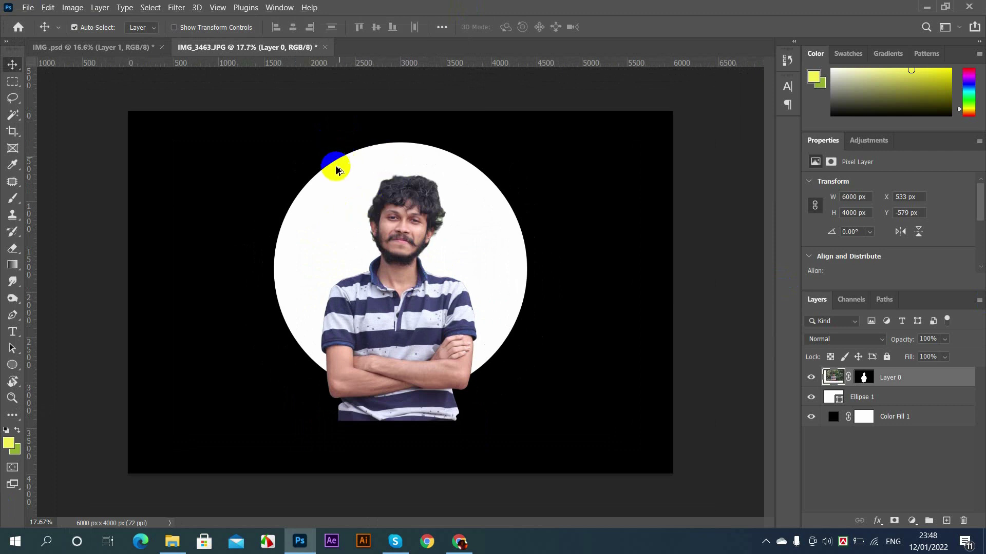
scroll(337, 165, up, 1)
scroll(330, 213, down, 3)
scroll(374, 193, up, 2)
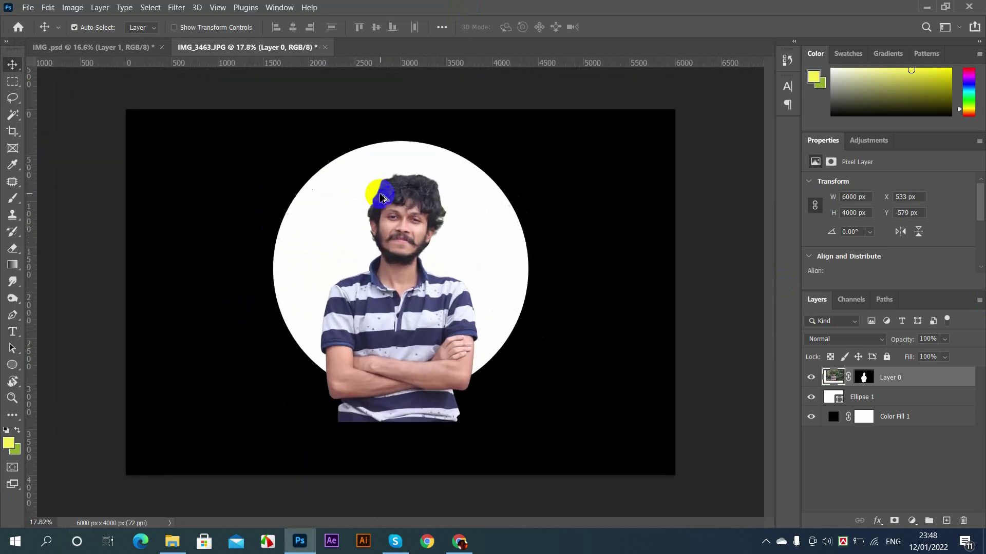
scroll(484, 187, up, 1)
scroll(411, 219, down, 2)
scroll(462, 223, up, 1)
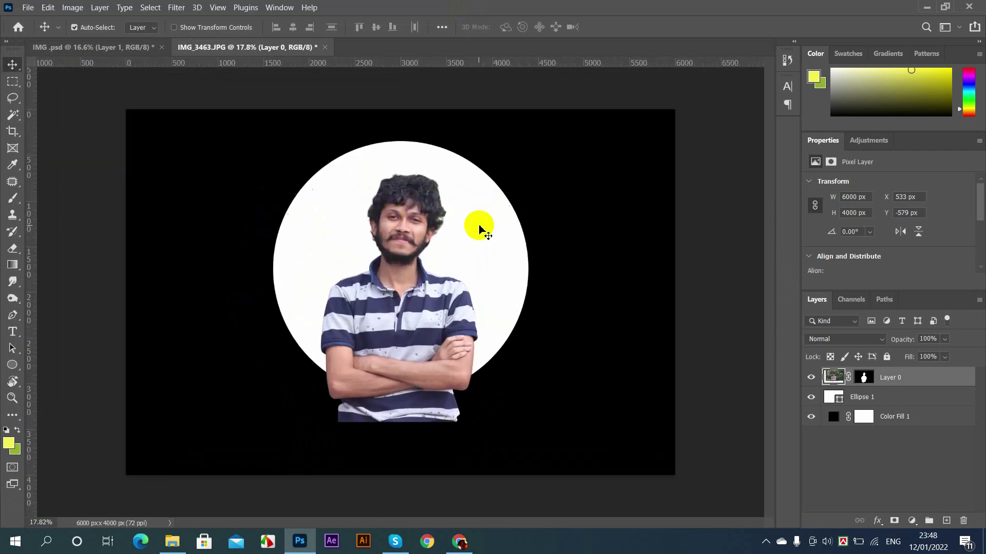
Duplicate the Ellipse 1 layer and scale the lower circle to about 104% around its center
click(480, 209)
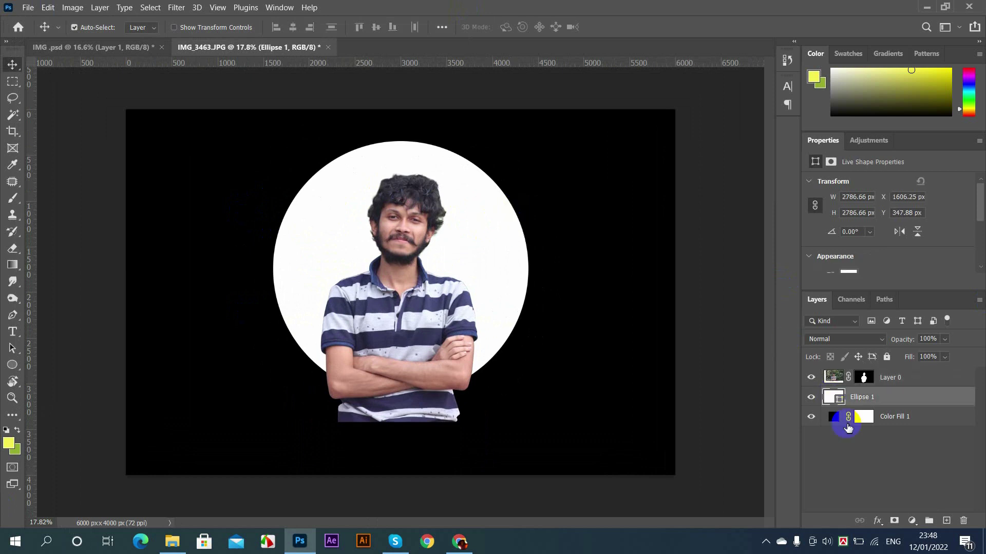
drag(937, 401, 946, 520)
click(893, 418)
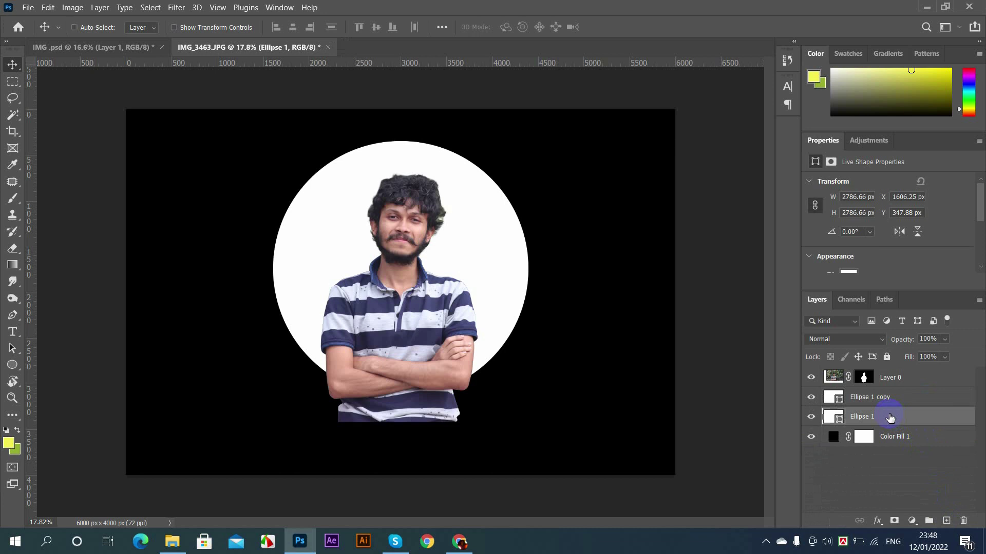
key(ctrl+t)
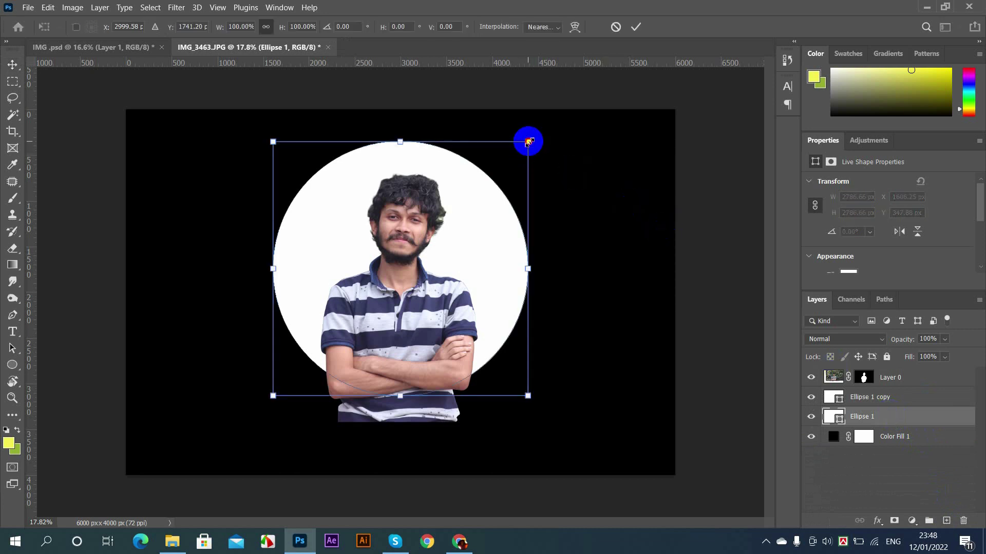
drag(528, 142, 532, 137)
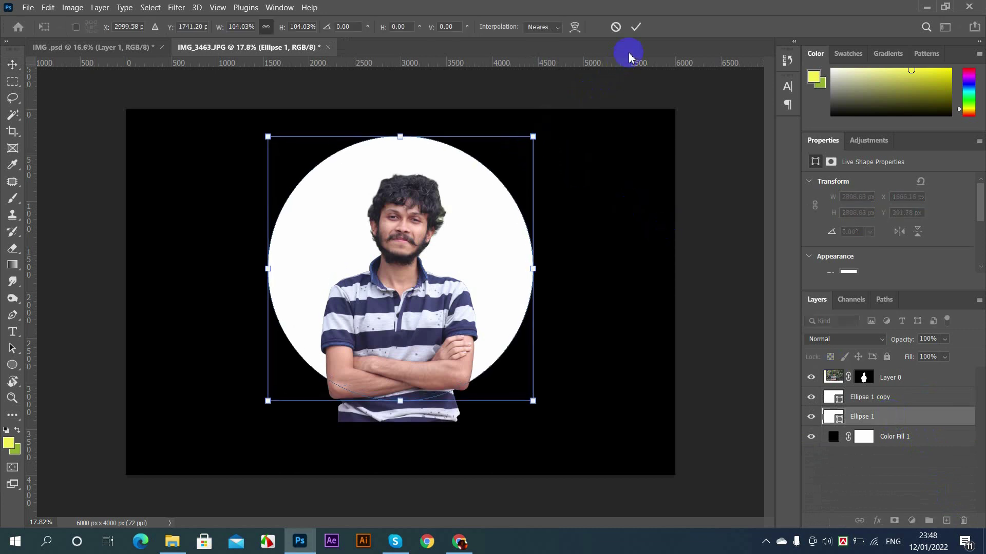
click(636, 27)
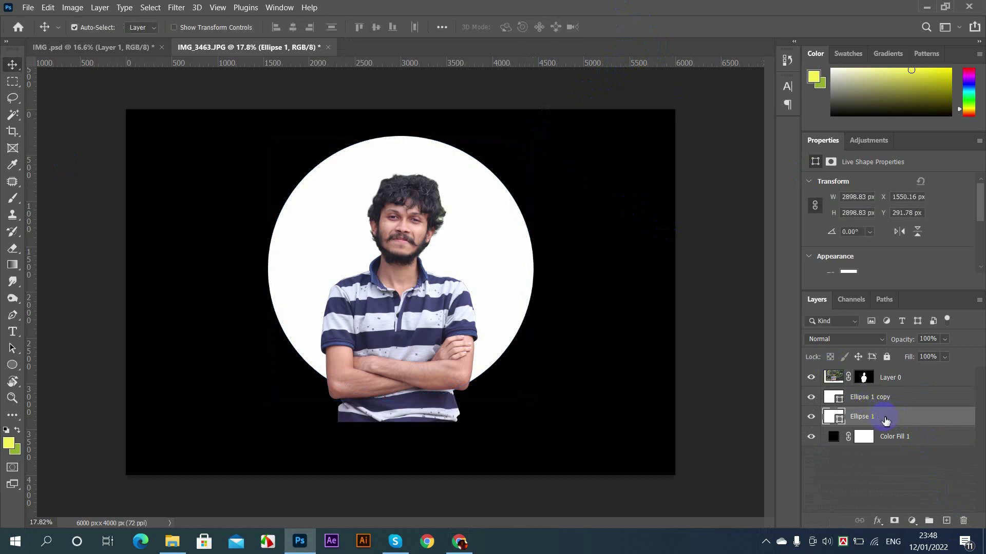
Convert the Ellipse 1 layer to a smart object and rasterize it into a pixel layer
right_click(885, 421)
click(807, 167)
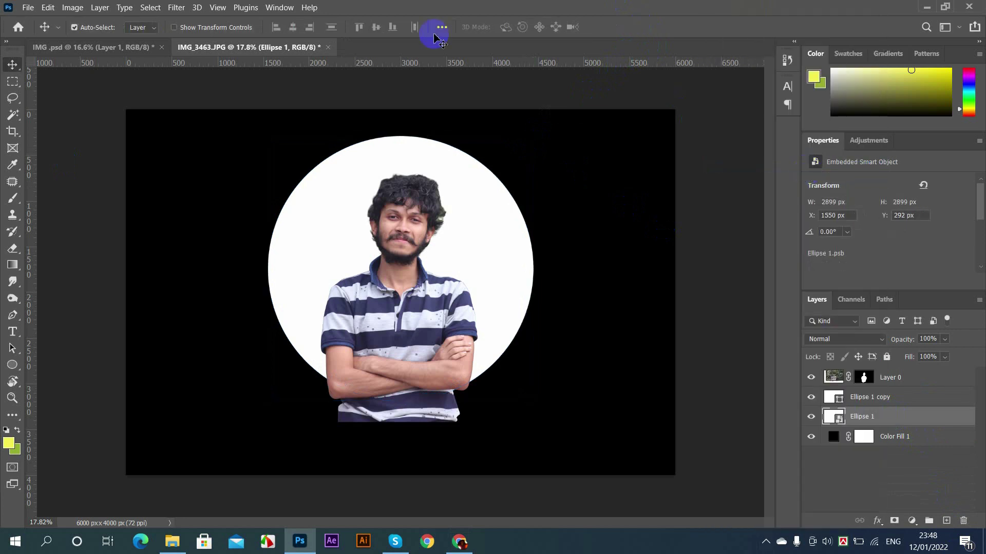
right_click(876, 427)
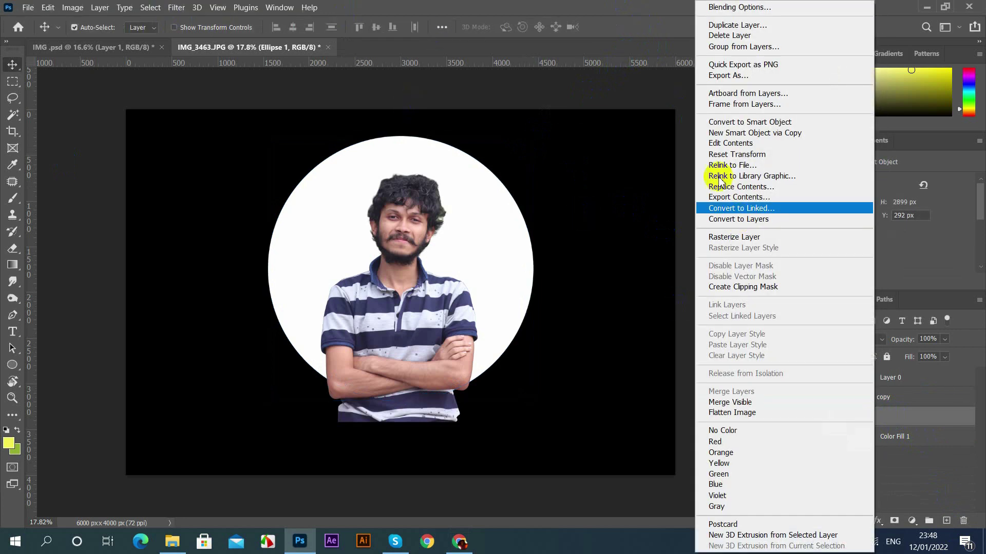
click(748, 237)
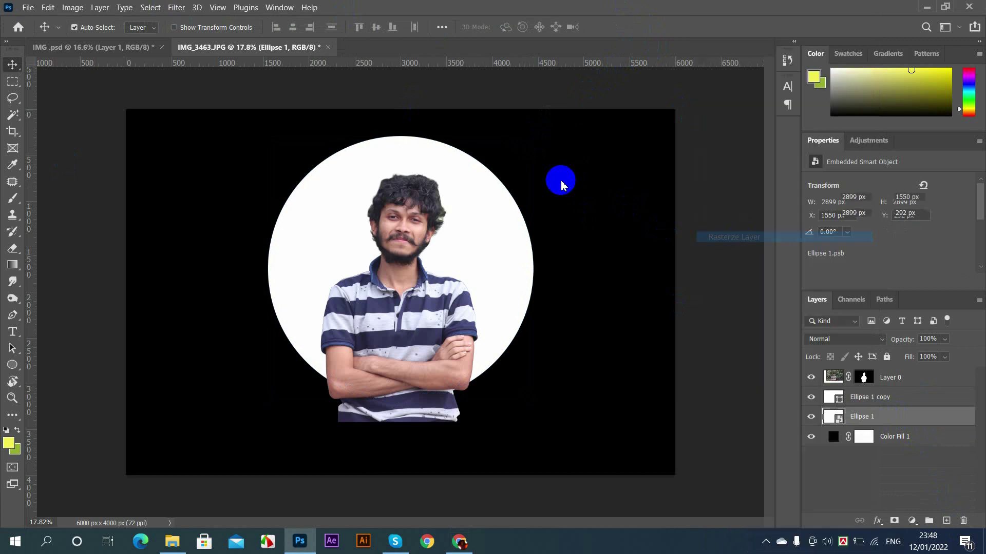
Apply a Gaussian Blur with a 35 px radius to the Ellipse 1 layer
click(182, 8)
mouse_move(275, 160)
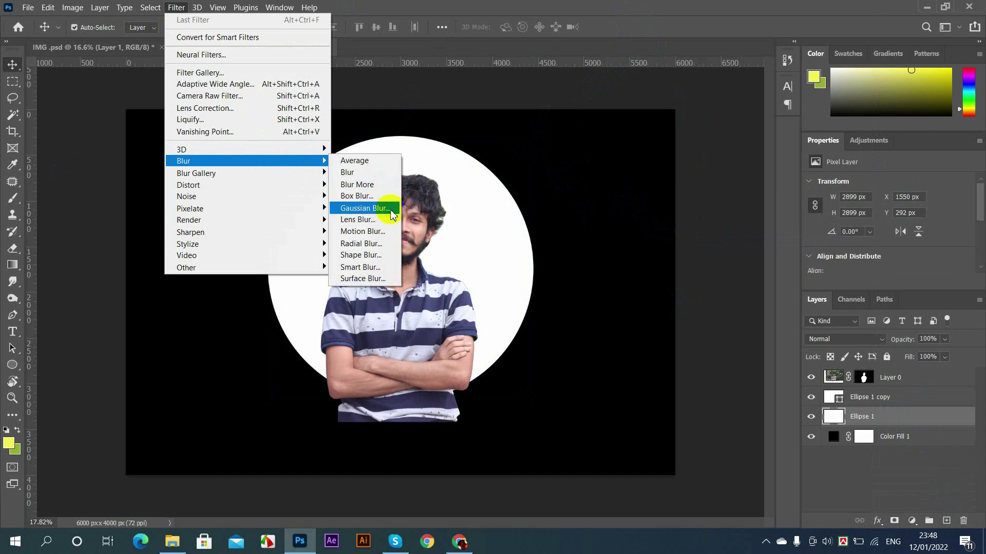
click(365, 208)
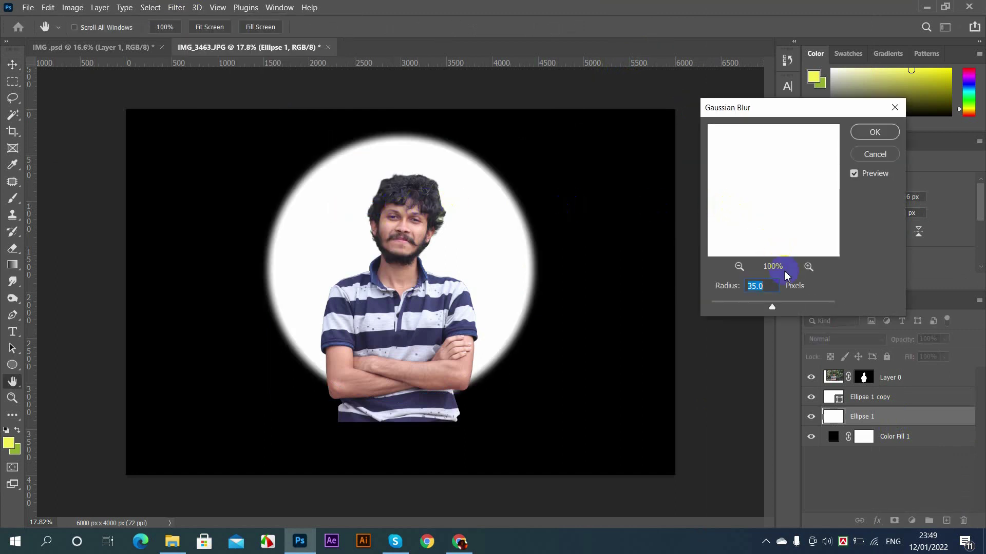
click(874, 133)
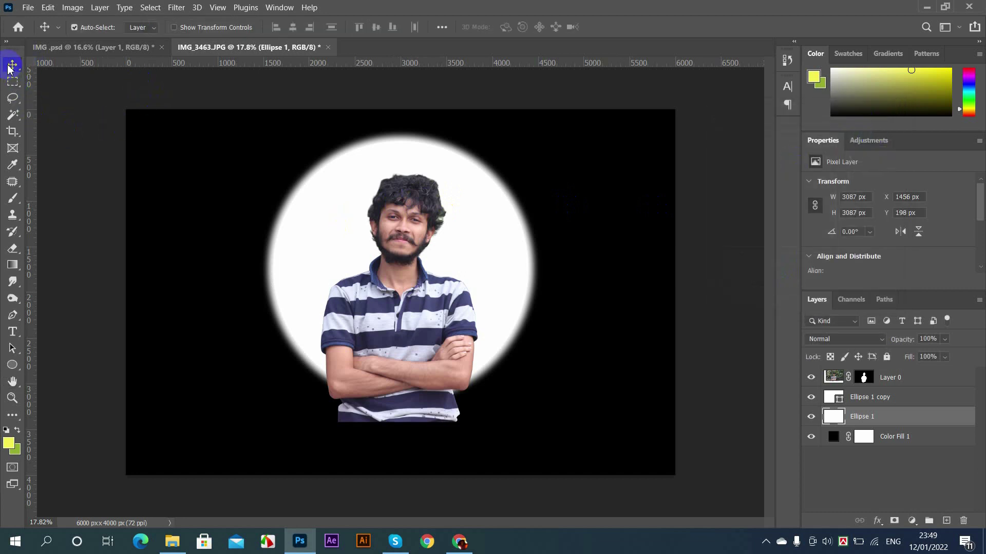
Inspect the blurred edge of the circle and the outline of the cutout man at several magnifications
scroll(400, 149, up, 6)
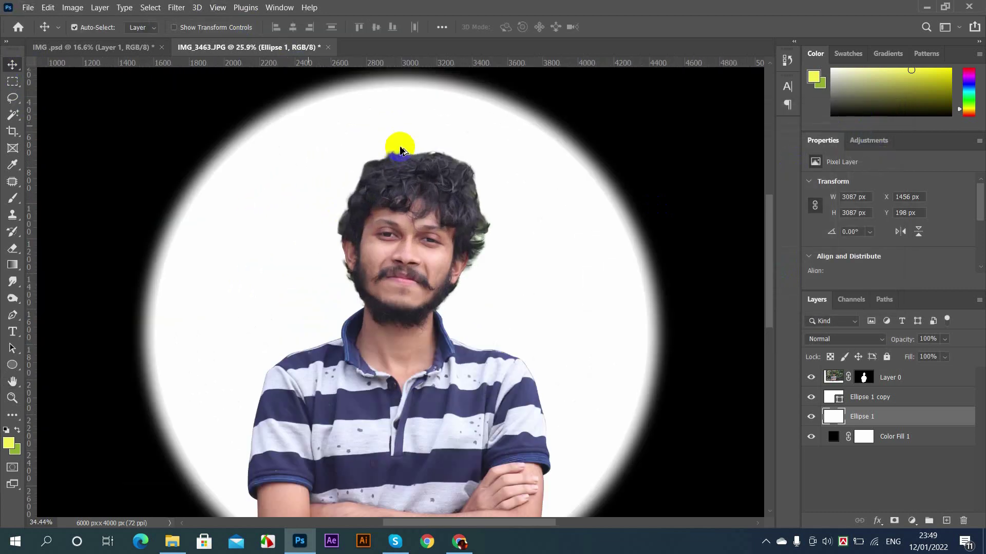
scroll(624, 215, down, 9)
scroll(452, 172, down, 1)
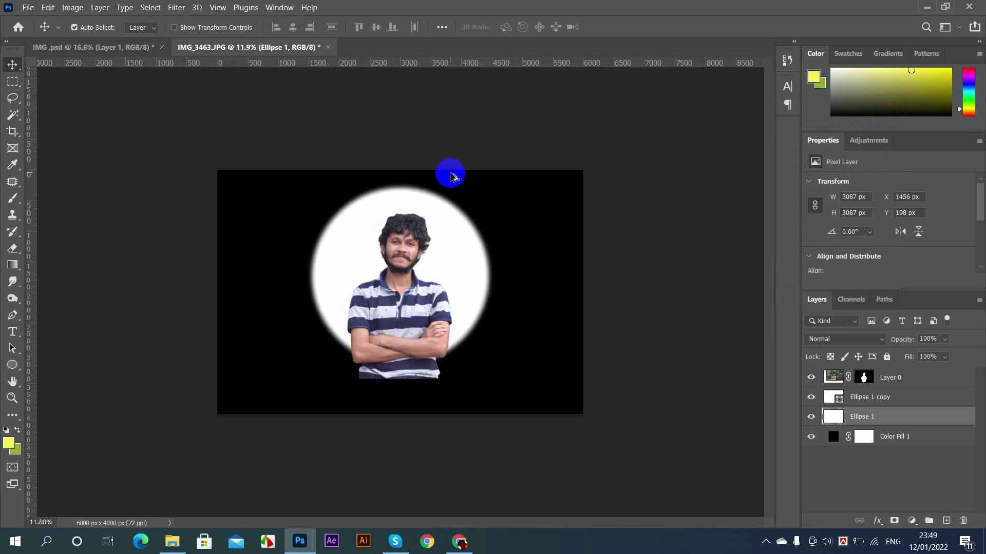
scroll(451, 171, up, 3)
scroll(420, 161, up, 2)
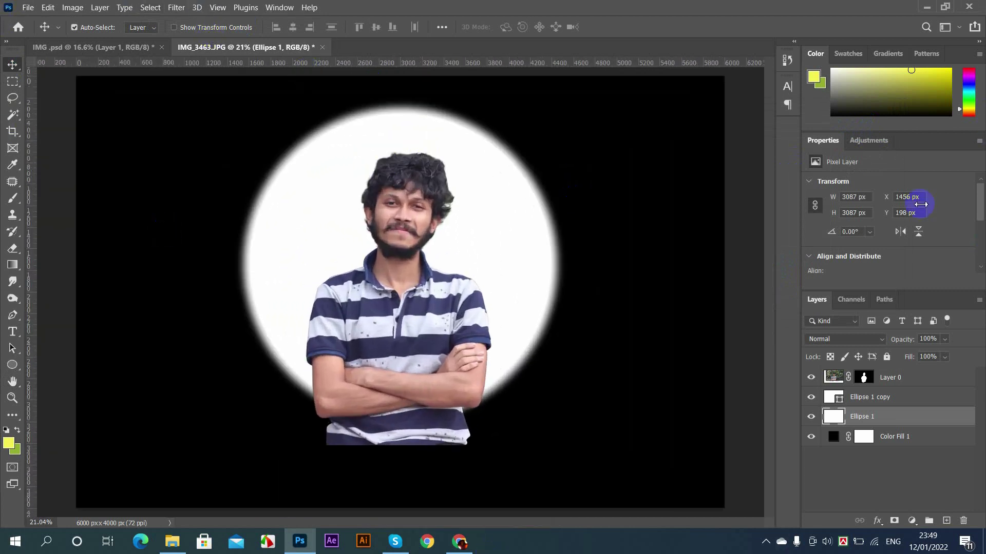
scroll(396, 208, up, 4)
scroll(384, 214, down, 4)
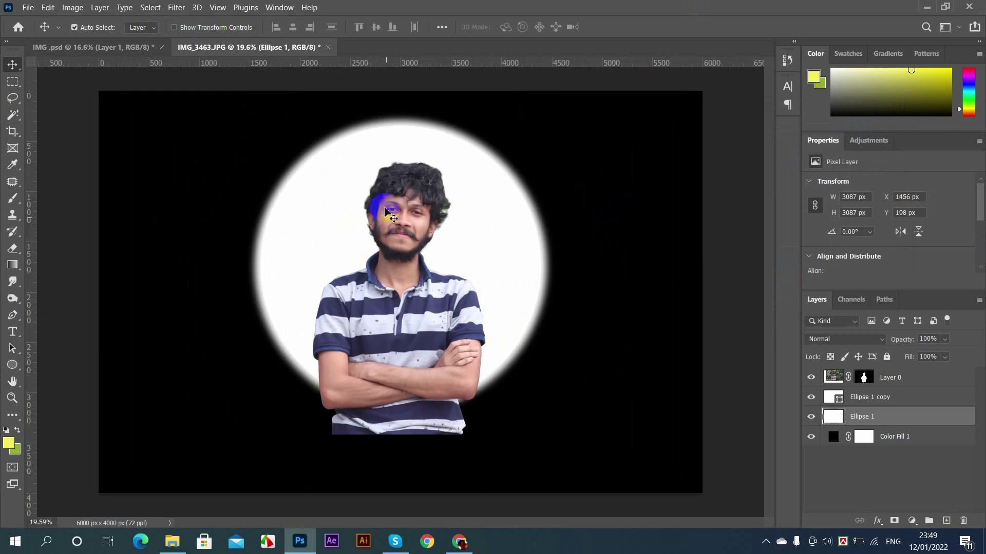
scroll(385, 209, up, 2)
Add a new empty layer directly above Layer 0
click(838, 380)
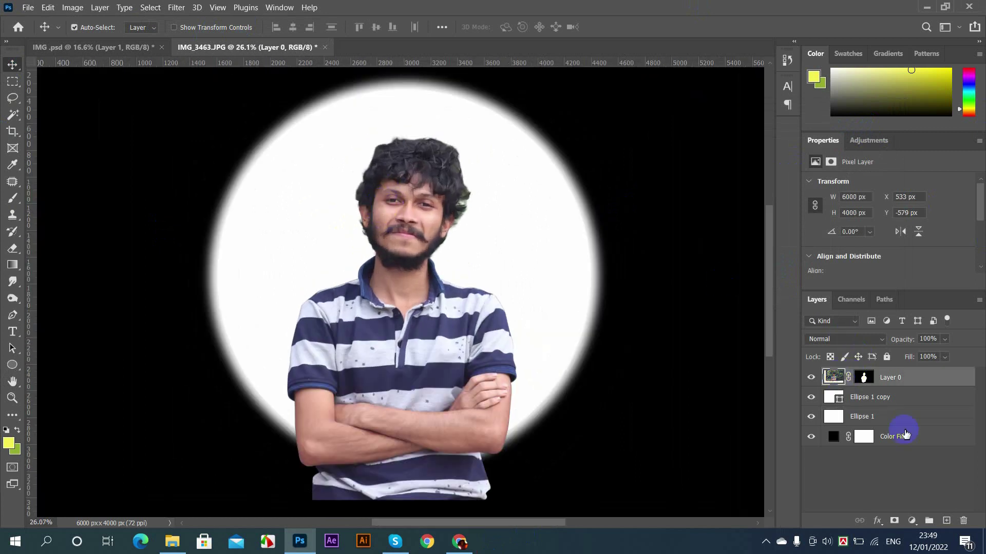
click(951, 522)
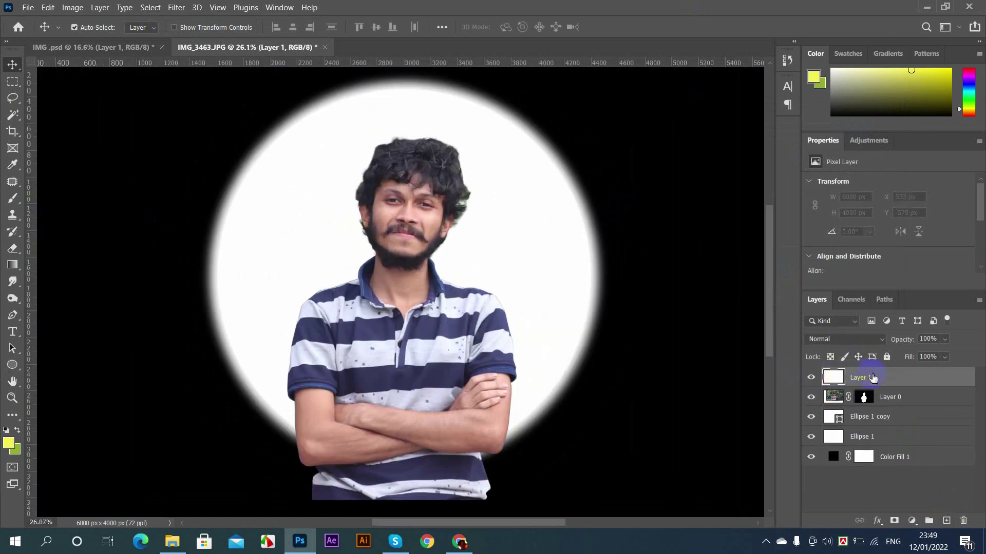
right_click(873, 378)
click(109, 371)
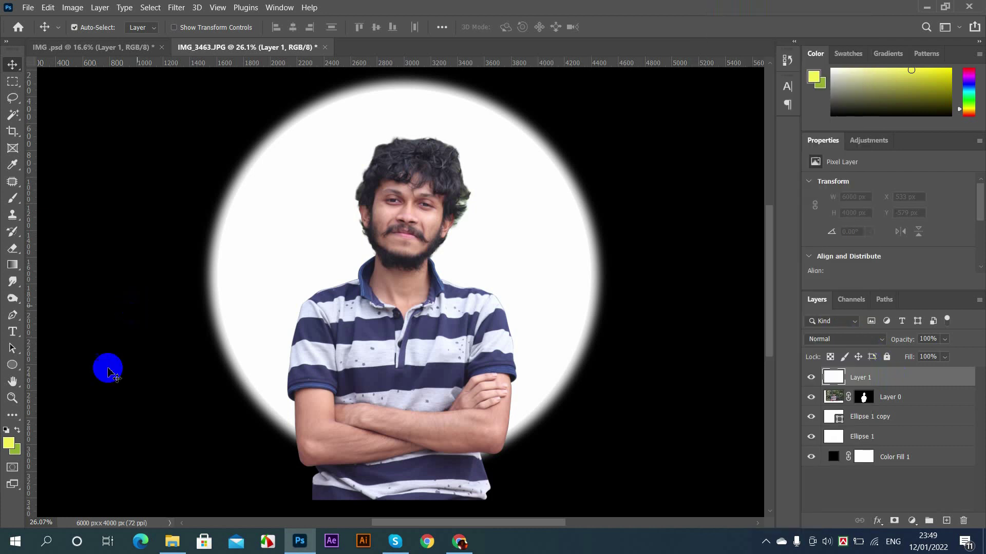
Set the foreground color to white (ffffff) by sampling it from the circle
click(9, 444)
drag(616, 306, 488, 88)
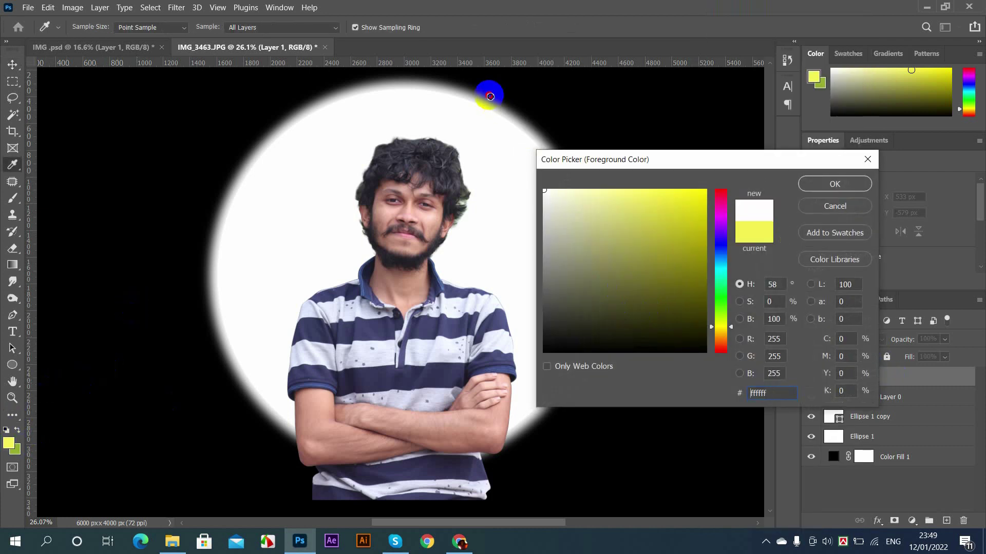
click(823, 186)
key(v)
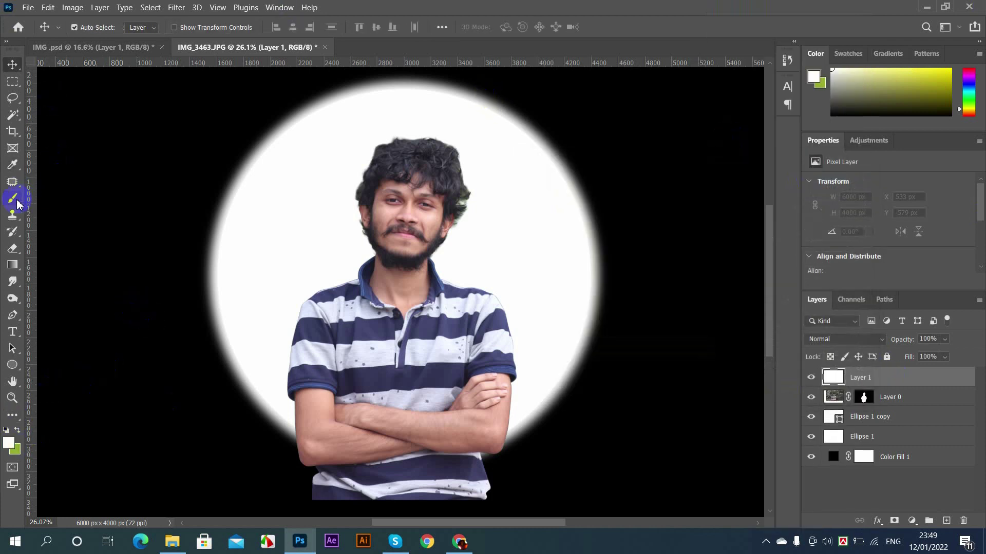
Paint soft white with a 59 px brush along the man's left-hand outline, from the arm up past the sleeve and shoulder
click(13, 199)
scroll(282, 367, up, 2)
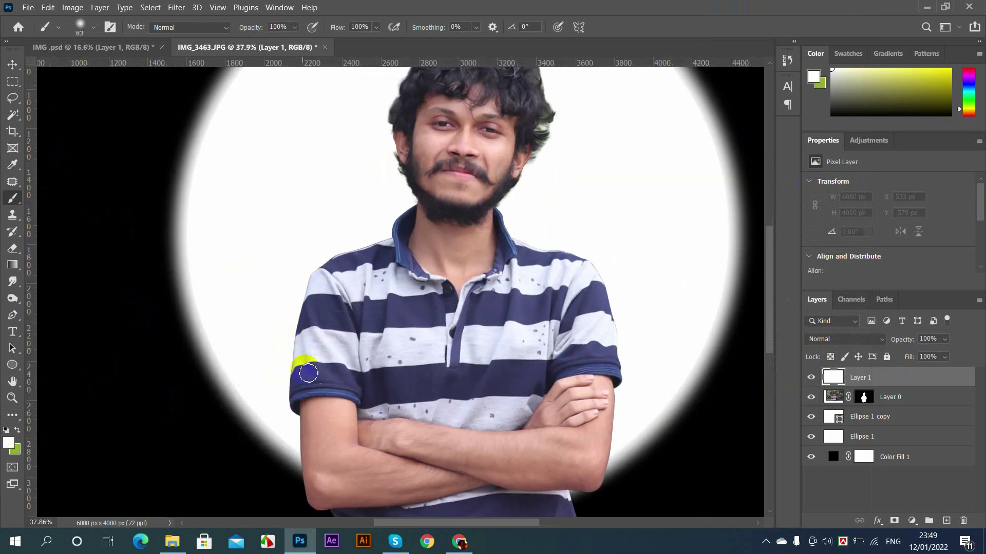
drag(308, 373, 292, 401)
scroll(273, 449, up, 2)
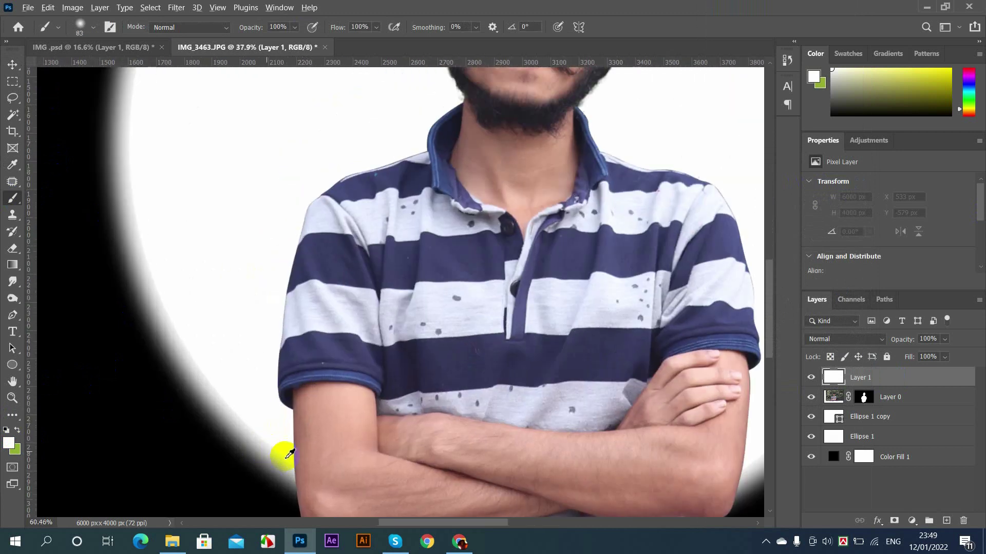
key(ctrl+z)
mouse_move(296, 454)
mouse_down()
mouse_move(273, 348)
mouse_move(286, 225)
mouse_up()
drag(283, 427, 276, 427)
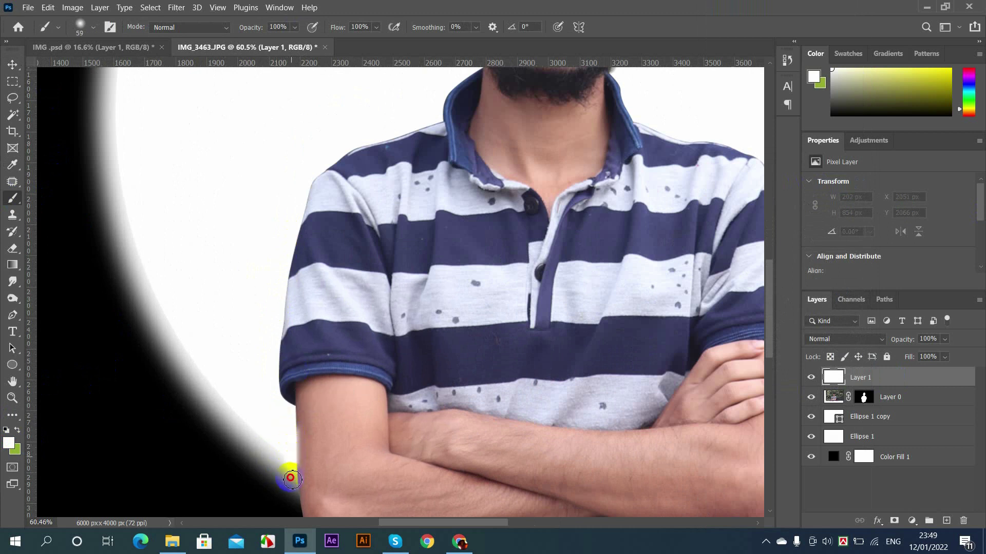
drag(291, 478, 293, 449)
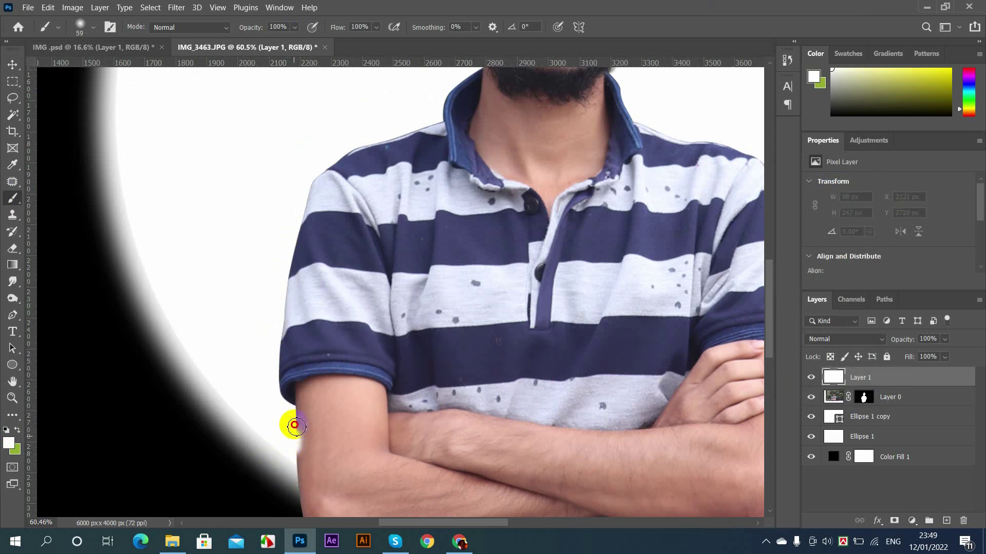
mouse_move(290, 407)
mouse_down()
mouse_move(279, 388)
mouse_move(277, 335)
mouse_move(297, 226)
mouse_move(319, 178)
mouse_move(218, 358)
mouse_move(290, 326)
mouse_move(216, 361)
mouse_move(332, 317)
mouse_move(347, 285)
mouse_up()
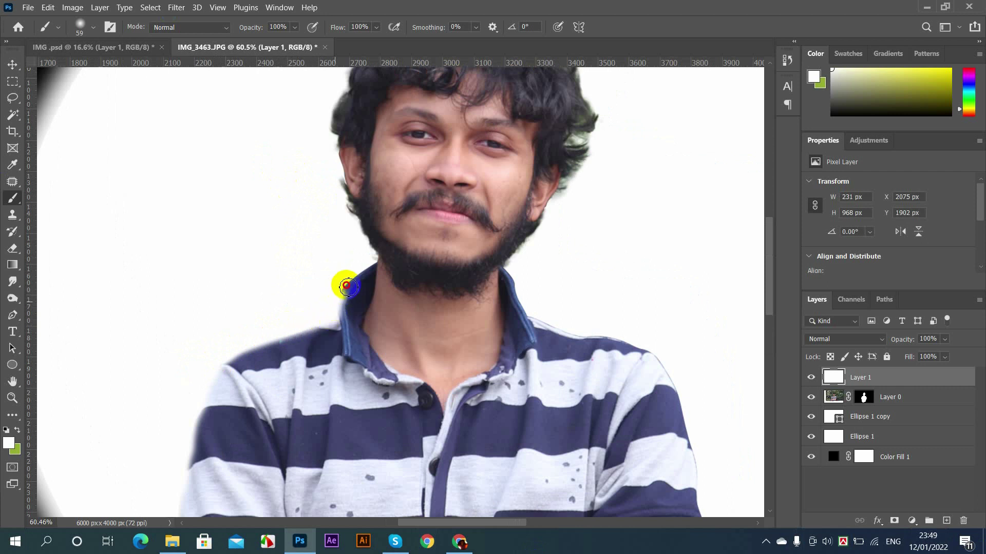
Continue the soft white brush strokes around the head, from the left-hand beard over the hair to the right-hand jaw
mouse_move(370, 251)
mouse_down()
mouse_move(341, 205)
mouse_move(329, 154)
mouse_up()
key(space)
mouse_move(328, 154)
mouse_down()
mouse_move(326, 187)
mouse_move(327, 275)
mouse_up()
mouse_move(330, 320)
mouse_down()
mouse_move(328, 249)
mouse_move(383, 137)
mouse_move(446, 115)
mouse_move(539, 128)
mouse_up()
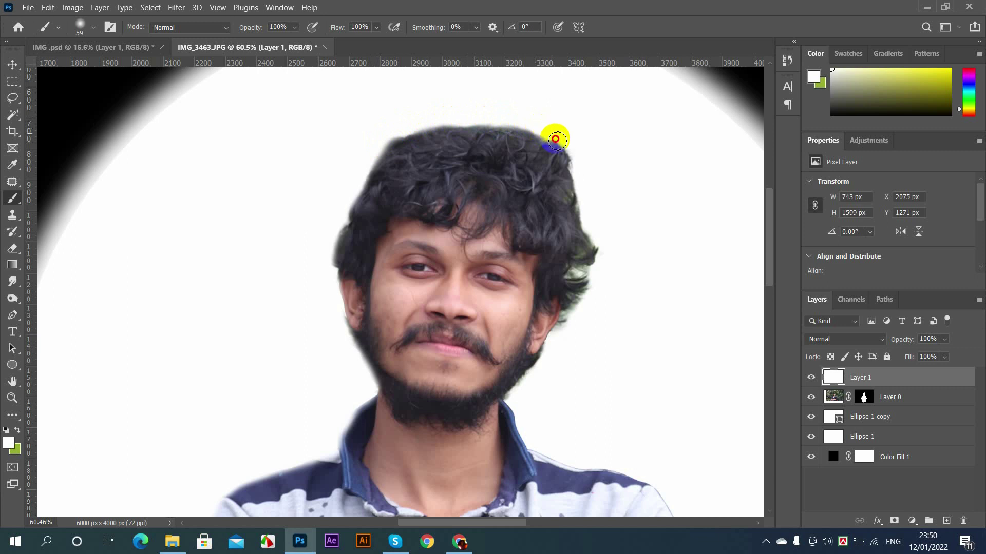
mouse_move(572, 159)
mouse_down()
mouse_move(589, 268)
mouse_move(585, 301)
mouse_move(556, 341)
mouse_up()
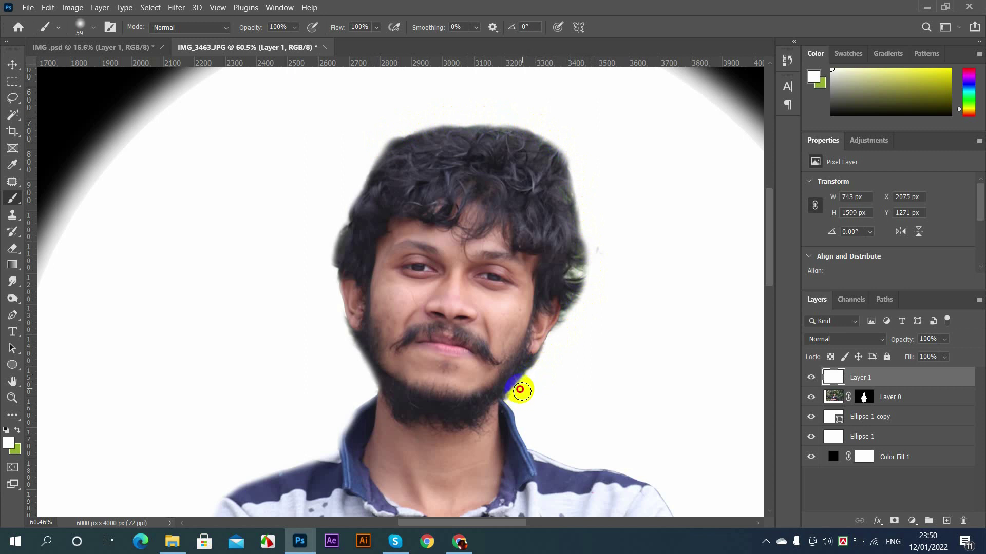
mouse_move(530, 379)
mouse_down()
mouse_move(543, 370)
mouse_move(514, 408)
mouse_up()
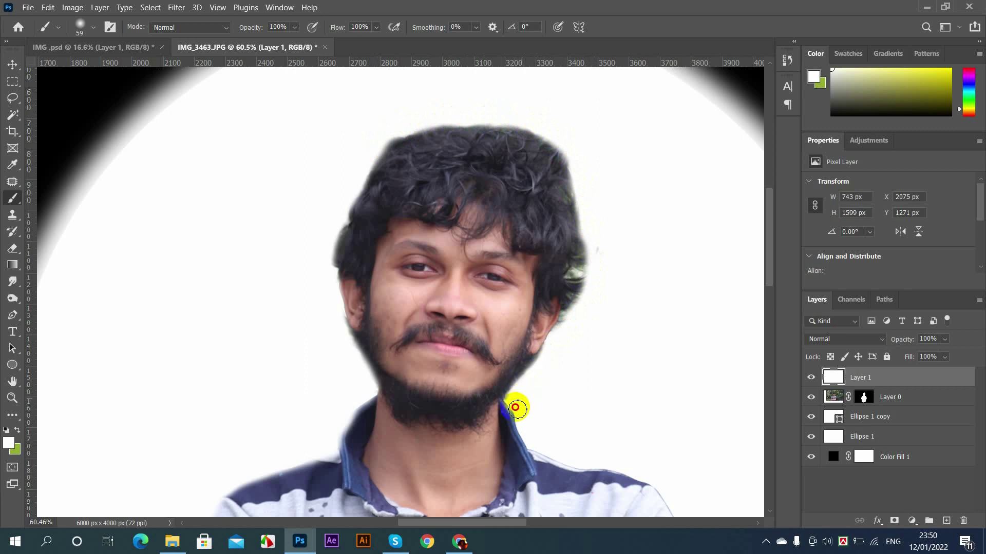
Paint soft white along the right-hand collar, shoulder and sleeve down to the arm, enlarging the brush to 67 px for the sleeve
drag(535, 450, 544, 453)
mouse_move(562, 455)
mouse_down()
mouse_move(397, 292)
mouse_move(363, 277)
mouse_up()
mouse_move(316, 222)
mouse_down()
mouse_move(321, 245)
mouse_move(353, 276)
mouse_move(446, 301)
mouse_move(476, 321)
mouse_move(498, 386)
mouse_up()
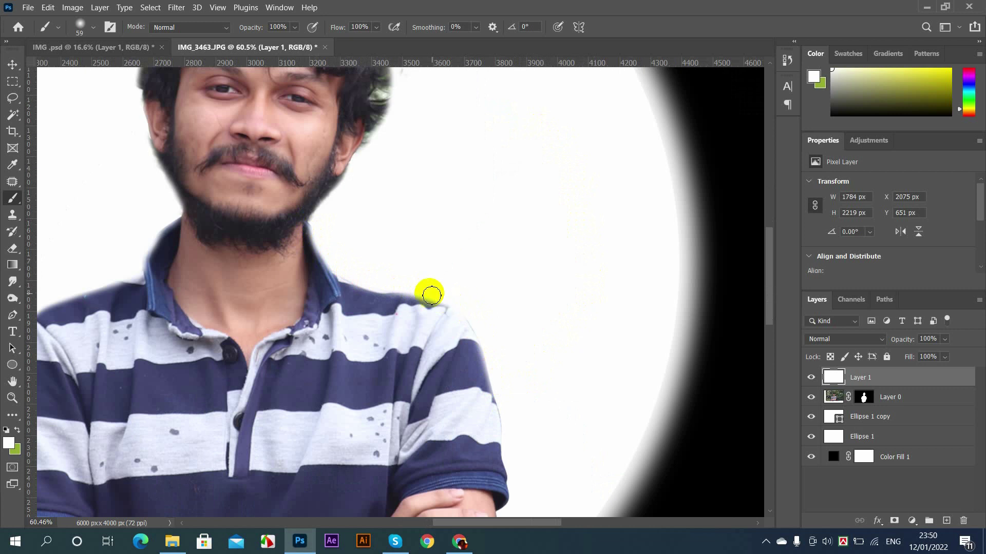
mouse_move(475, 307)
mouse_down()
mouse_move(449, 301)
mouse_move(483, 331)
mouse_move(507, 431)
mouse_up()
drag(514, 449, 506, 236)
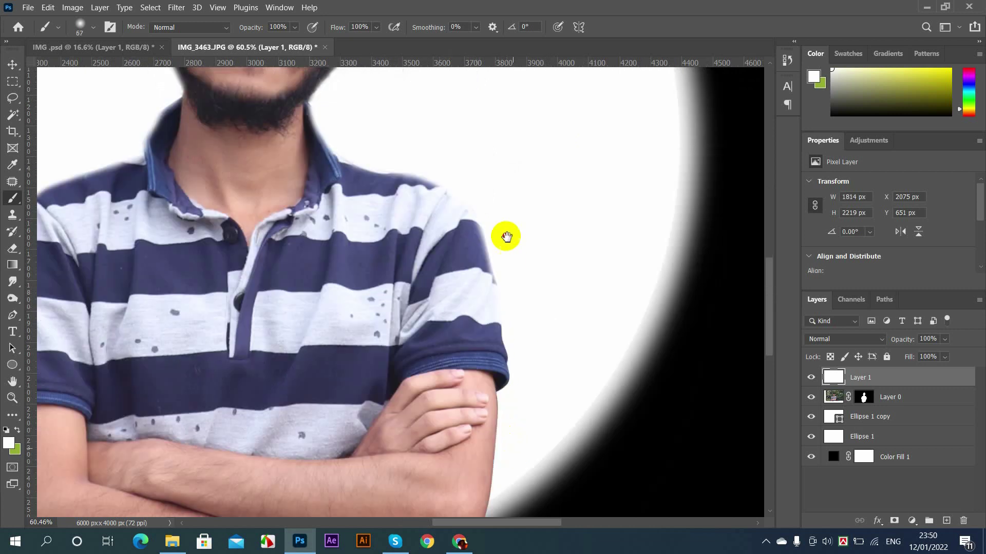
drag(501, 193, 493, 313)
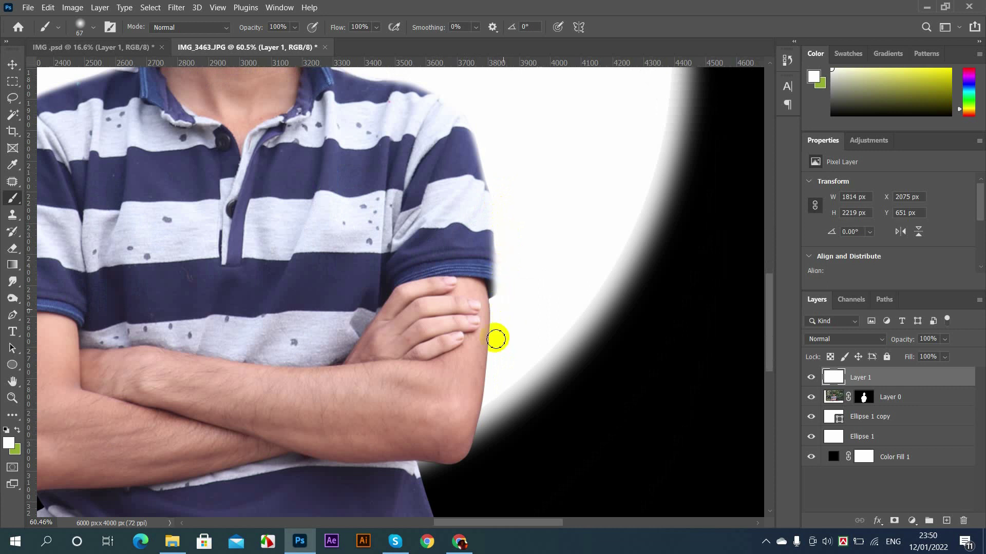
Clip Layer 1 to Layer 0 and set Layer 1's opacity to 79%
scroll(526, 302, down, 3)
scroll(381, 135, up, 3)
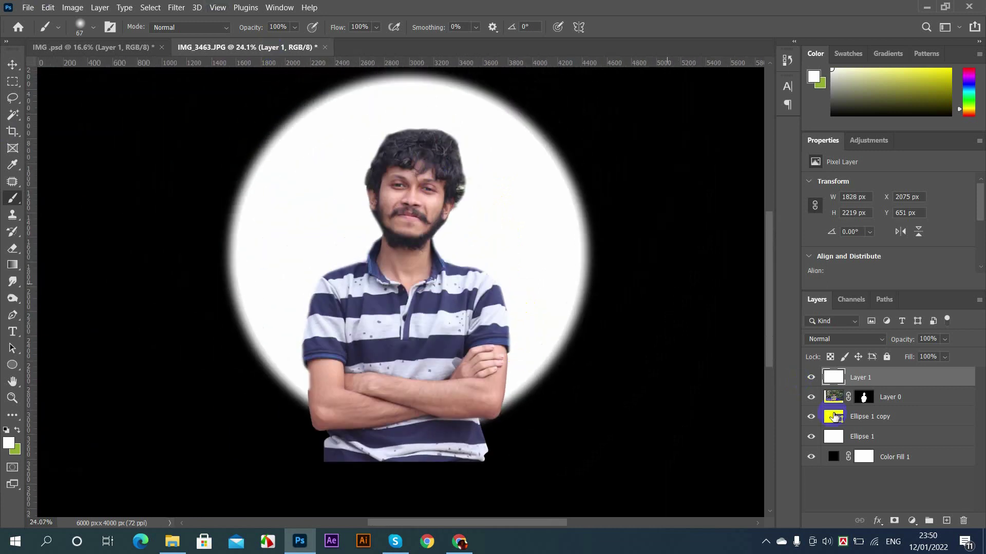
click(811, 379)
click(815, 379)
right_click(872, 383)
click(718, 230)
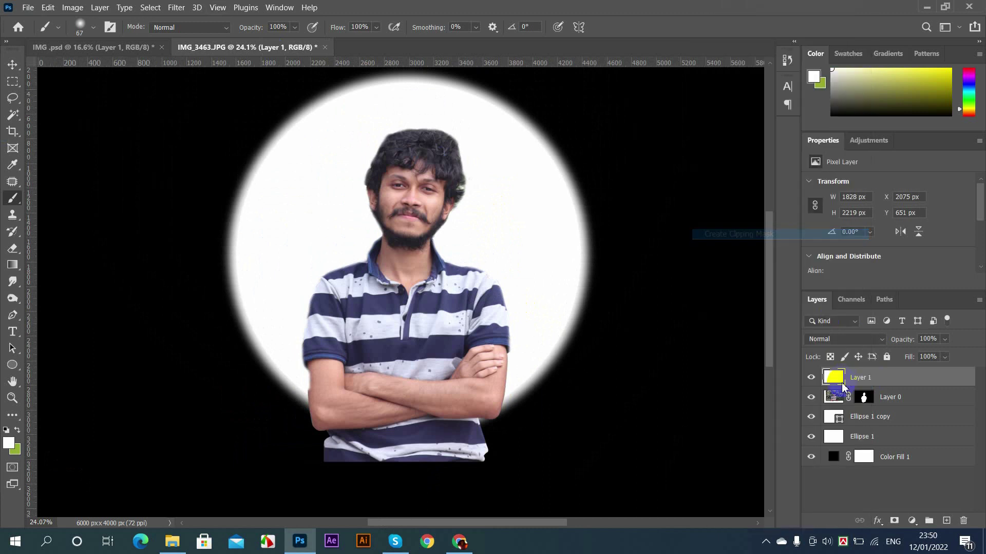
click(810, 380)
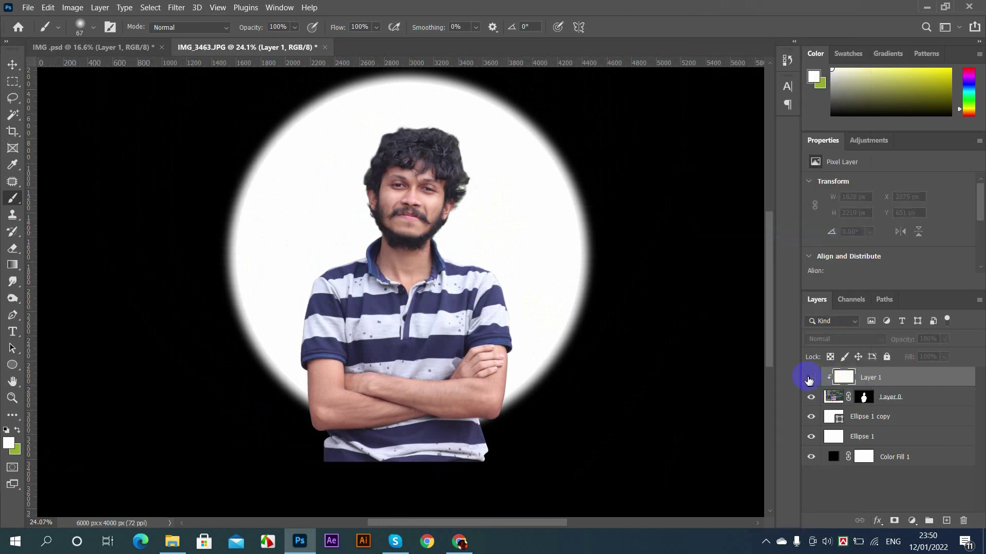
click(810, 380)
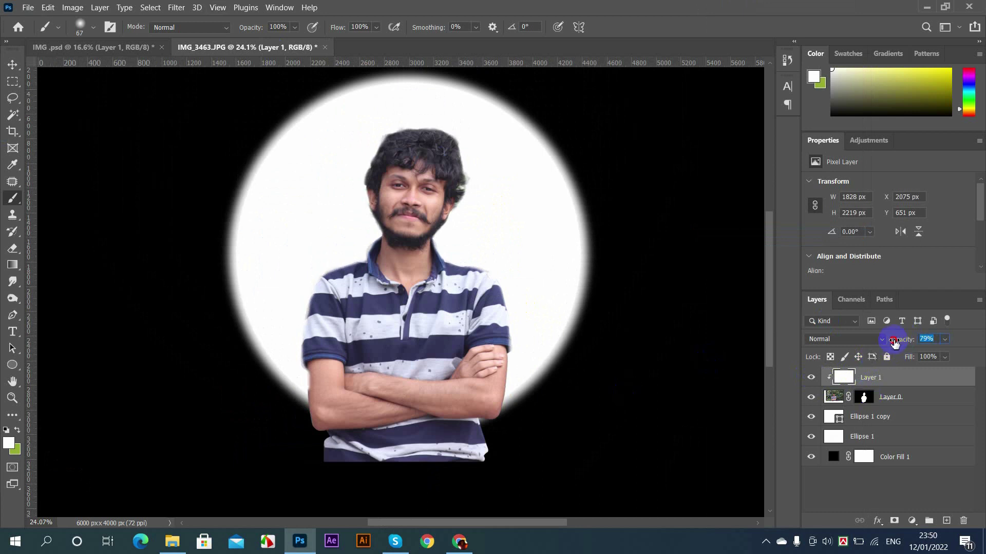
Erase the white haze from the left-hand upper arm below the sleeve with an 88 px soft eraser
scroll(384, 393, up, 7)
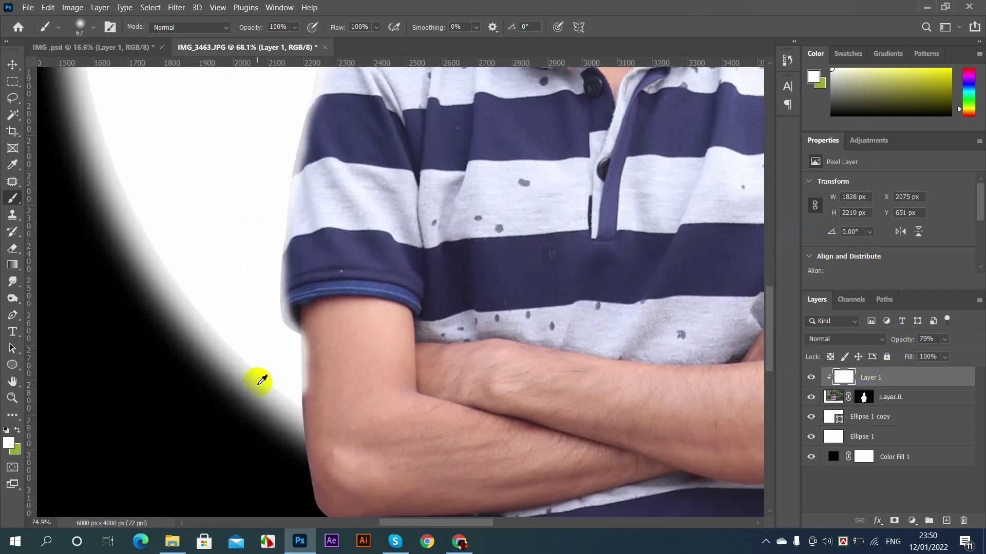
key(e)
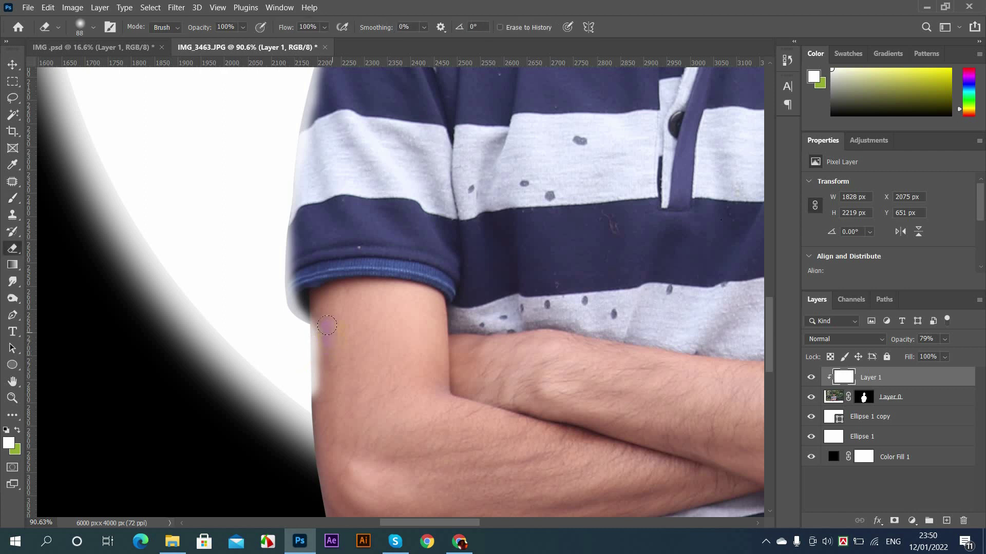
drag(331, 322, 338, 396)
drag(325, 322, 332, 348)
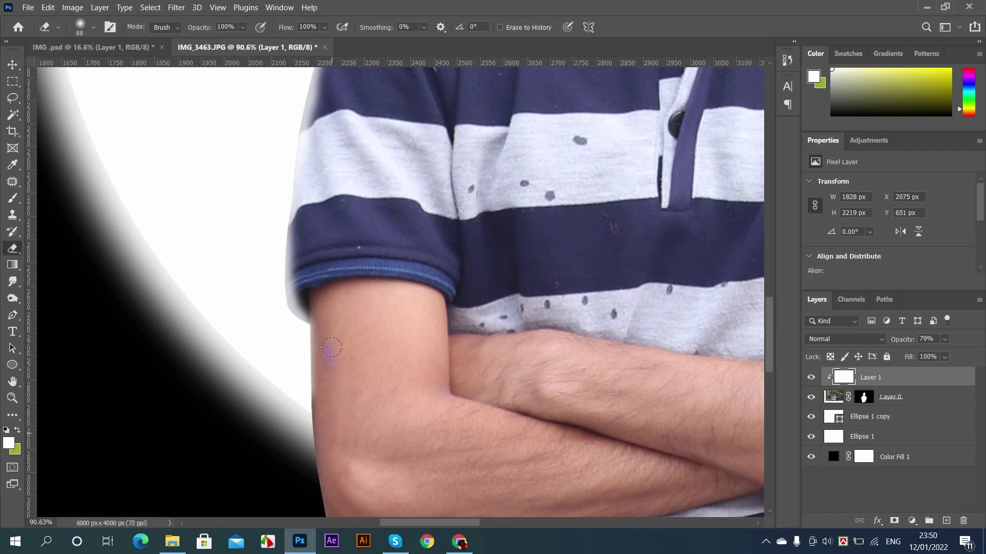
key(ctrl+0)
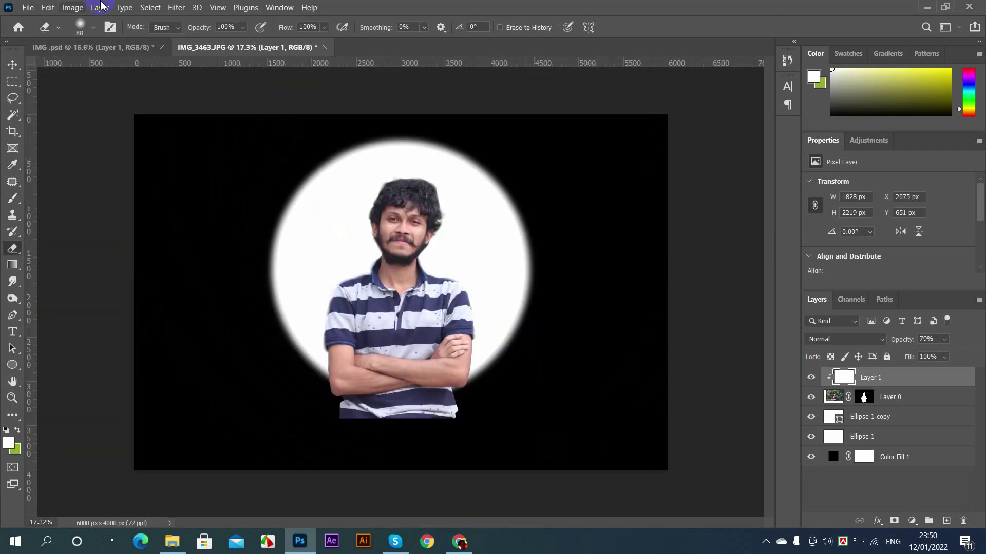
scroll(114, 25, up, 3)
scroll(394, 254, down, 2)
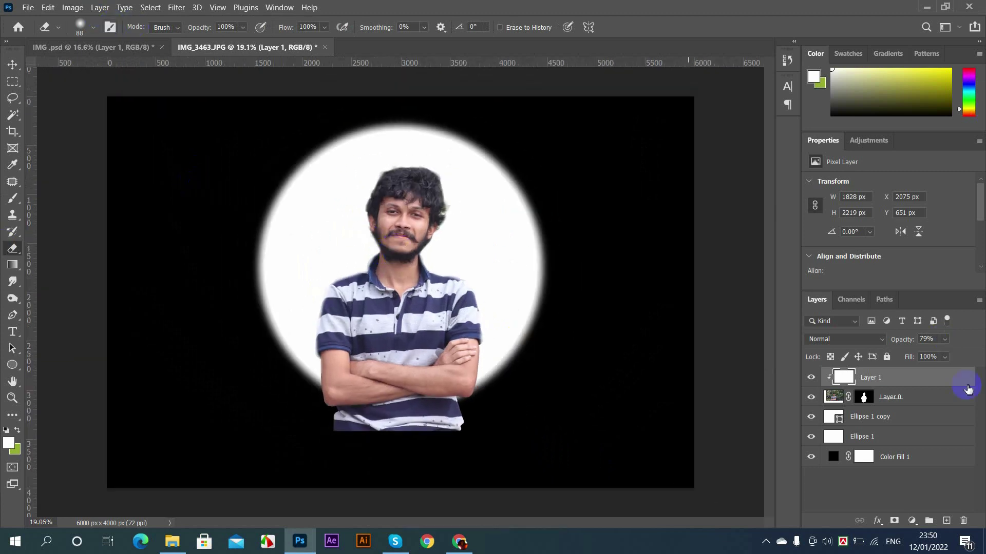
Start a Black & White image adjustment on Layer 0's picture of the man
click(837, 400)
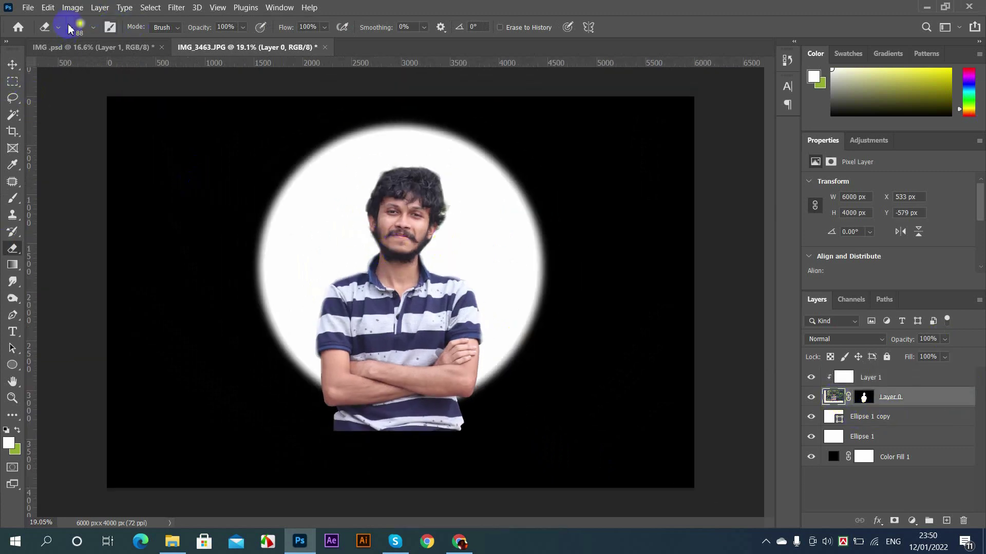
click(70, 8)
mouse_move(112, 40)
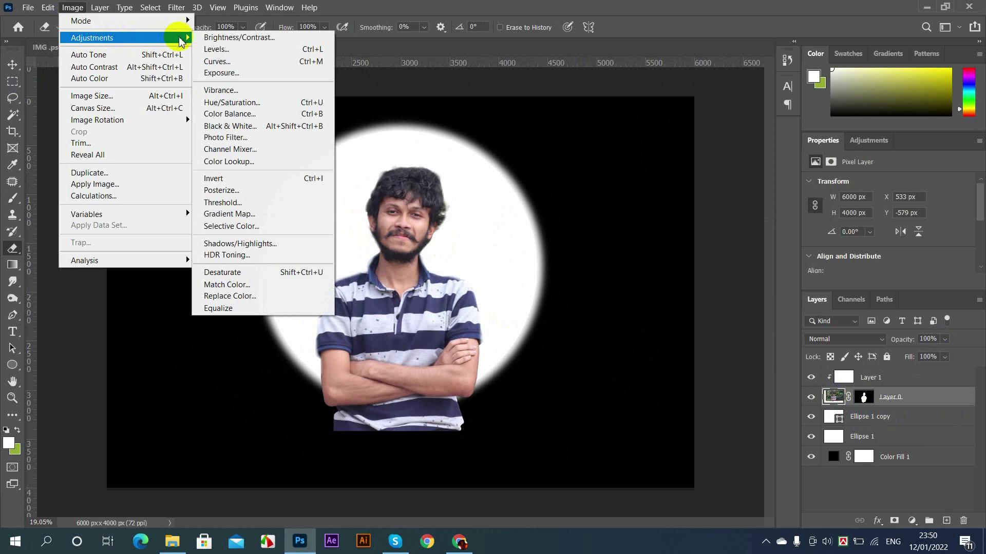
click(262, 133)
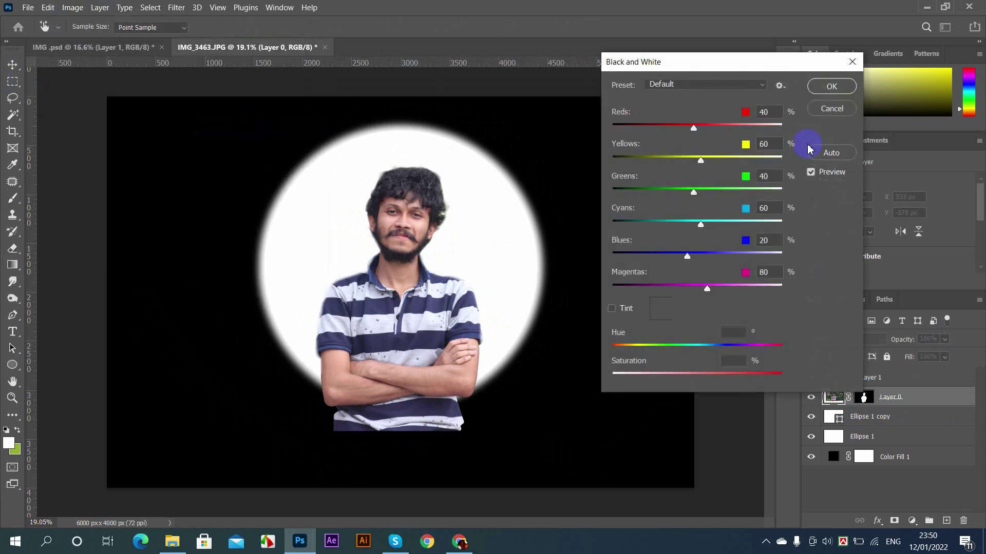
drag(731, 63, 754, 64)
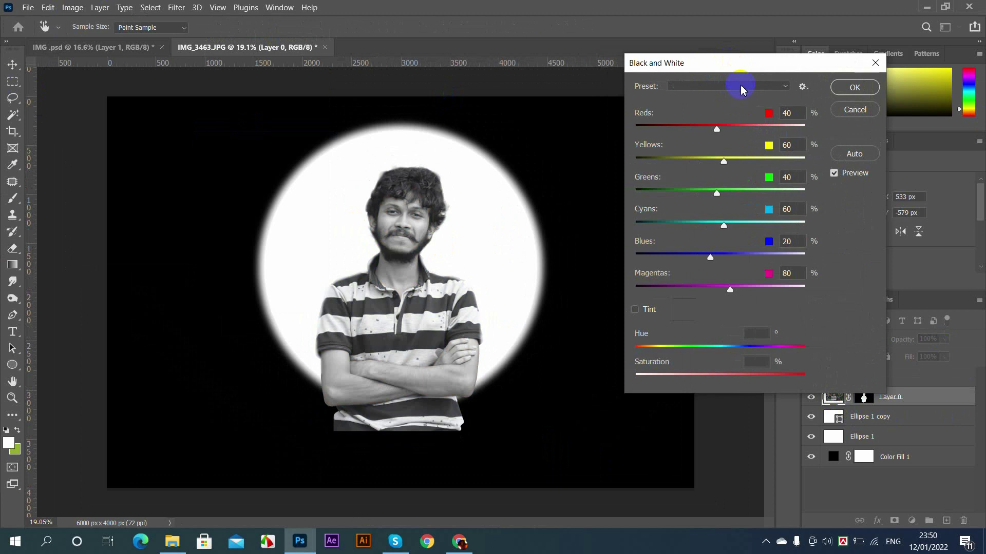
Try the Black and White presets on the portrait one after another, from Blue Filter through Yellow Filter and again up to Maximum White
click(739, 88)
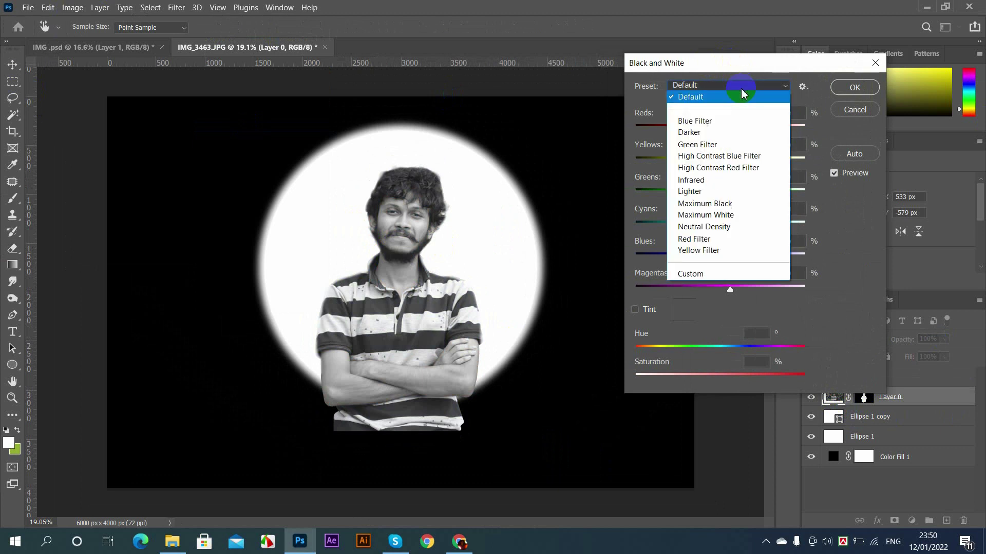
click(745, 94)
click(741, 91)
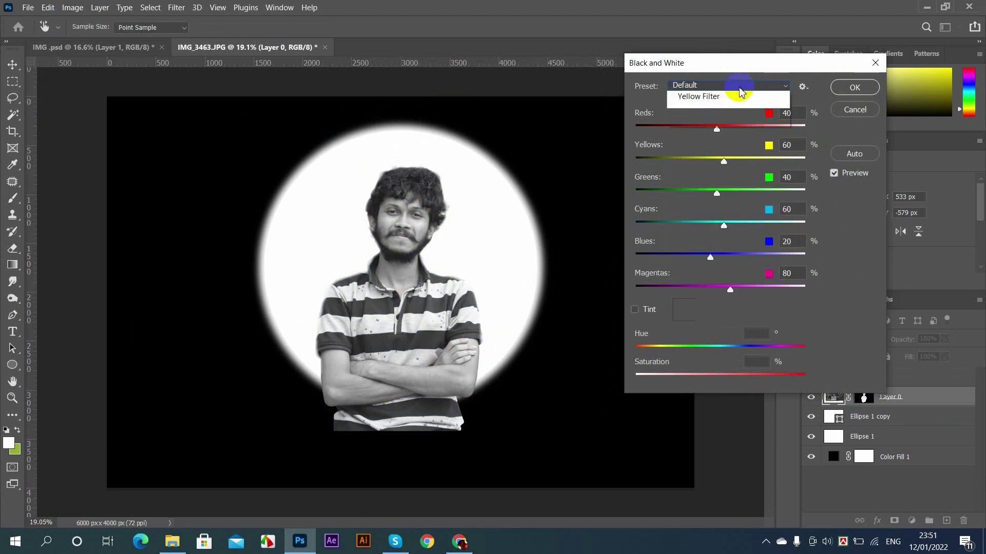
click(713, 122)
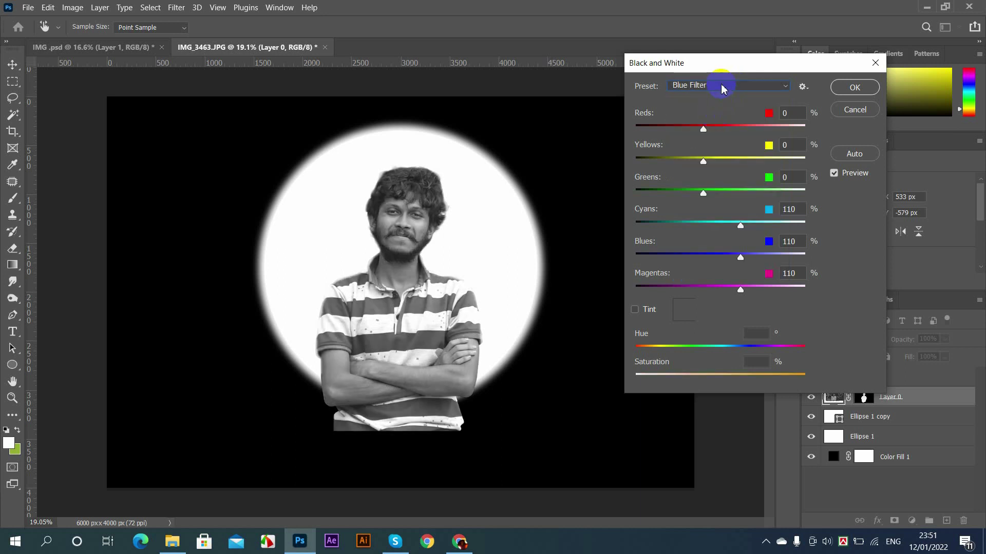
scroll(722, 89, down, 1)
scroll(721, 89, down, 1)
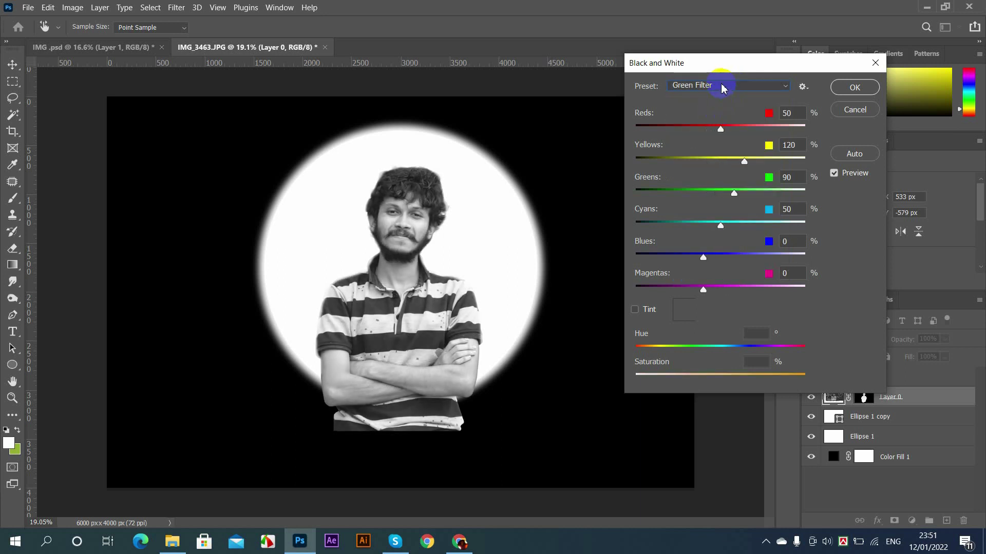
scroll(721, 89, down, 1)
scroll(721, 89, down, 1)
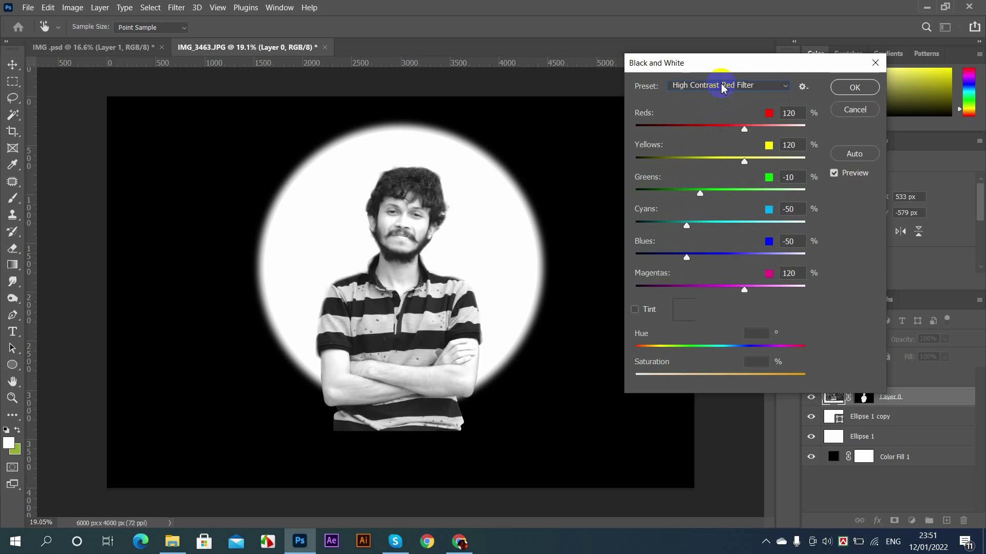
scroll(721, 88, down, 1)
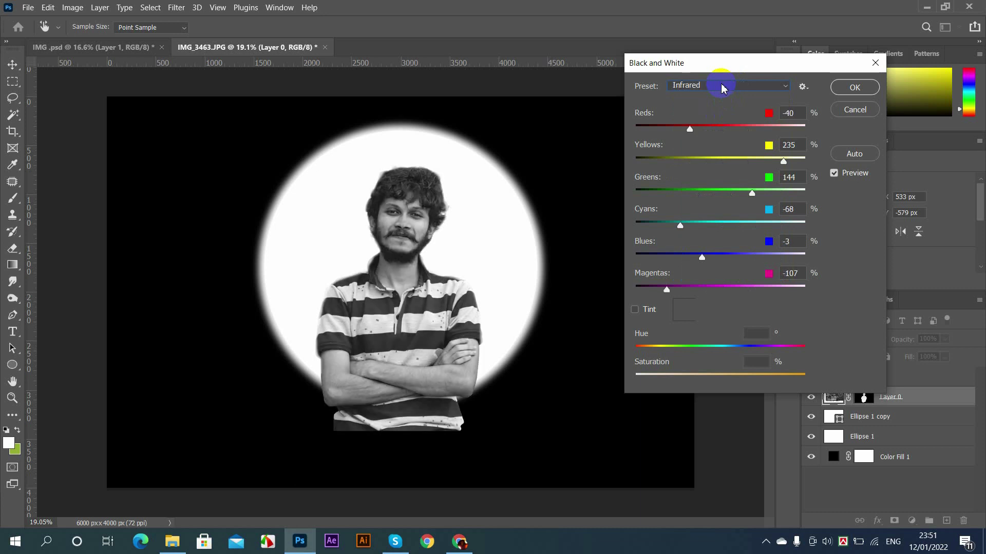
scroll(721, 89, down, 1)
scroll(721, 88, down, 1)
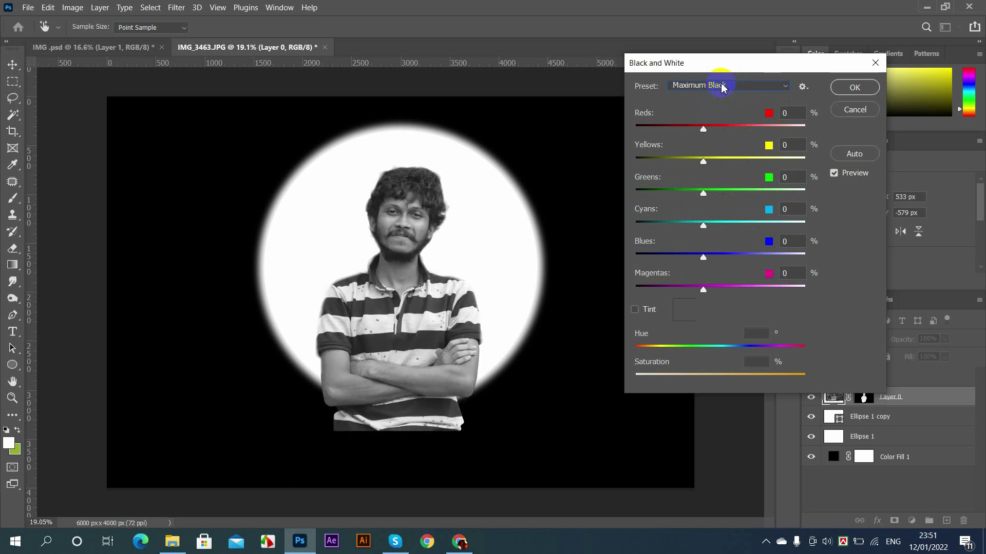
scroll(721, 88, down, 1)
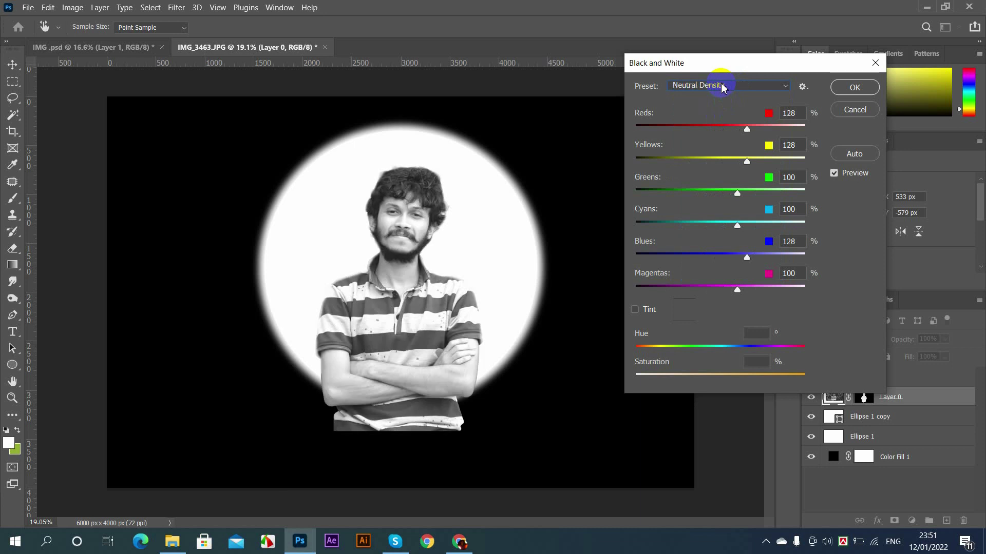
scroll(721, 89, down, 1)
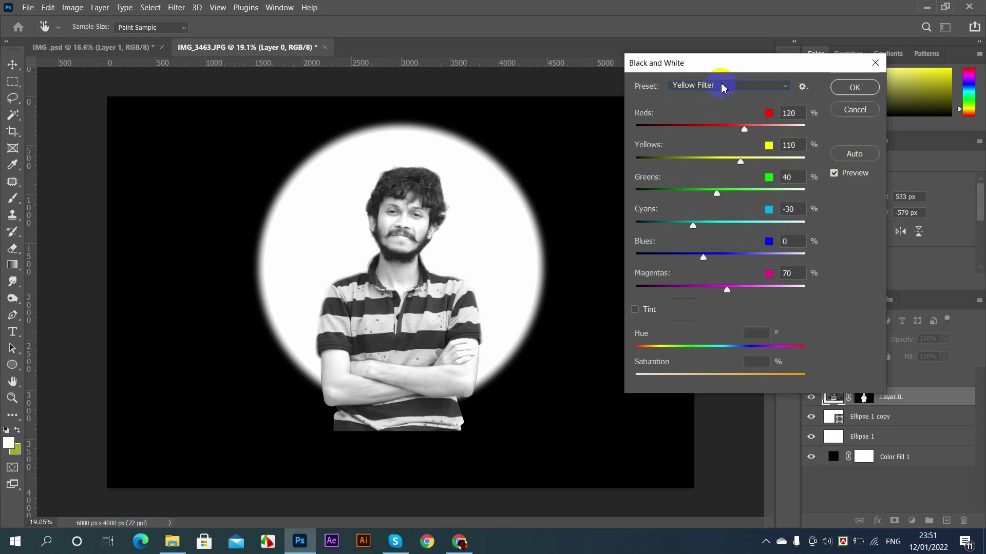
scroll(721, 89, down, 2)
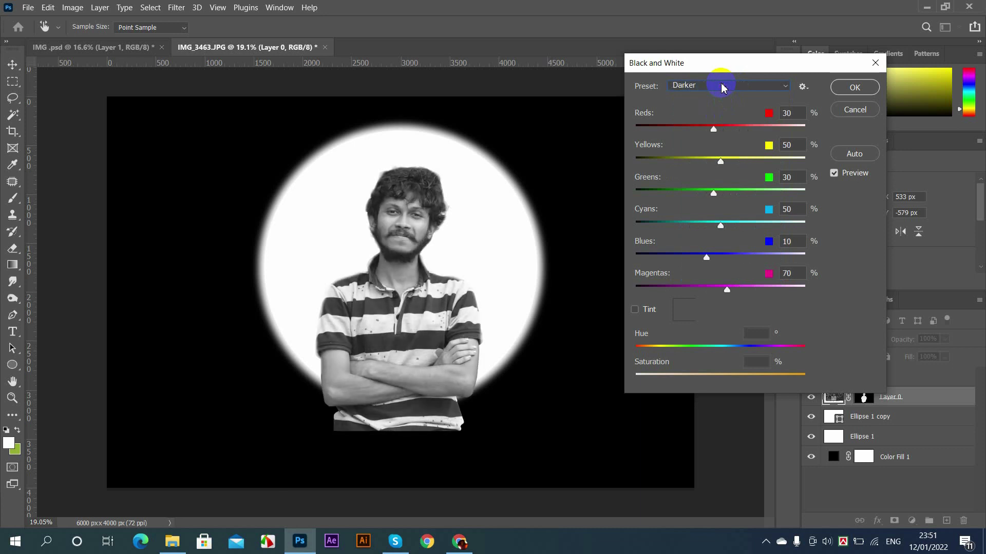
scroll(721, 89, up, 1)
scroll(721, 88, down, 2)
scroll(722, 87, down, 3)
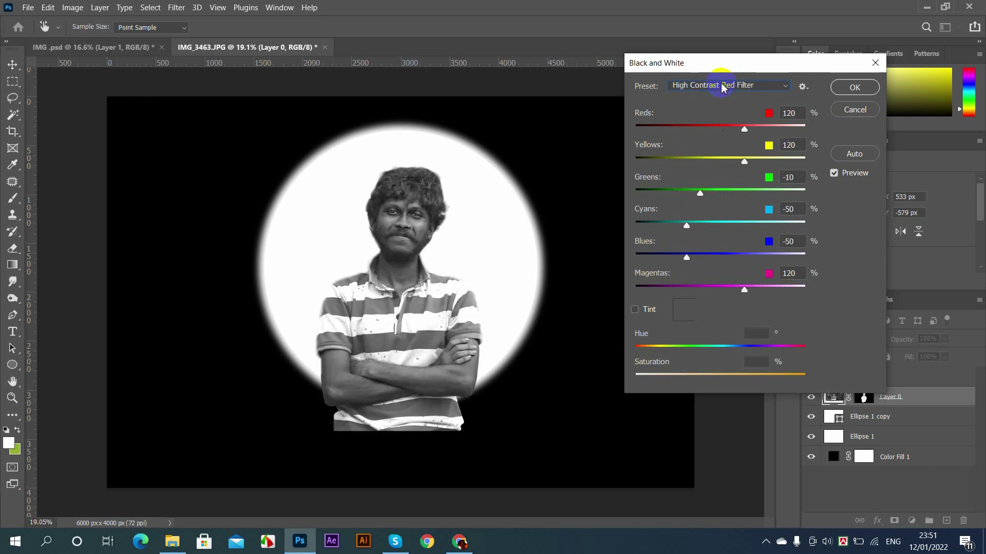
scroll(721, 88, down, 1)
scroll(721, 88, down, 1)
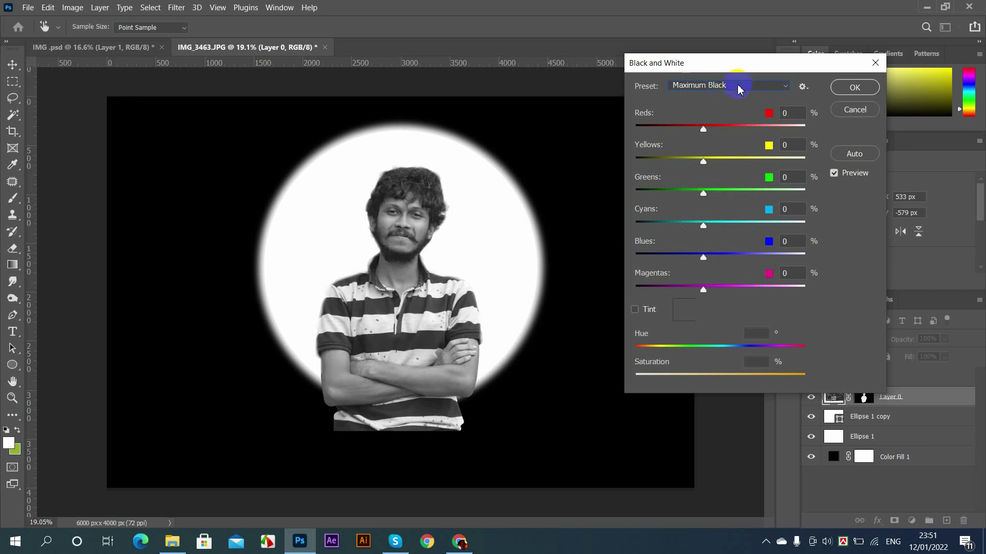
scroll(739, 89, down, 1)
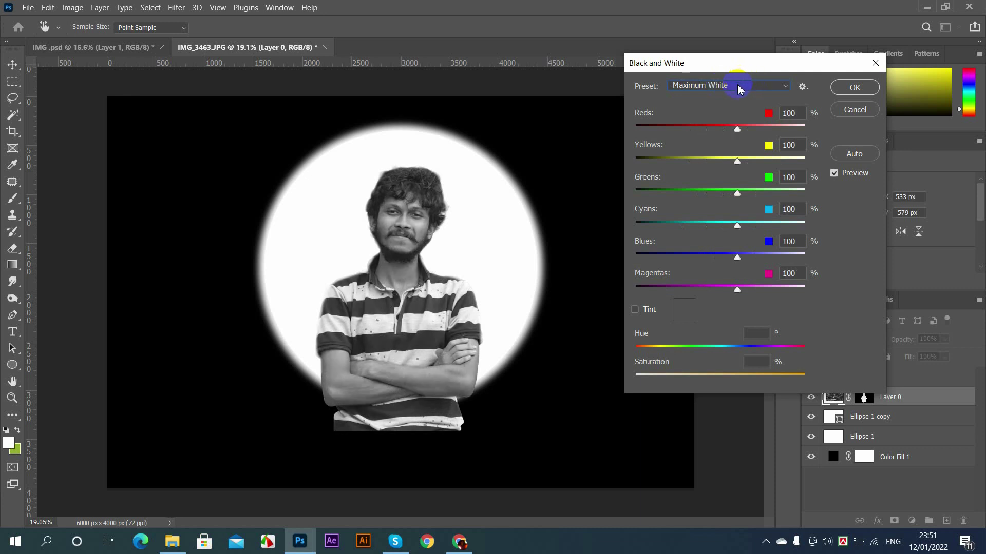
Choose the Default preset for the Black and White adjustment and apply it to Layer 0
click(764, 90)
click(710, 97)
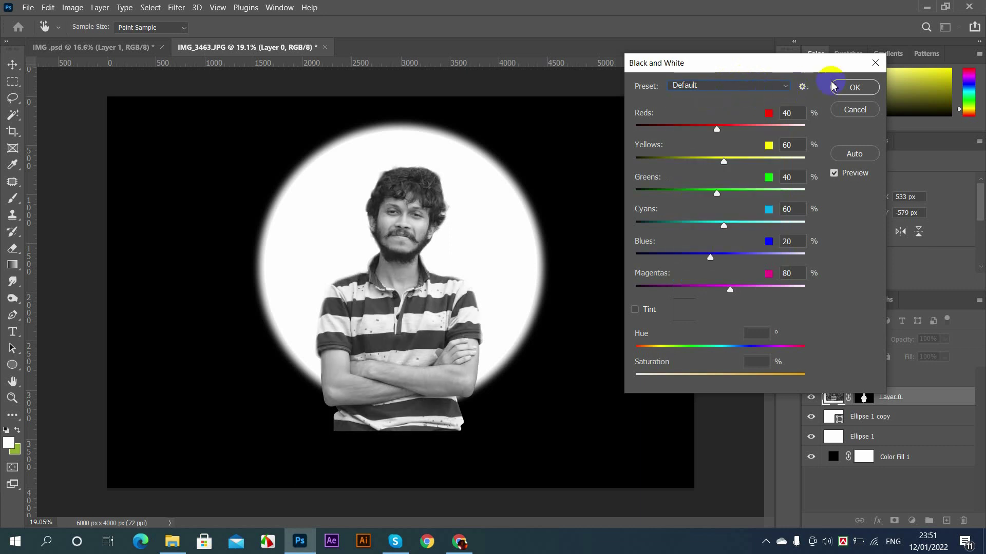
click(852, 88)
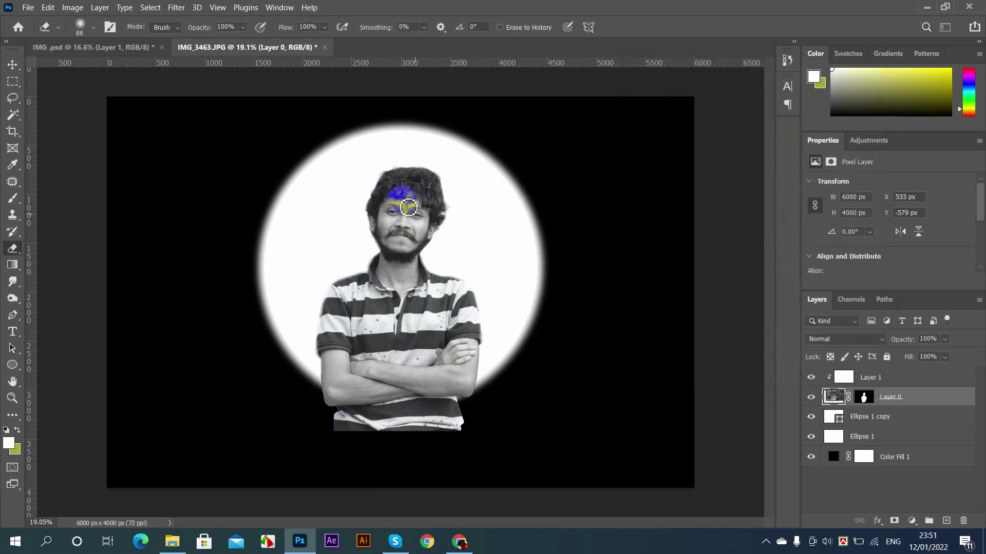
Add a new layer between Layer 0 and Layer 1 and switch to the Brush tool
scroll(407, 161, up, 5)
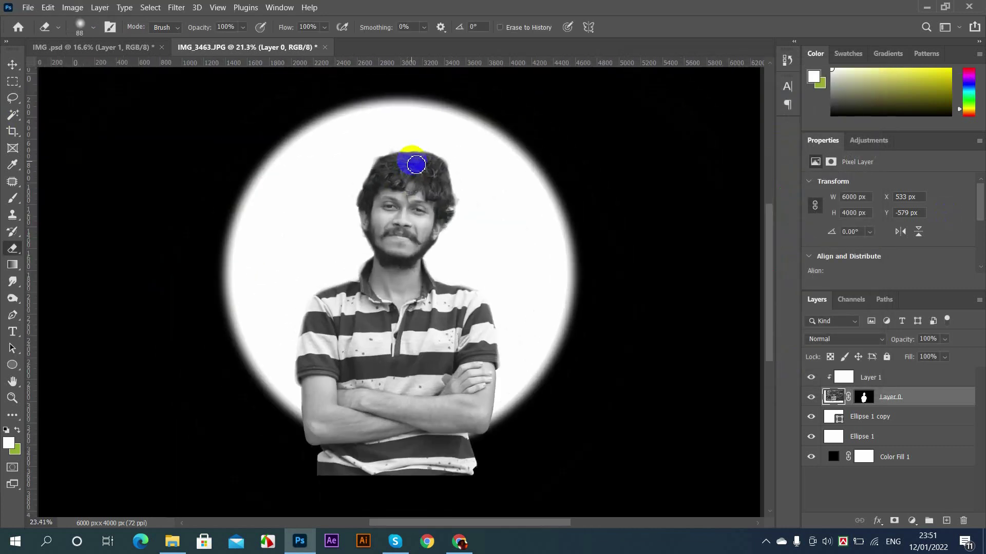
scroll(412, 190, up, 2)
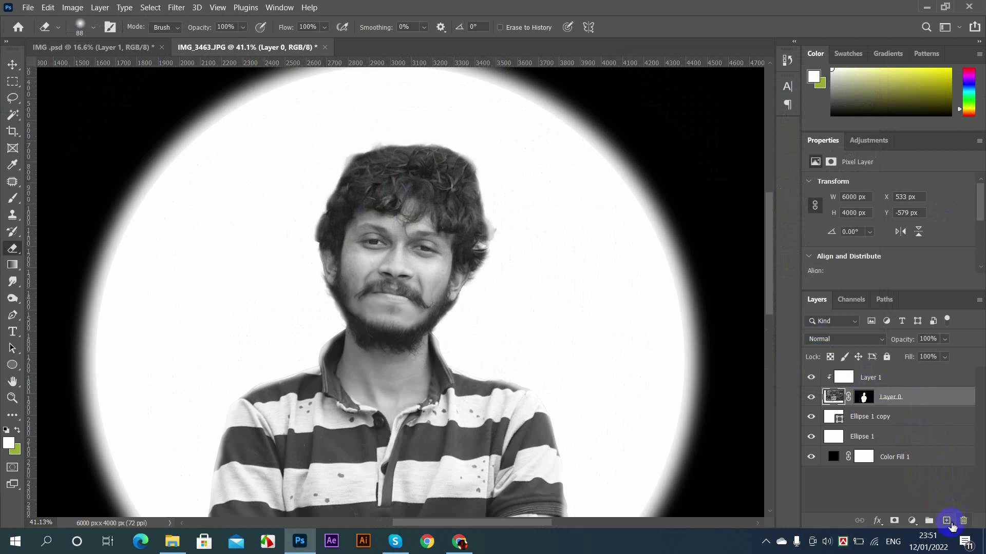
click(946, 521)
click(13, 249)
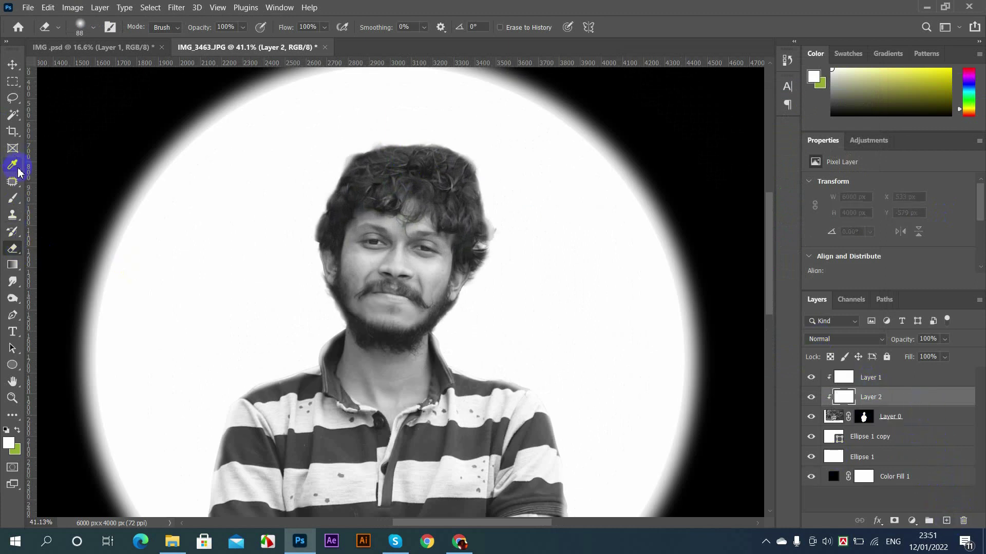
click(14, 201)
Paint short soft white dashes across the man's hair on Layer 2 with a 43 px brush, from the left-hand side over the crown
scroll(467, 202, up, 5)
mouse_move(344, 157)
mouse_down()
mouse_move(267, 205)
mouse_move(370, 180)
mouse_move(359, 162)
mouse_up()
key(ctrl+z)
drag(246, 287, 292, 193)
drag(362, 149, 321, 148)
drag(364, 193, 392, 180)
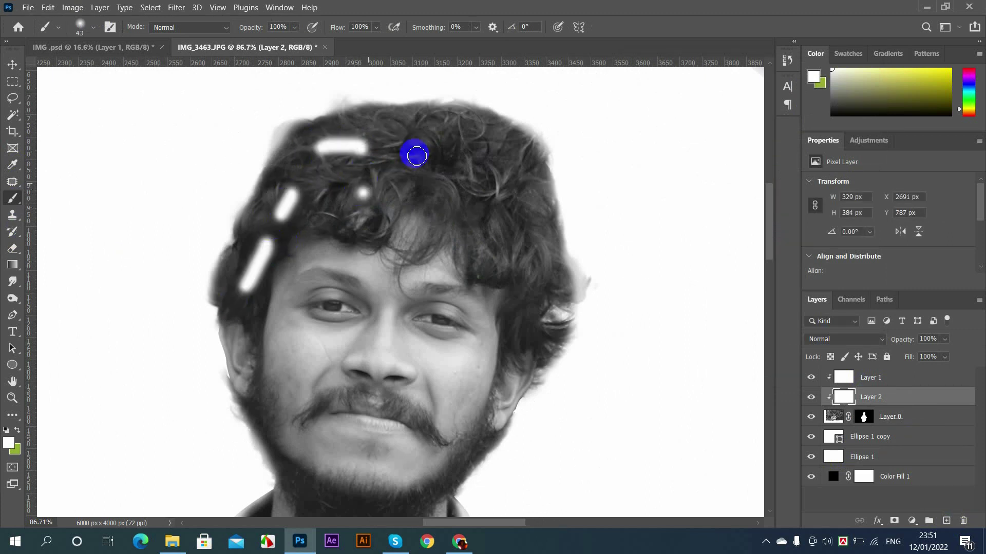
drag(424, 146, 476, 167)
mouse_move(534, 244)
mouse_down()
mouse_move(514, 216)
mouse_move(516, 177)
mouse_up()
drag(383, 128, 413, 123)
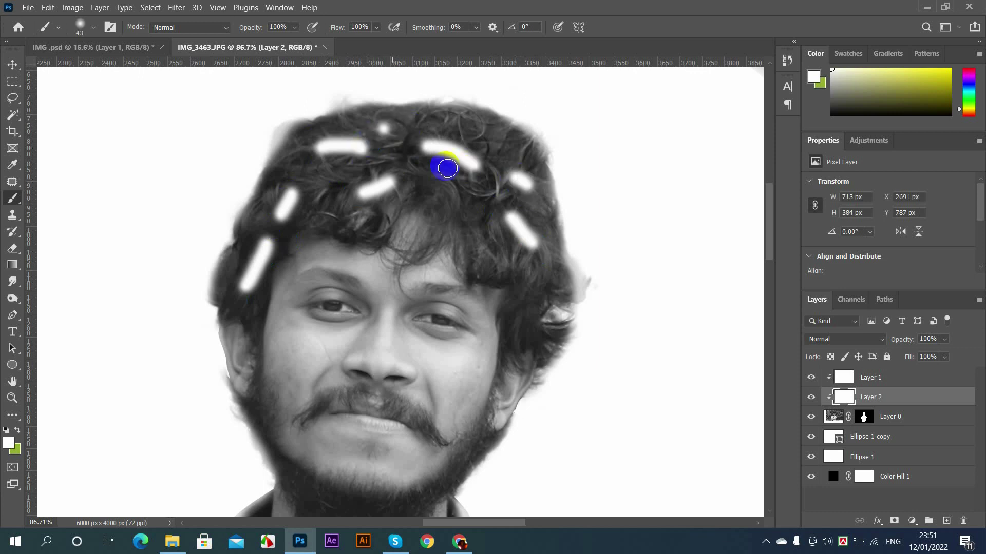
click(443, 210)
Paint short white dashes on the right-hand hair above the ear and along the beard from the right-hand to the left-hand jaw
scroll(495, 246, down, 2)
drag(506, 306, 440, 174)
scroll(441, 176, up, 1)
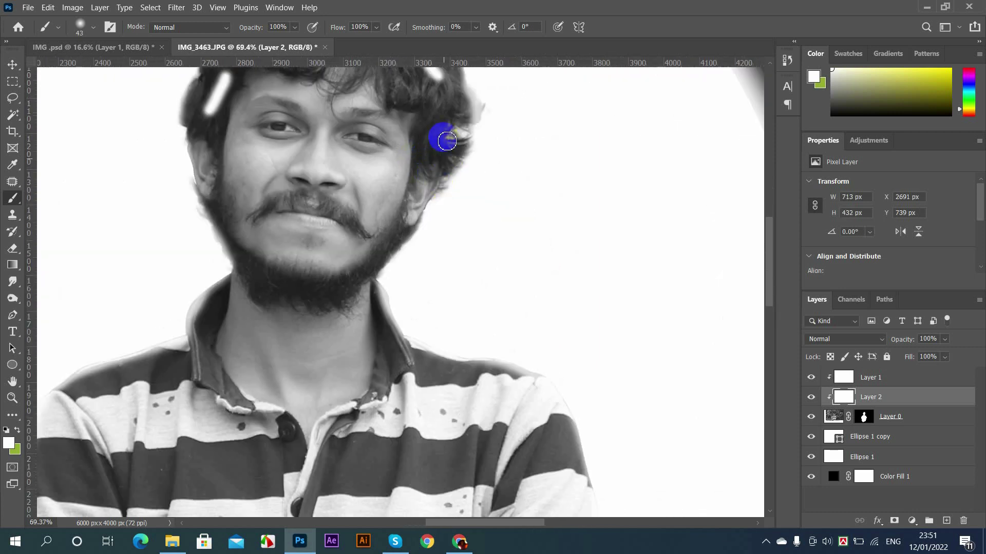
drag(441, 127, 441, 148)
drag(379, 272, 385, 260)
drag(306, 296, 328, 297)
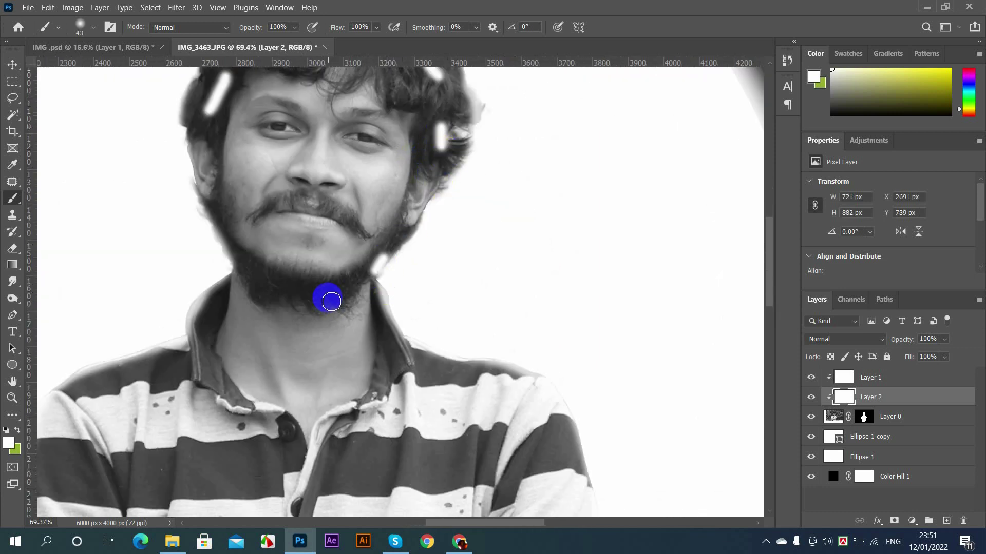
click(277, 294)
mouse_move(216, 216)
mouse_down()
mouse_move(235, 258)
mouse_move(263, 280)
mouse_up()
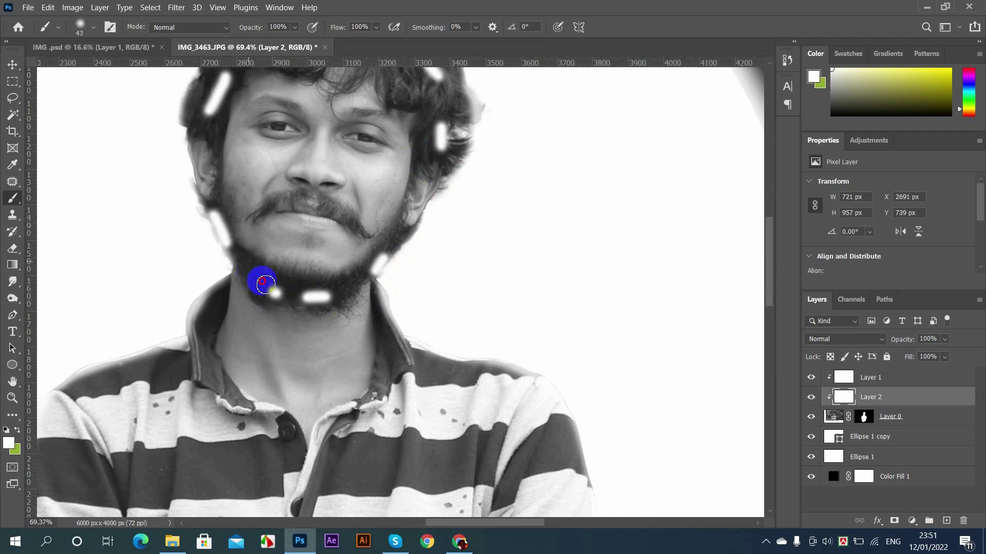
Lower Layer 2's opacity to 7% to blend the white dashes into the hair and beard
scroll(299, 297, down, 2)
scroll(306, 295, down, 2)
scroll(315, 214, up, 1)
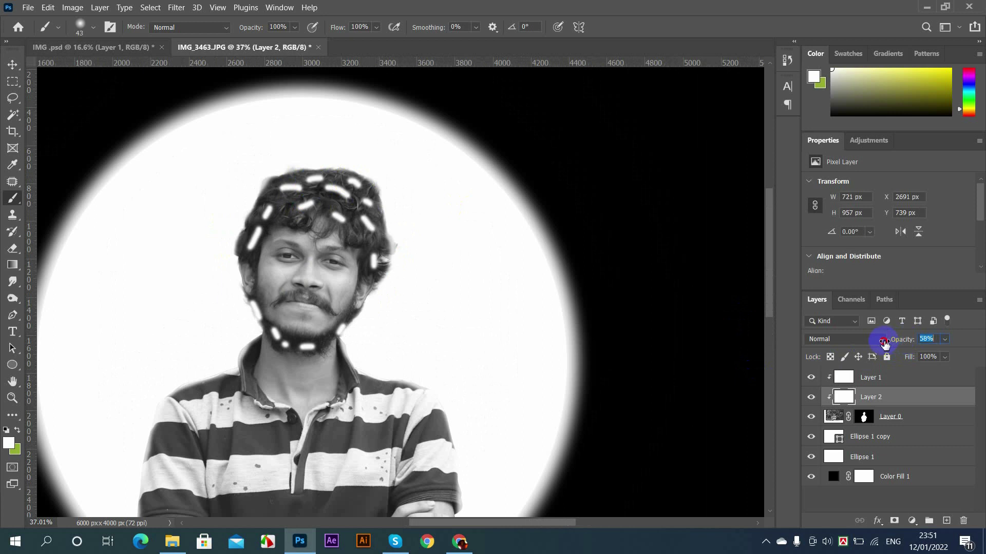
drag(884, 343, 847, 345)
scroll(456, 293, down, 3)
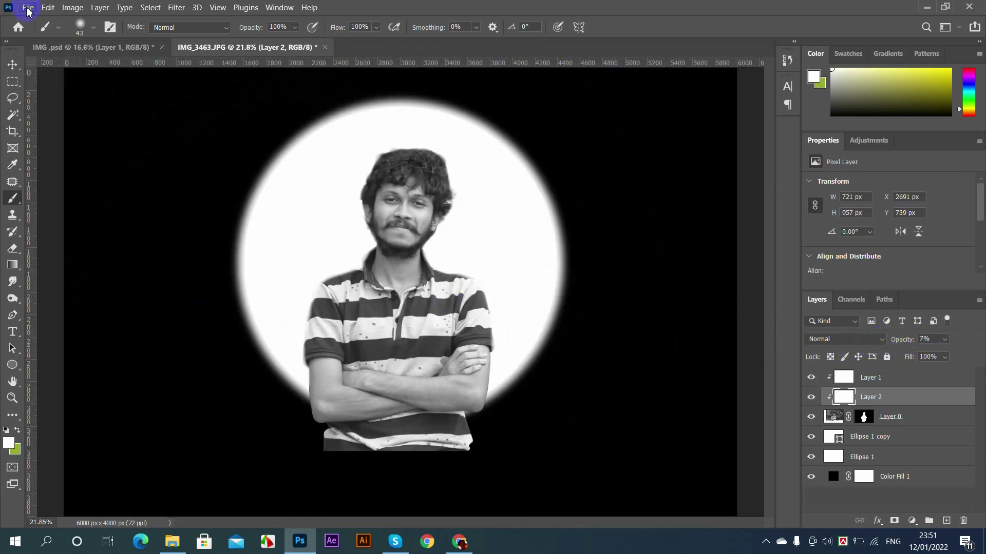
Apply the Plastic Wrap filter to the image of Layer 0 with a Highlight Strength of 5
click(833, 417)
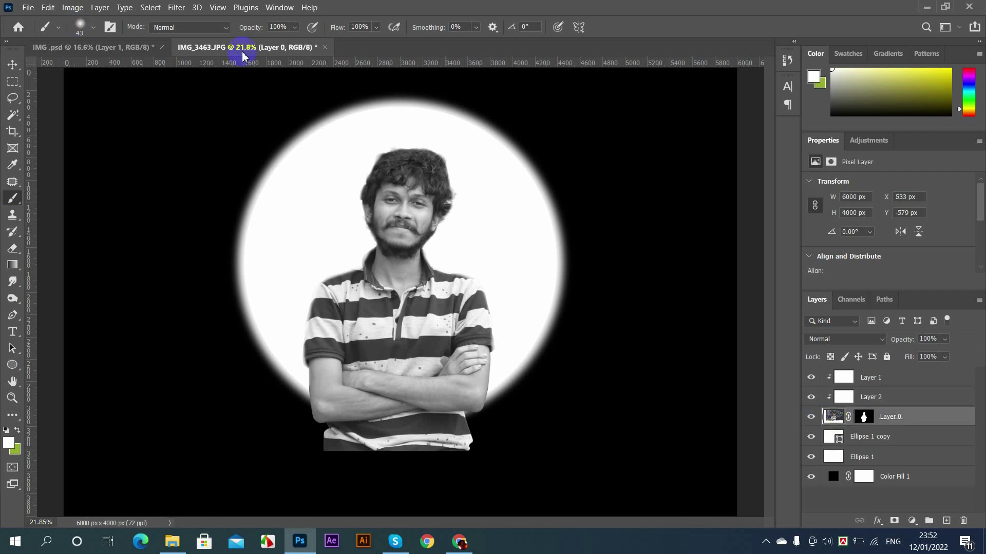
click(177, 8)
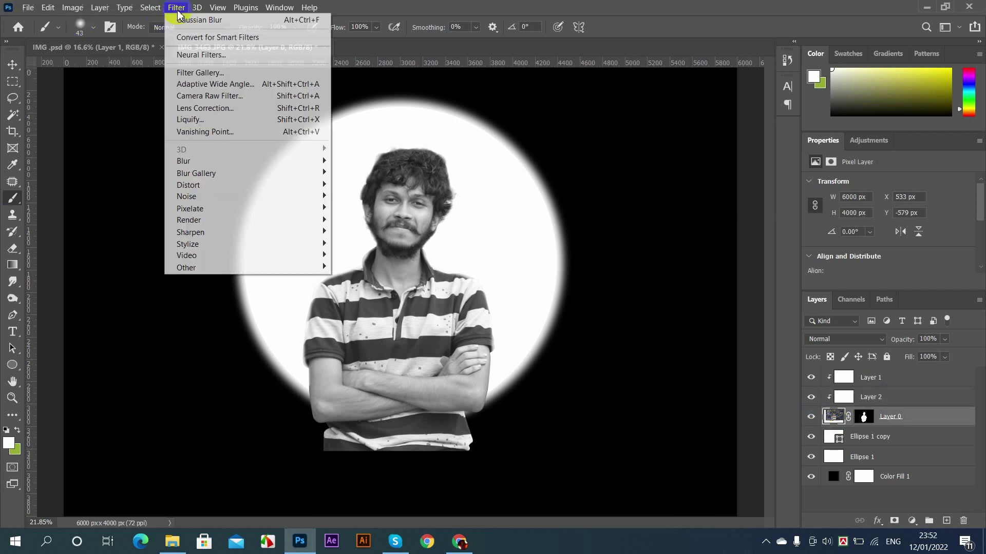
click(212, 73)
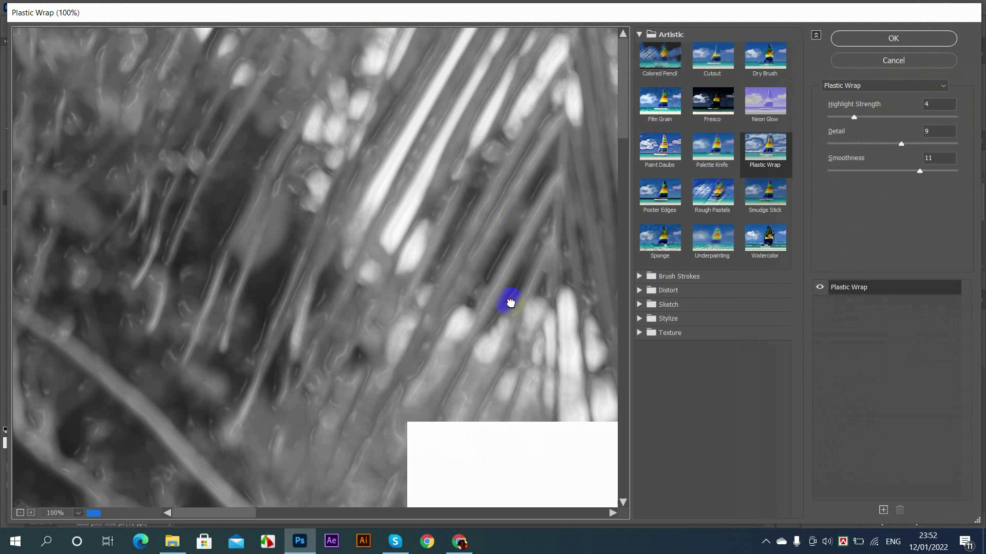
alt+click(336, 208)
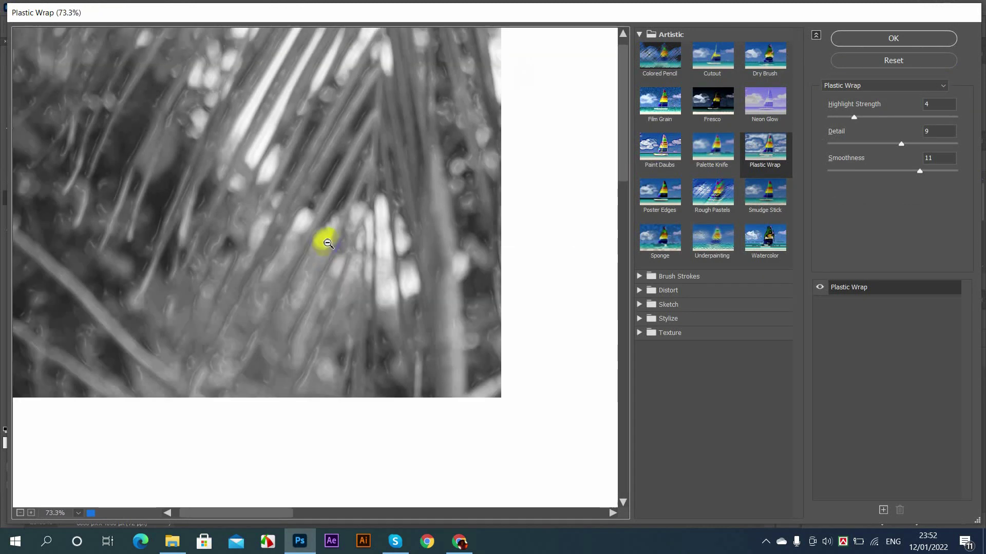
alt+click(390, 227)
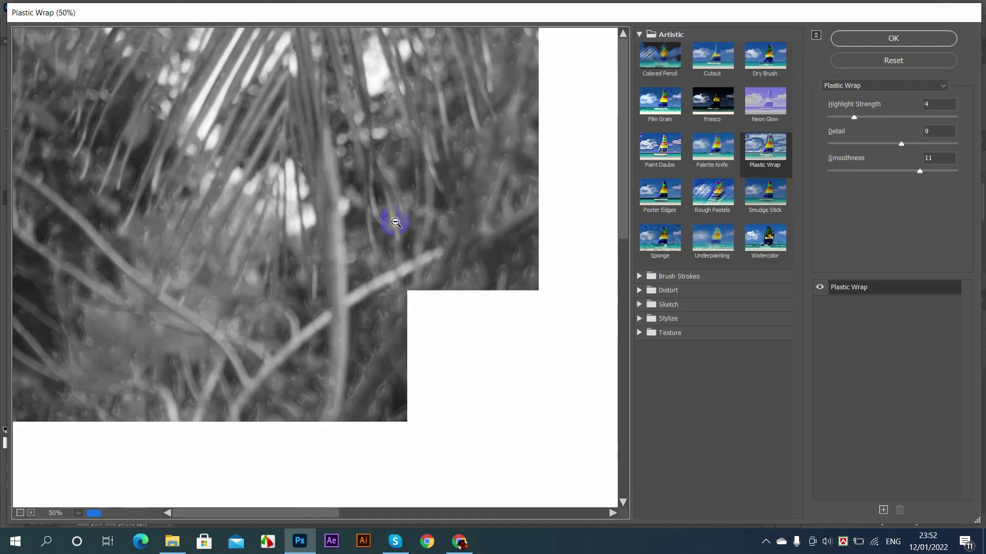
alt+click(394, 221)
alt+click(418, 299)
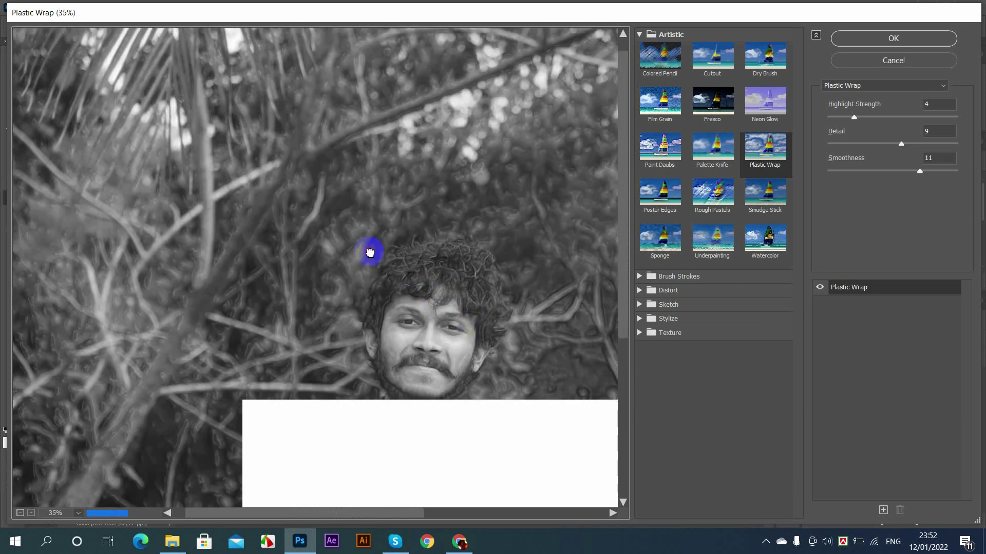
drag(370, 252, 345, 235)
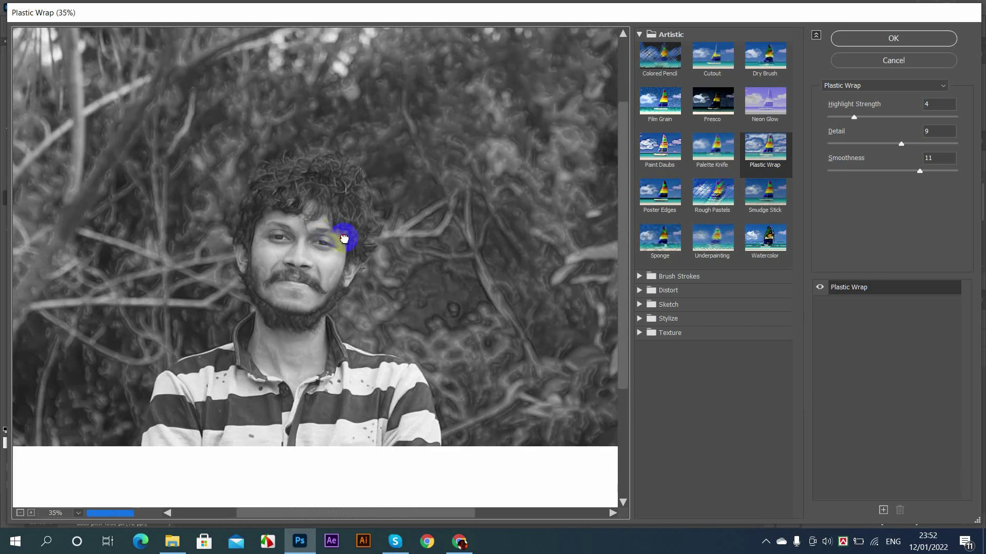
ctrl+click(286, 254)
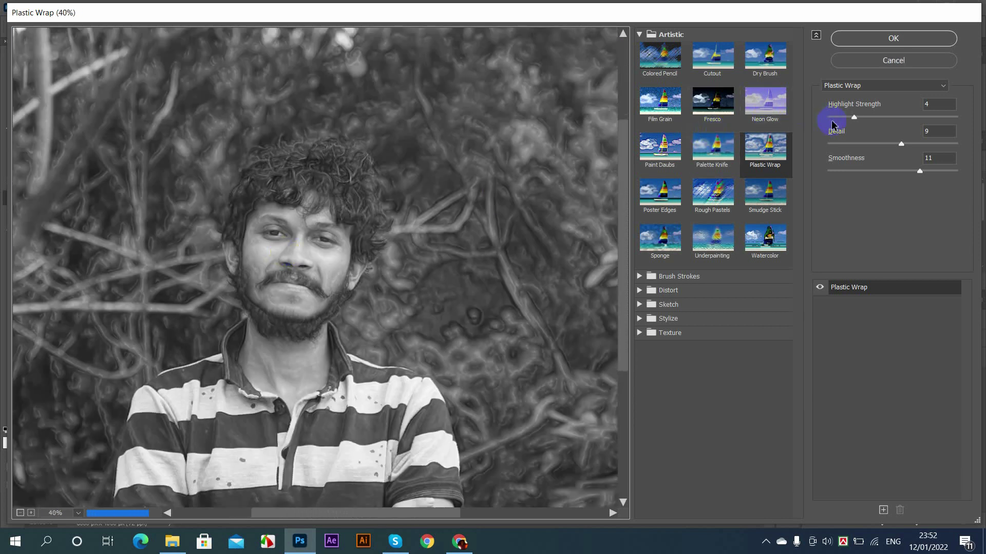
click(858, 118)
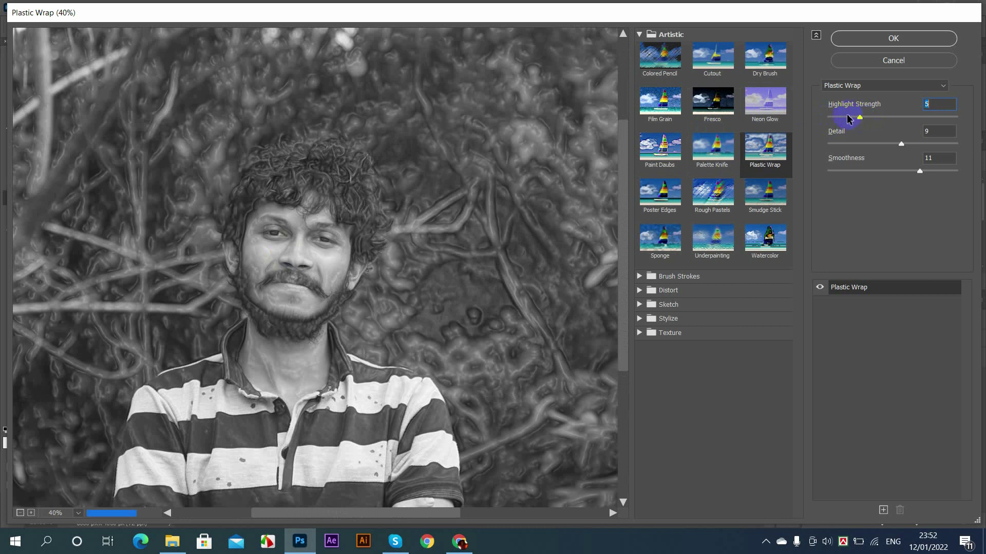
click(887, 39)
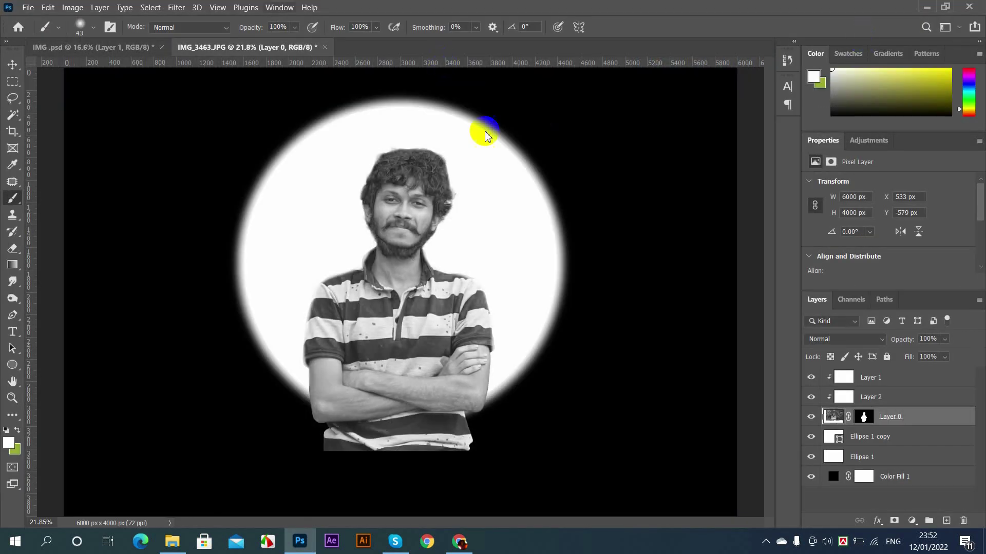
Fade the lower edge of the man's shirt into the black background by erasing on Layer 0's mask with a large soft eraser
scroll(422, 192, up, 10)
scroll(422, 193, down, 10)
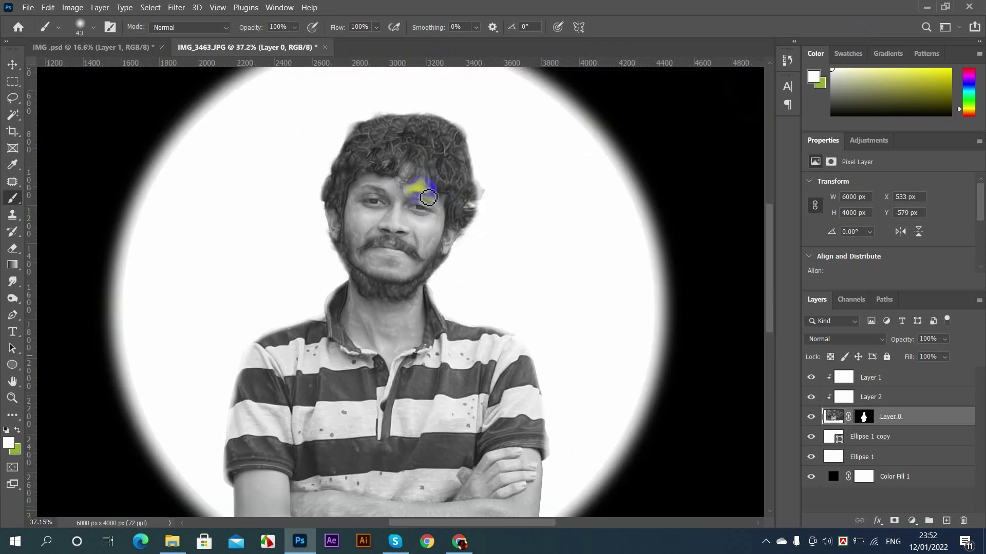
scroll(295, 315, down, 6)
scroll(426, 350, up, 3)
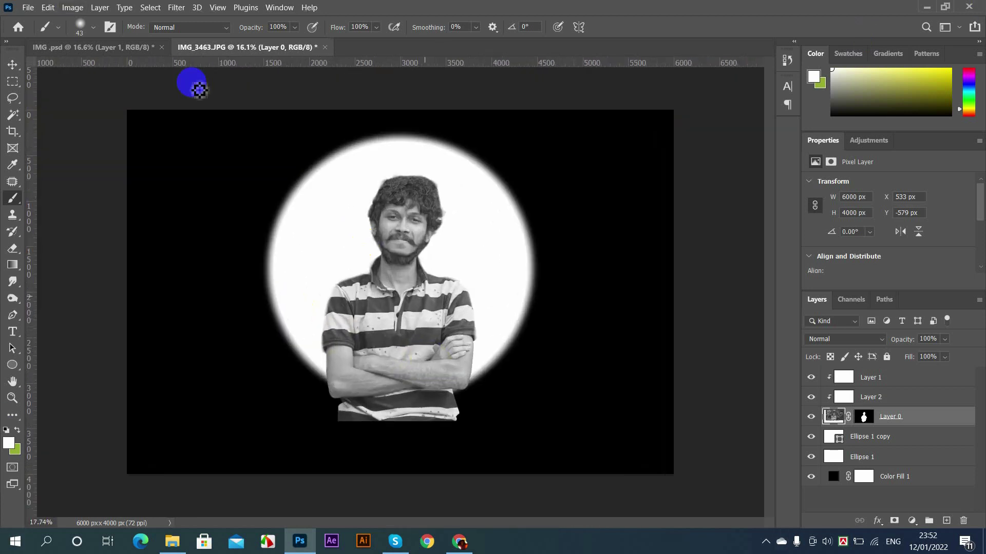
scroll(430, 294, up, 1)
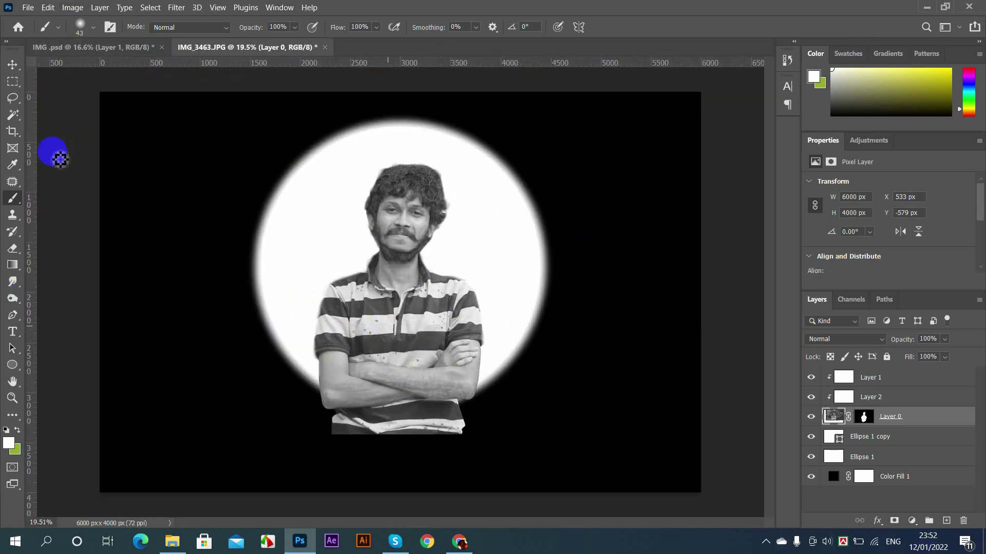
click(862, 416)
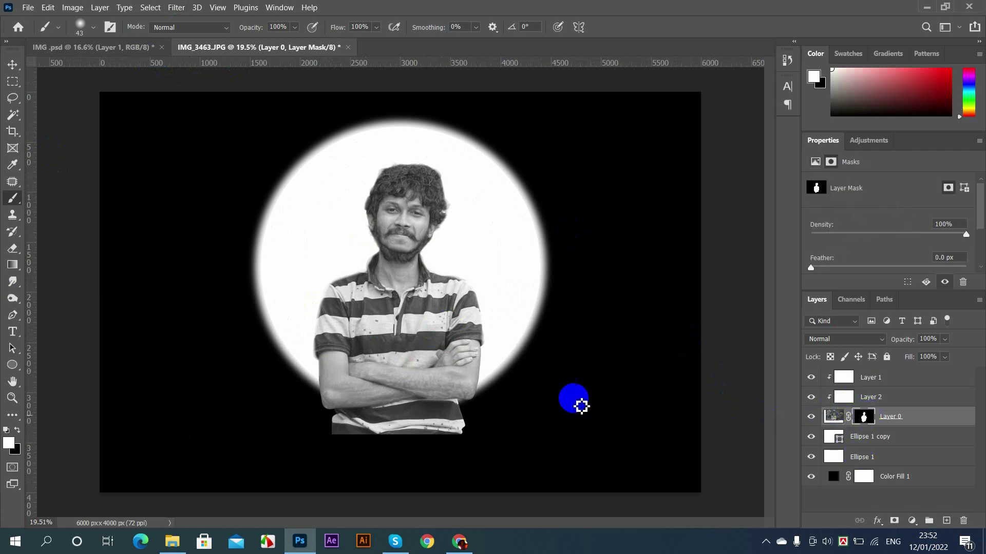
key(e)
mouse_move(304, 412)
mouse_down()
mouse_move(334, 425)
mouse_move(287, 425)
mouse_up()
drag(359, 445, 295, 452)
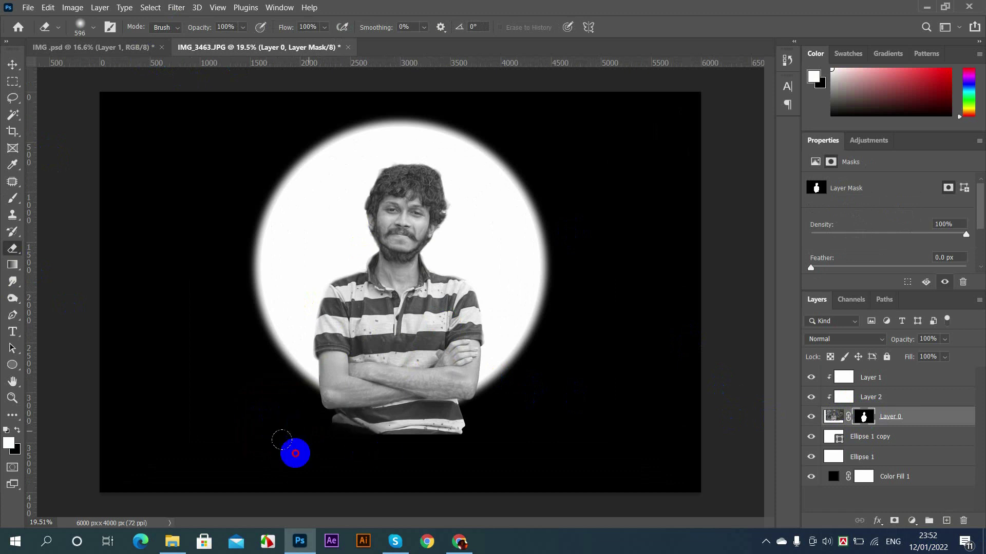
mouse_move(294, 411)
mouse_down()
mouse_move(303, 433)
mouse_move(376, 476)
mouse_move(362, 457)
mouse_move(445, 456)
mouse_move(375, 456)
mouse_move(510, 429)
mouse_move(392, 469)
mouse_move(464, 455)
mouse_move(496, 432)
mouse_move(392, 459)
mouse_move(404, 473)
mouse_move(486, 427)
mouse_move(482, 413)
mouse_move(421, 444)
mouse_move(401, 433)
mouse_move(229, 445)
mouse_move(280, 471)
mouse_up()
key(alt+comma)
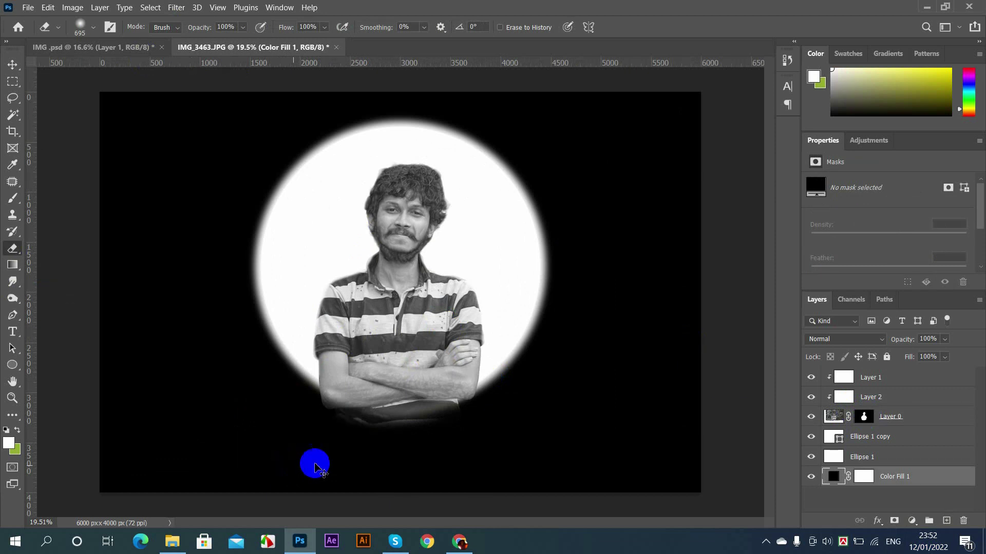
click(864, 416)
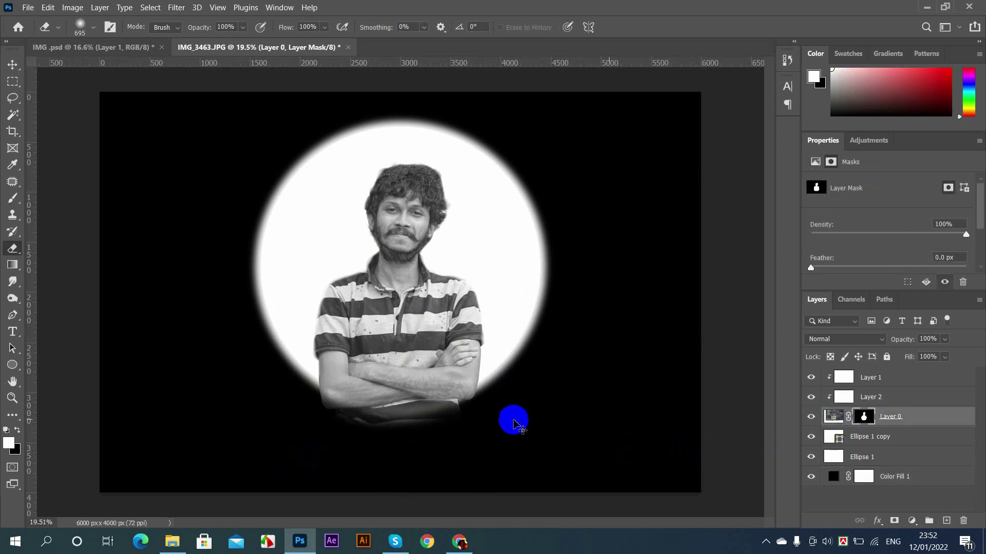
mouse_move(369, 434)
mouse_down()
mouse_move(549, 436)
mouse_move(379, 445)
mouse_up()
Apply the Camera Raw filter to the image of Layer 0 with Texture +44, Clarity +39 and Dehaze +42
scroll(448, 299, down, 5)
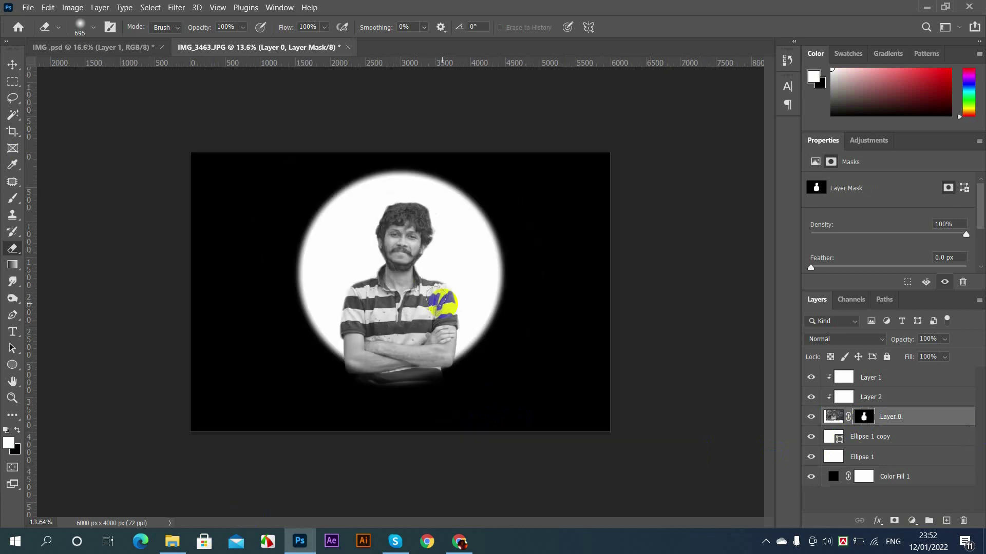
scroll(446, 299, up, 6)
scroll(420, 257, up, 2)
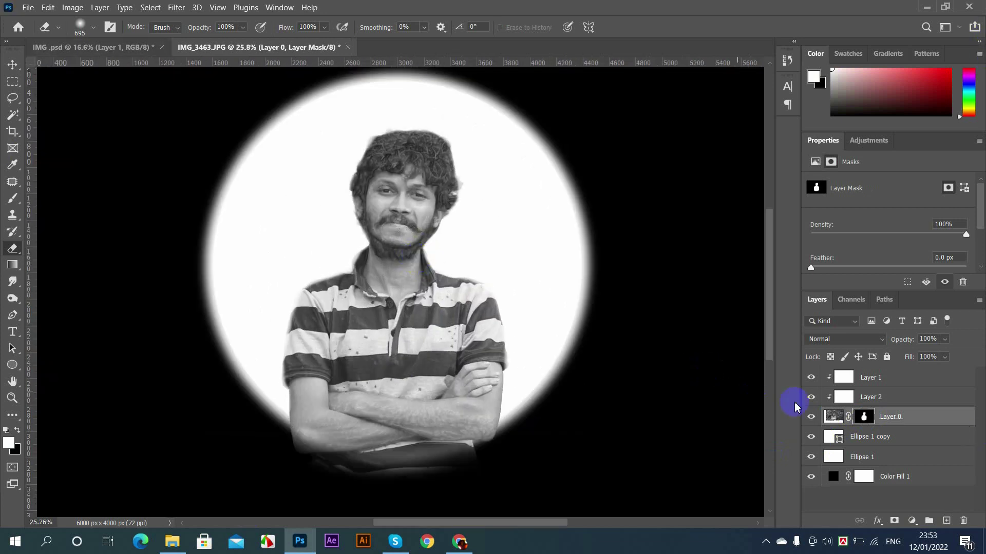
click(833, 417)
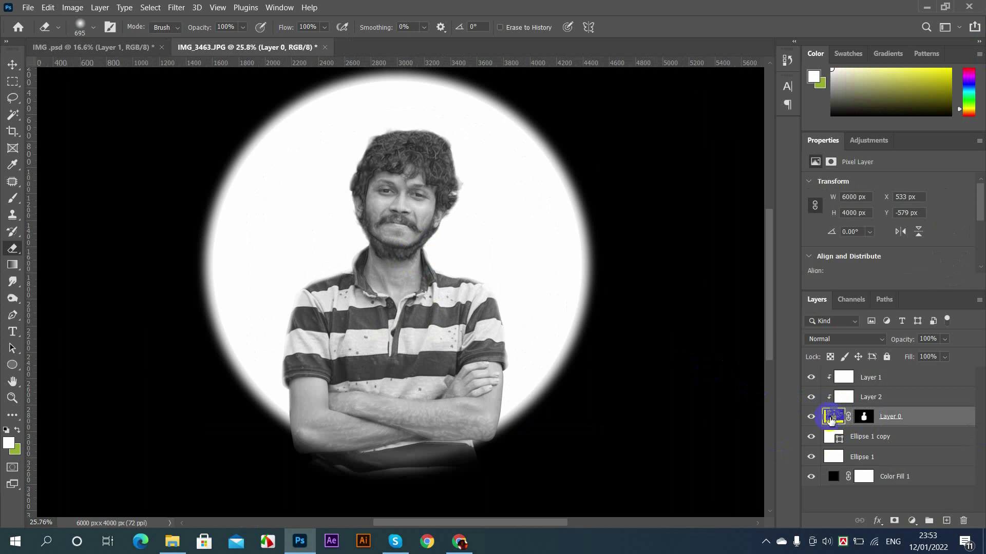
click(178, 9)
click(214, 95)
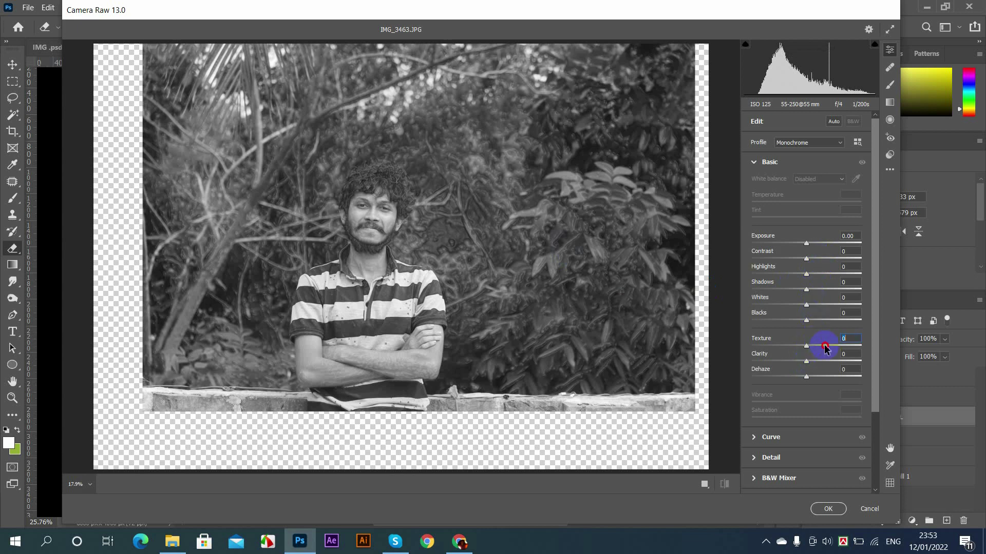
mouse_move(825, 348)
mouse_down()
mouse_move(843, 347)
mouse_move(823, 346)
mouse_move(839, 362)
mouse_move(830, 362)
mouse_up()
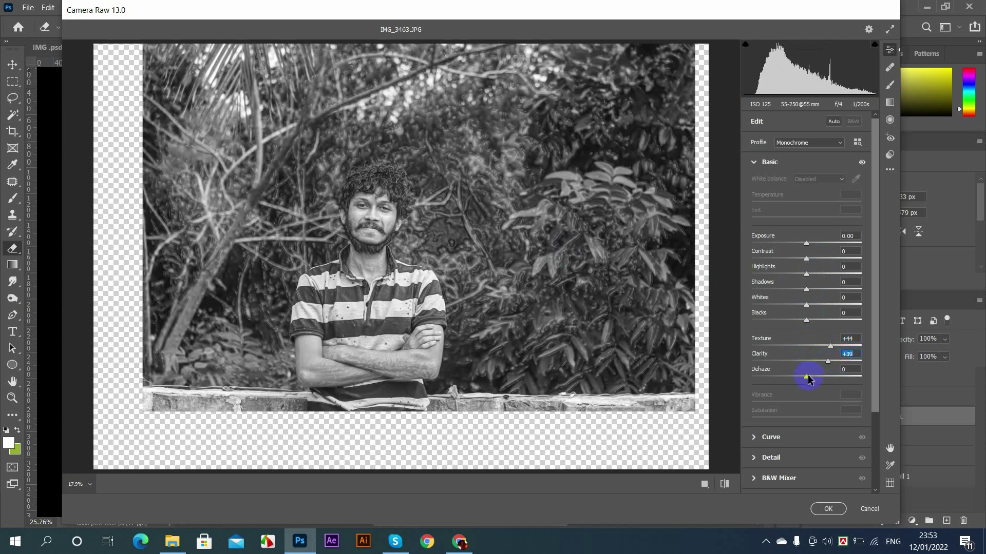
drag(868, 378, 831, 375)
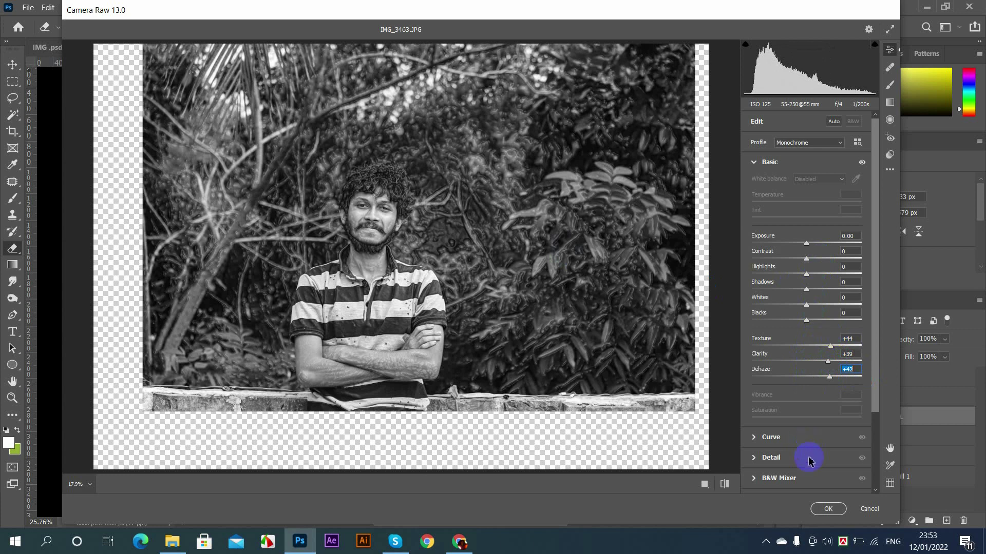
click(726, 484)
click(726, 484)
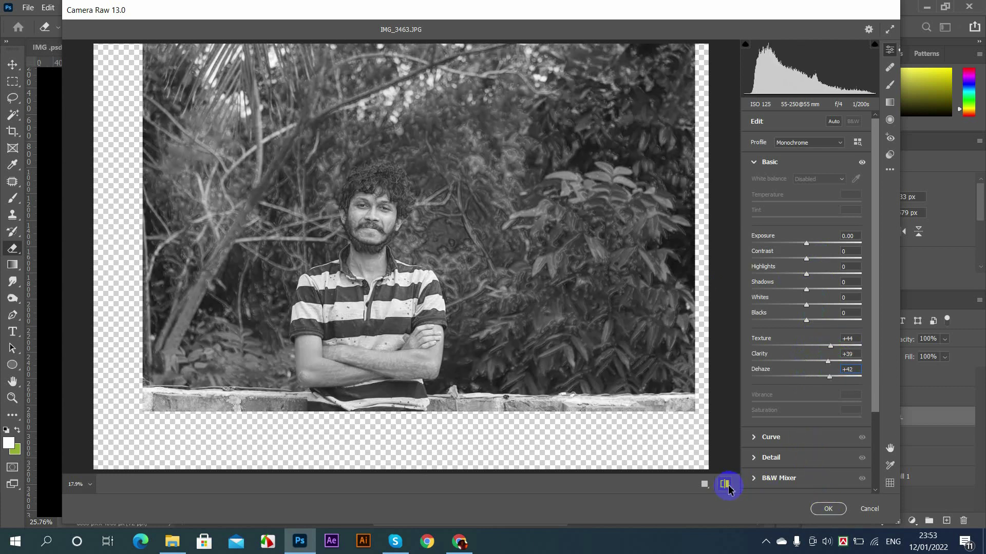
click(827, 510)
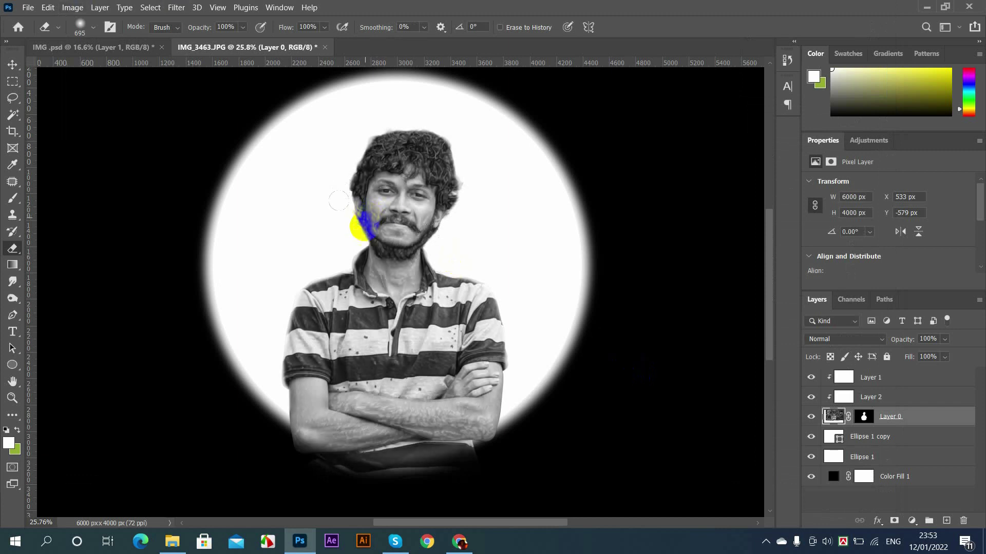
Examine the filtered portrait up close on the face, hair and shirt and as a whole composition
scroll(338, 201, down, 5)
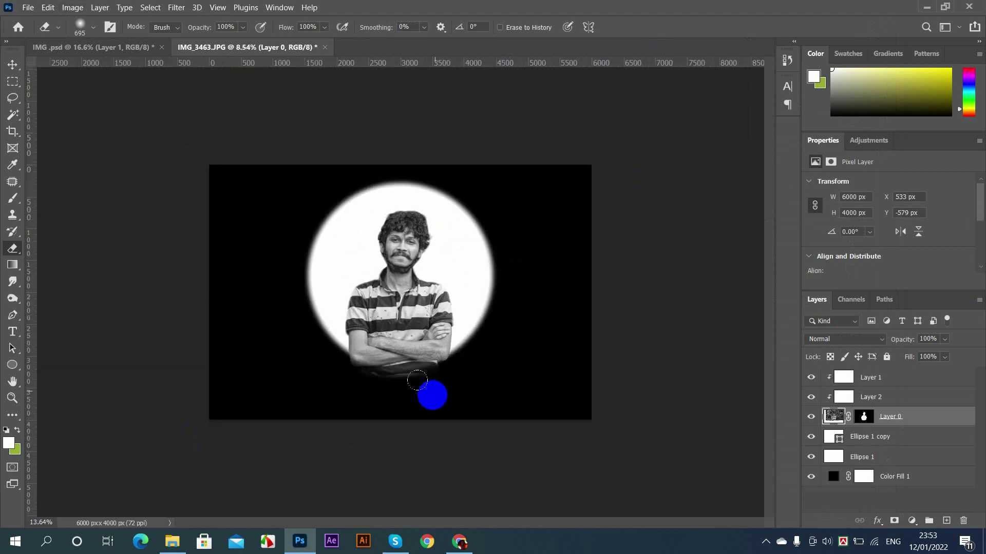
scroll(417, 381, up, 5)
scroll(380, 80, down, 4)
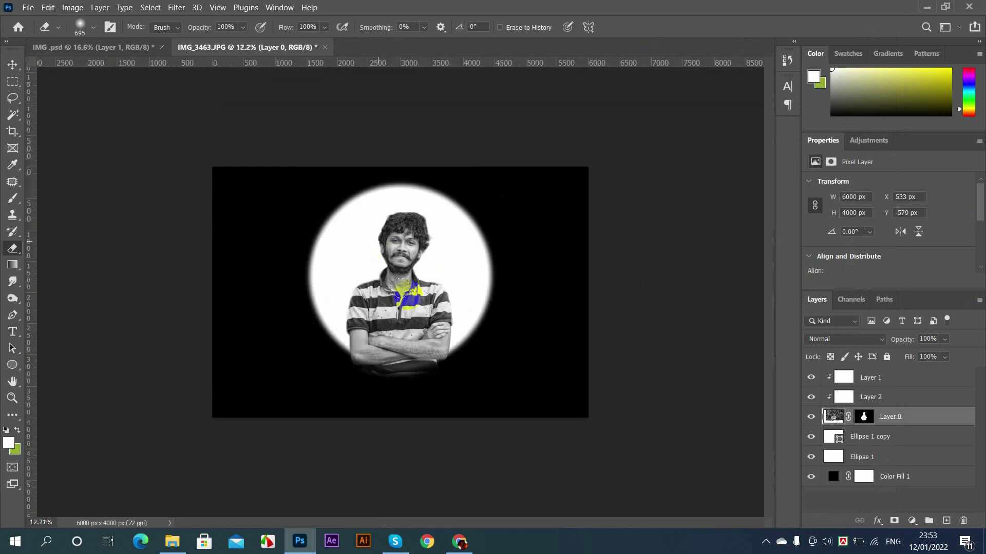
scroll(402, 262, up, 4)
scroll(351, 80, up, 5)
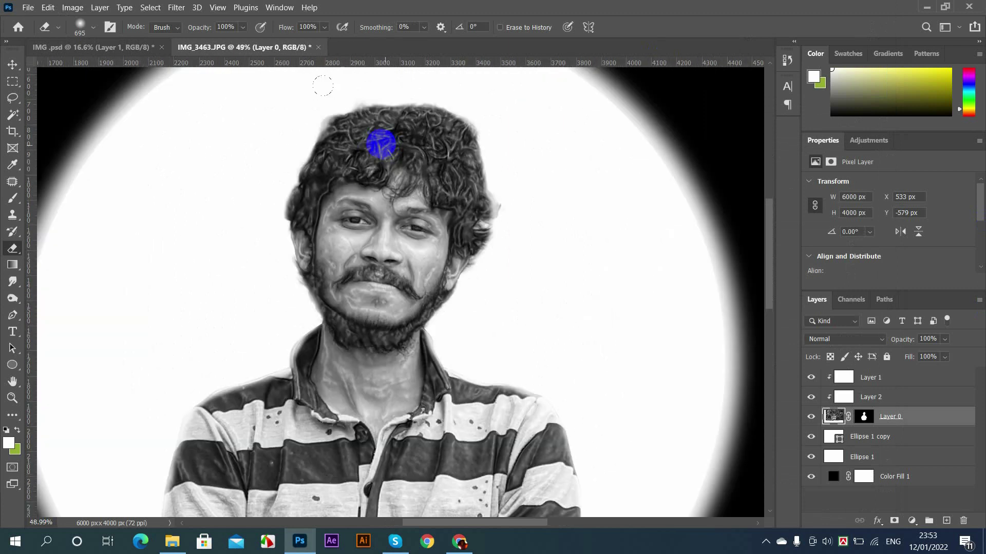
scroll(334, 205, down, 6)
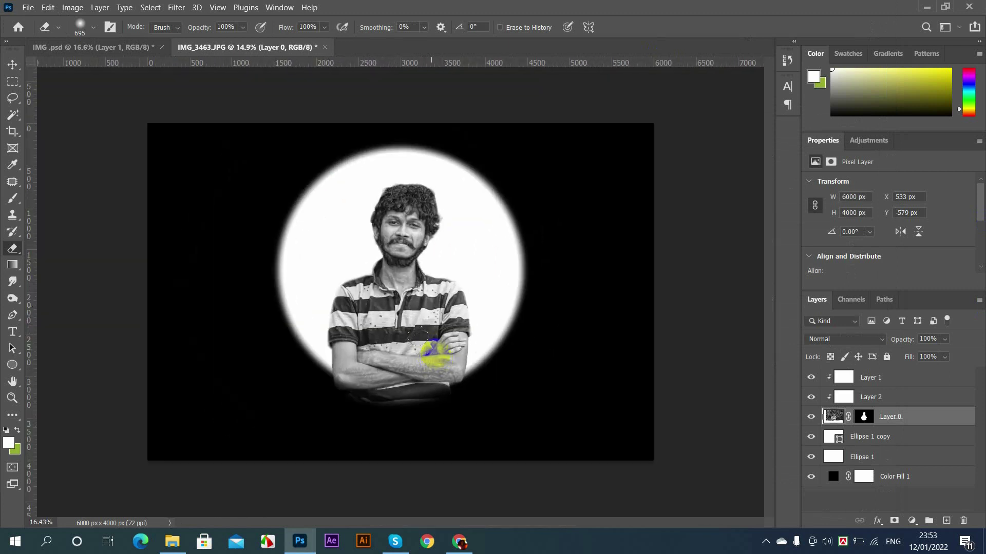
scroll(441, 374, up, 2)
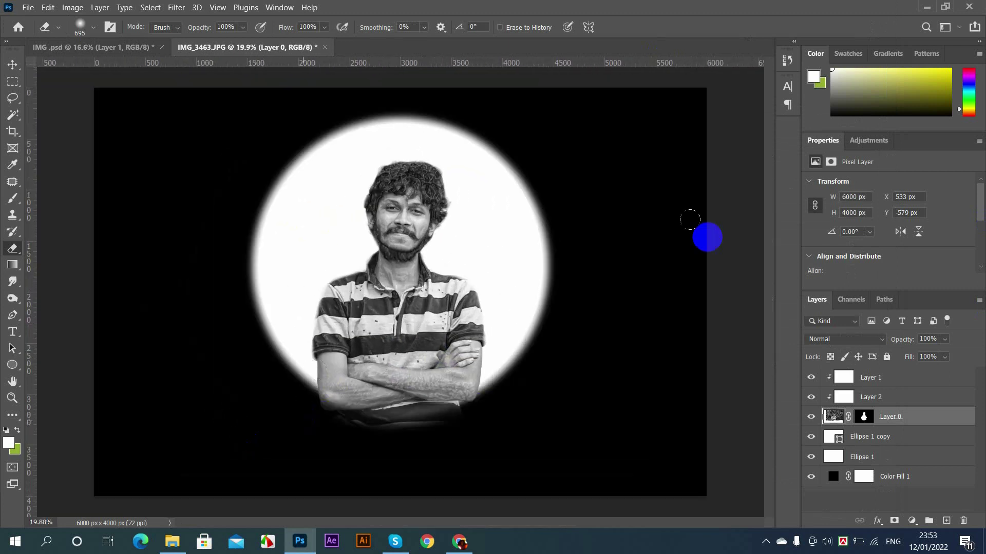
Add the white text "Black" at 315 pt on a new layer above Layer 1, beside the man's folded arms
click(905, 381)
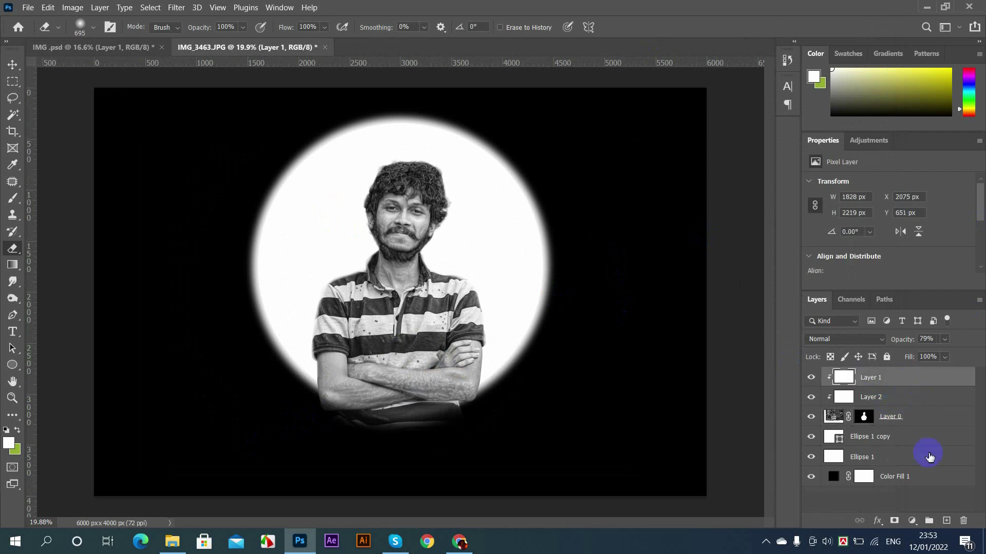
click(947, 521)
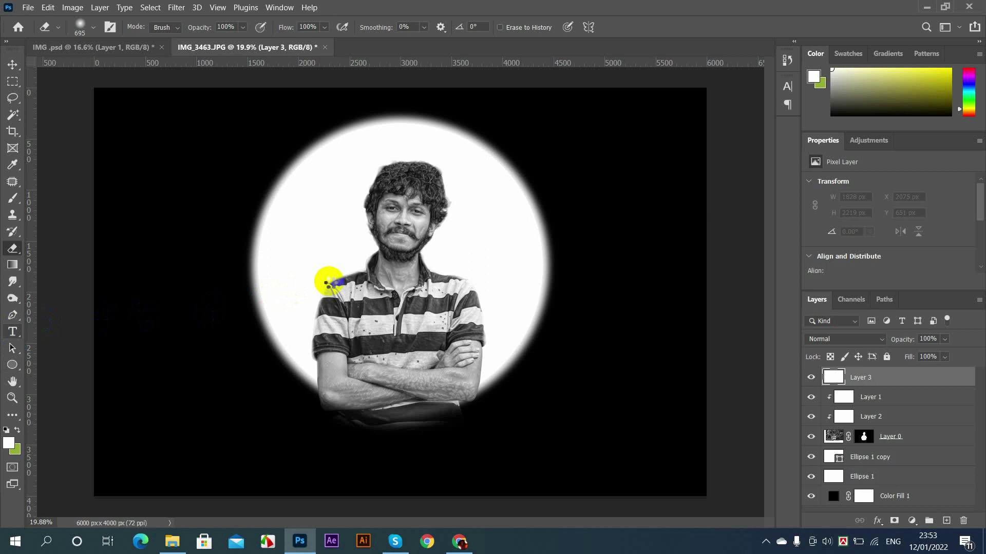
key(t)
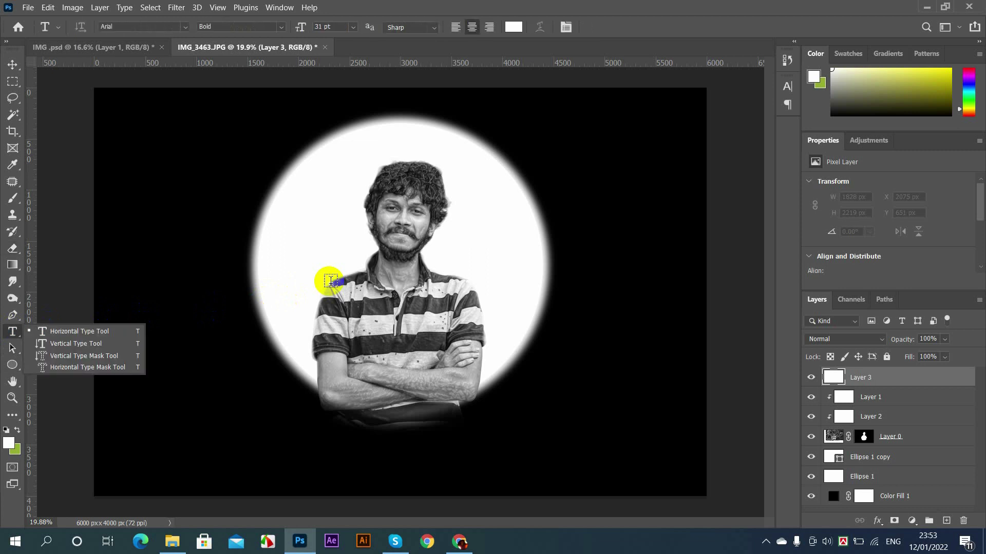
click(257, 203)
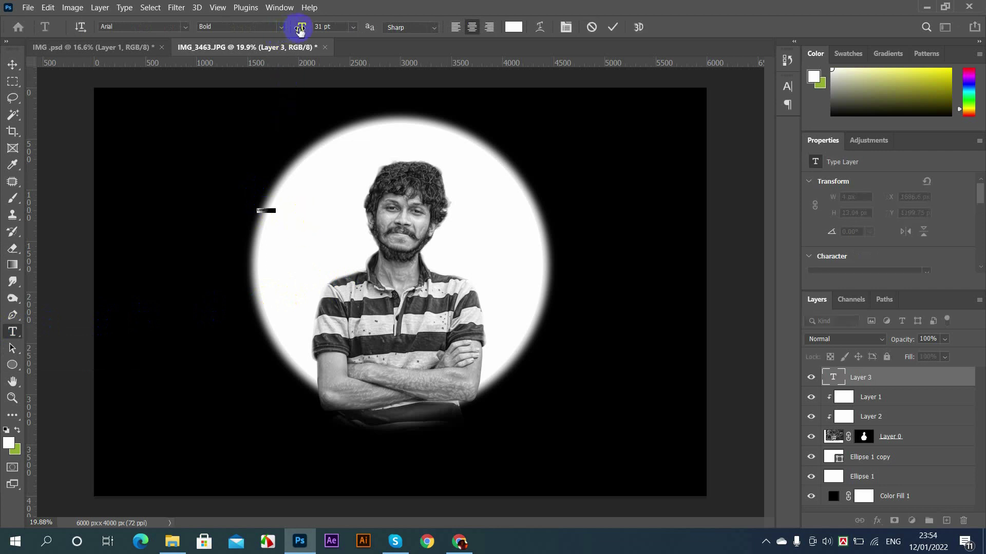
drag(353, 28, 478, 29)
drag(238, 283, 191, 486)
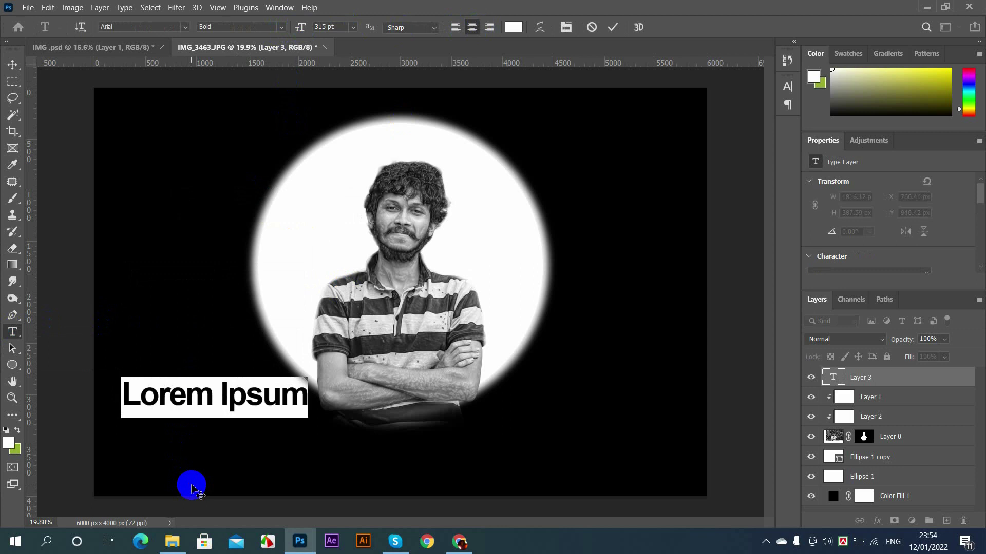
click(191, 486)
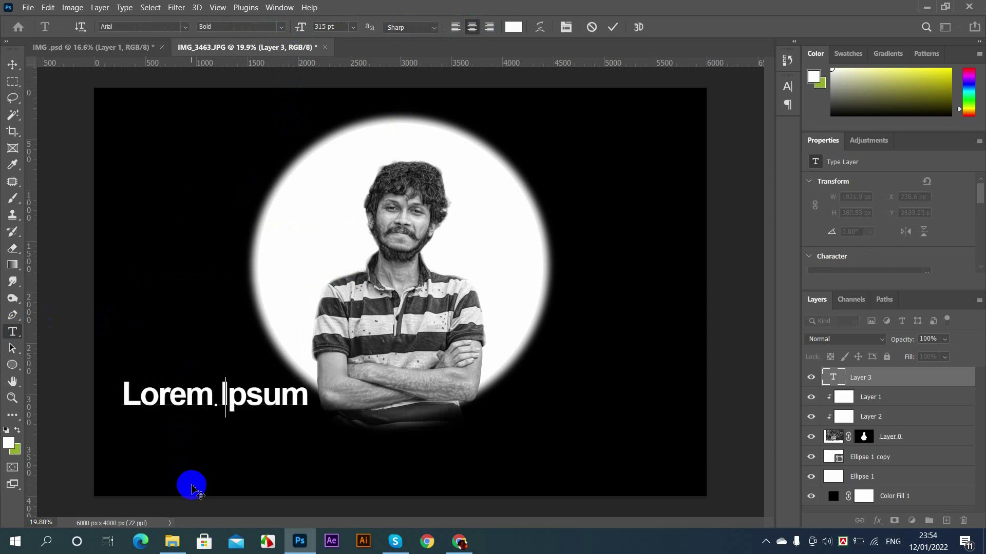
key(ctrl+a)
text(B)
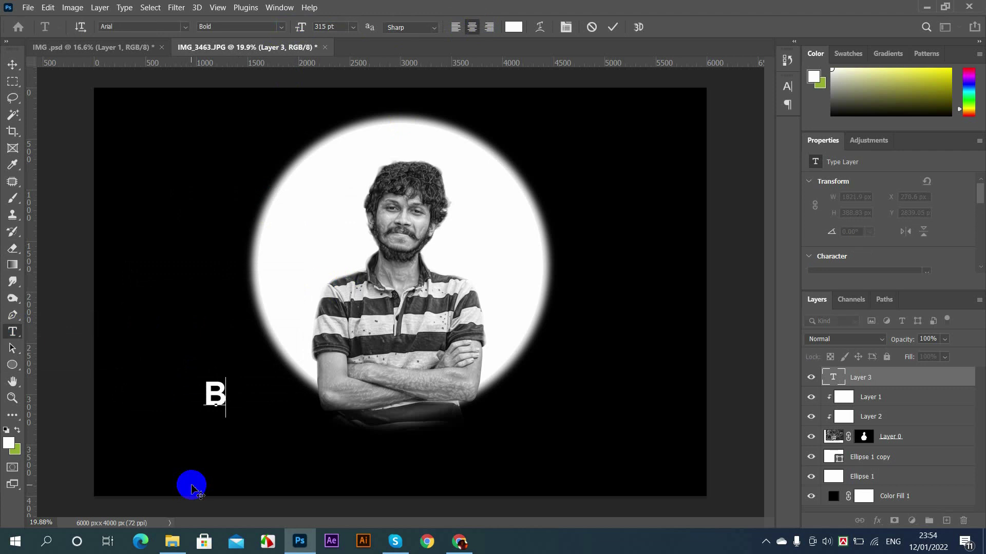
text(lack)
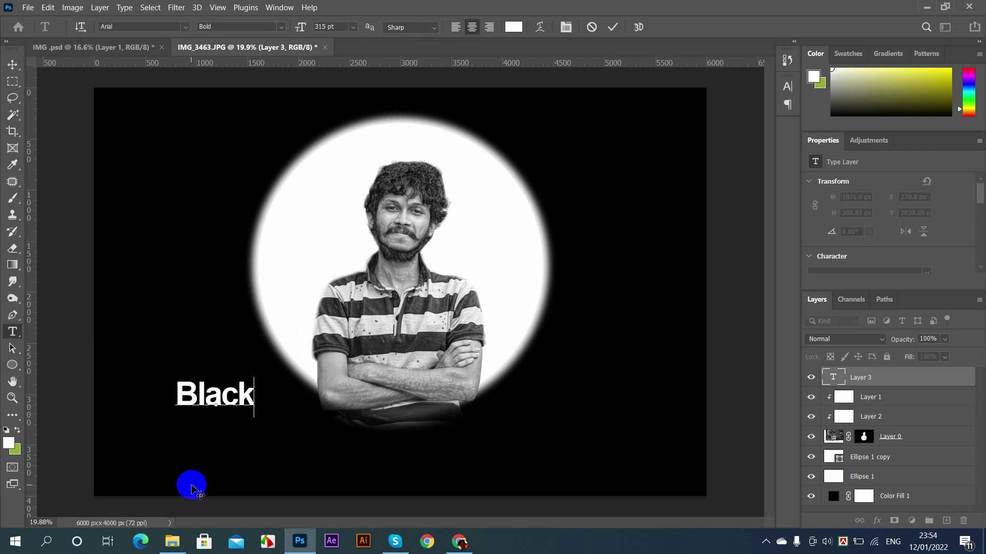
Change the font of the Black text to Nautilus Pompilius
drag(196, 396, 308, 429)
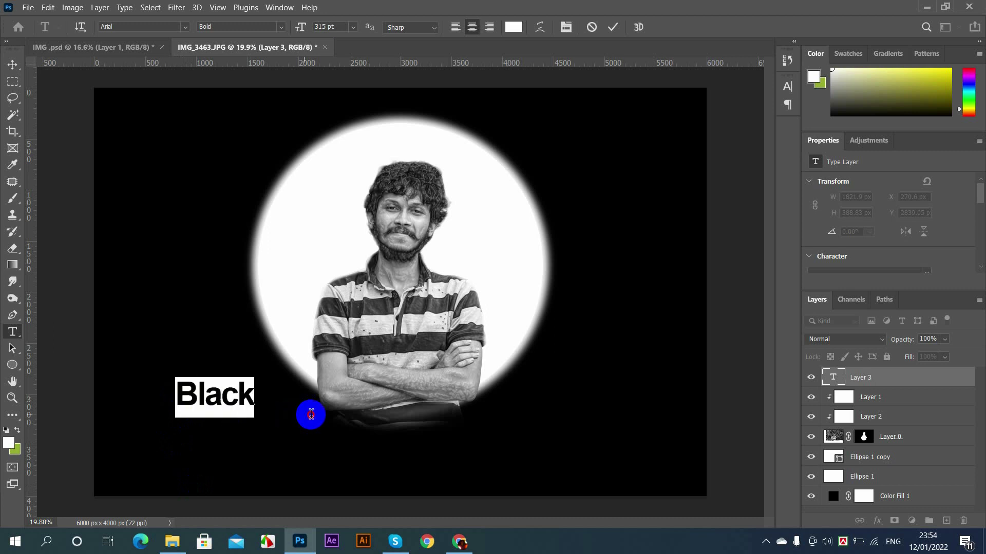
click(788, 86)
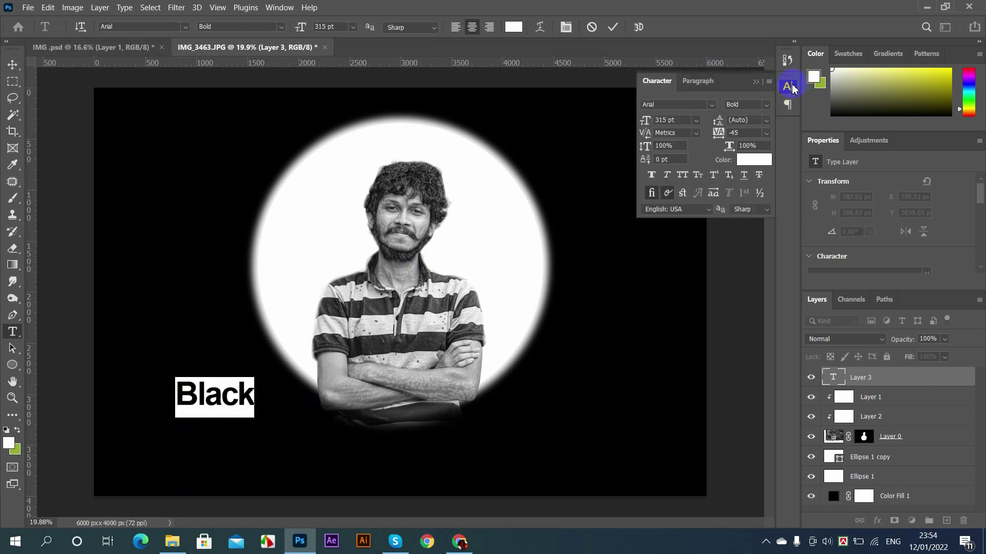
click(711, 105)
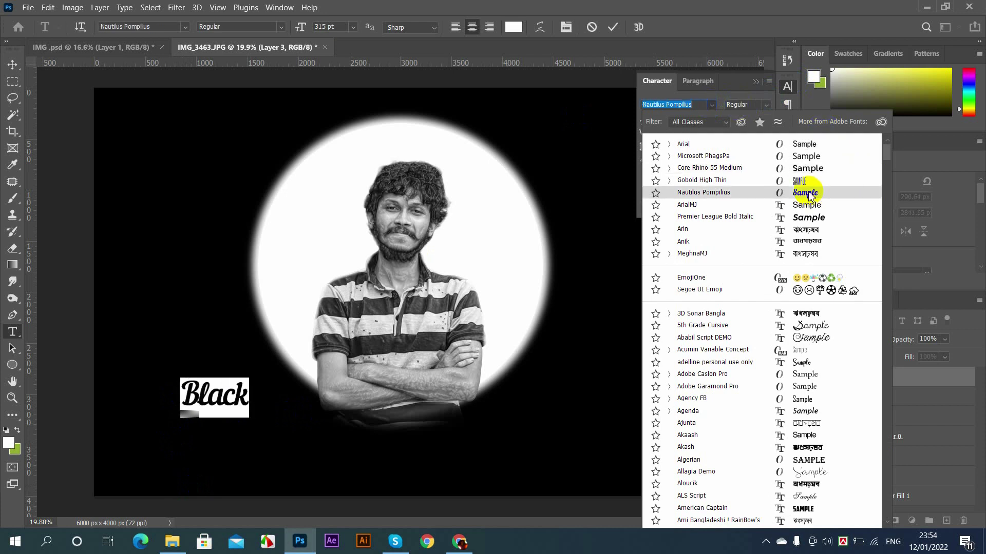
click(807, 195)
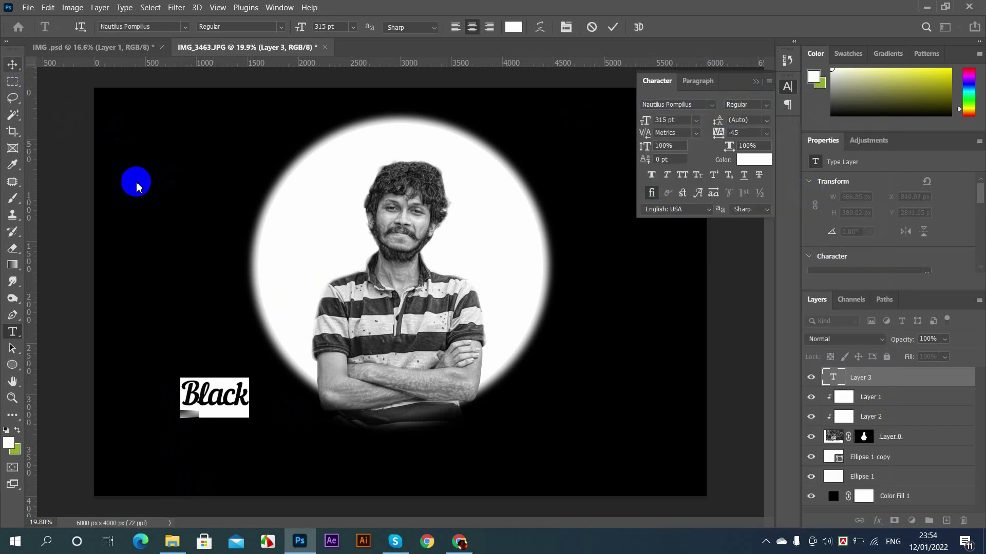
click(241, 408)
Set the font size of the Black text to 521 pt
click(838, 379)
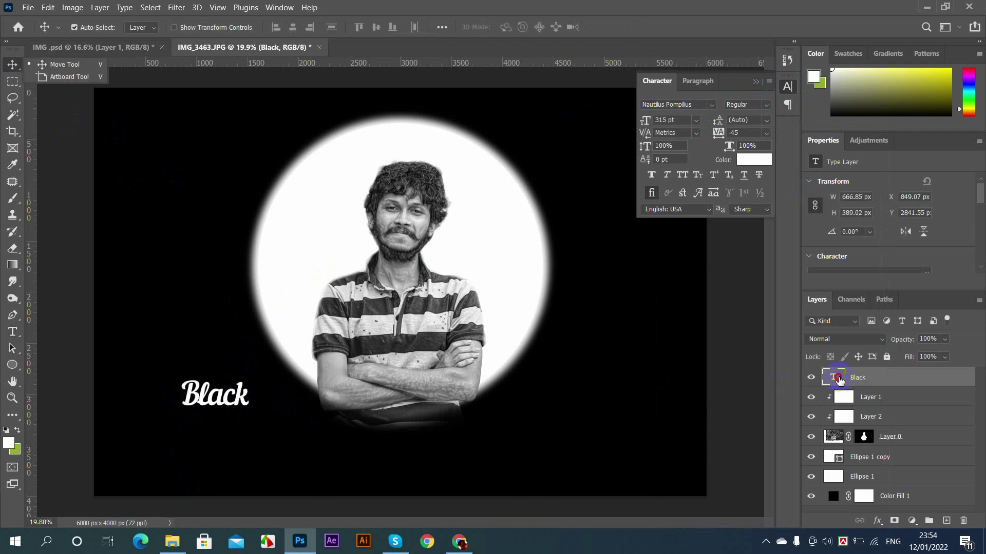
double_click(839, 380)
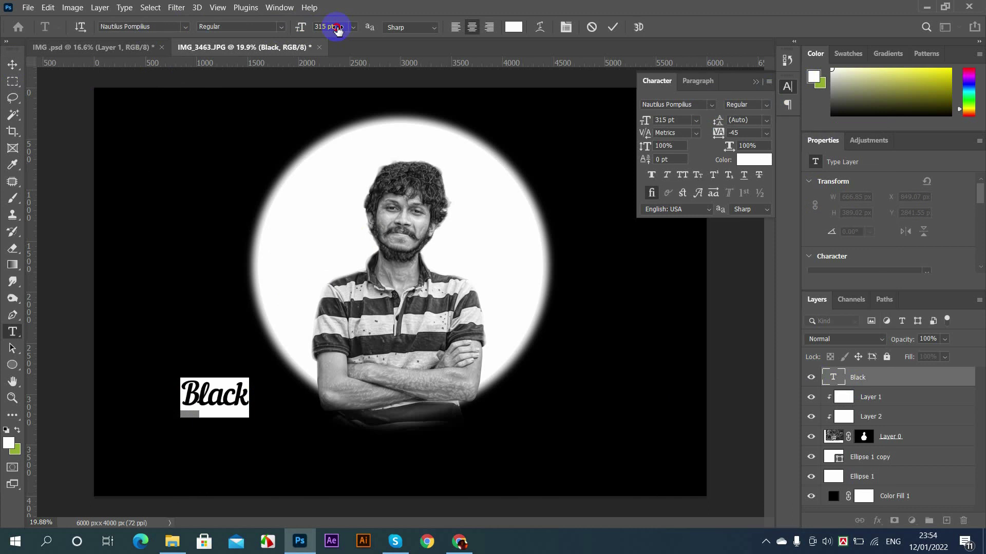
drag(338, 29, 436, 29)
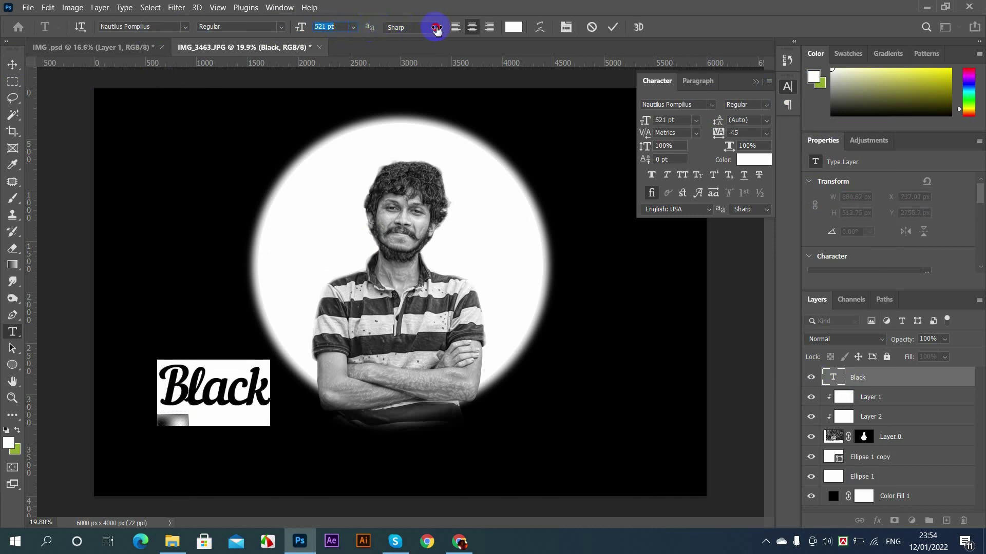
click(285, 29)
click(284, 28)
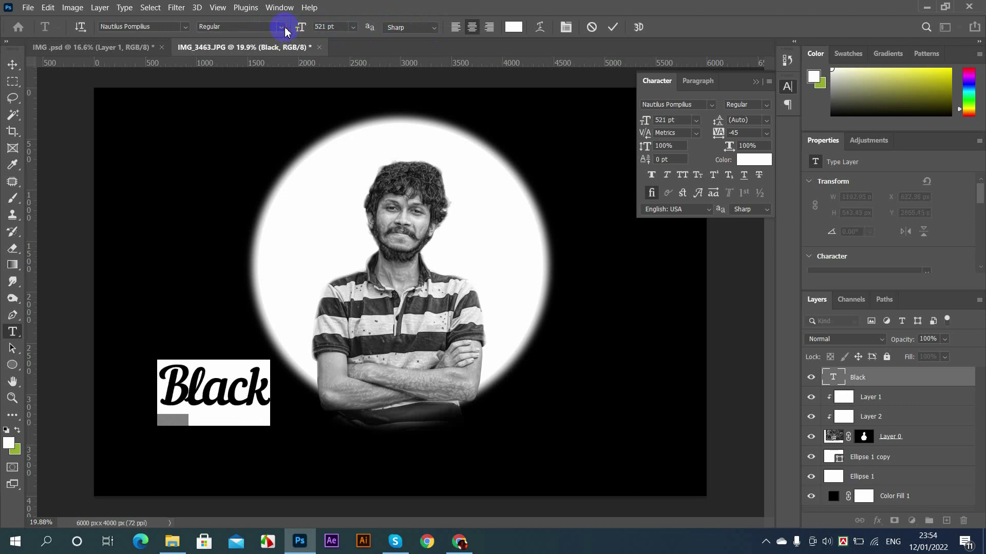
Move the Black text onto the man's folded arms, scale it to about 154% and rotate it to about -11.3°
click(13, 67)
drag(237, 391, 409, 367)
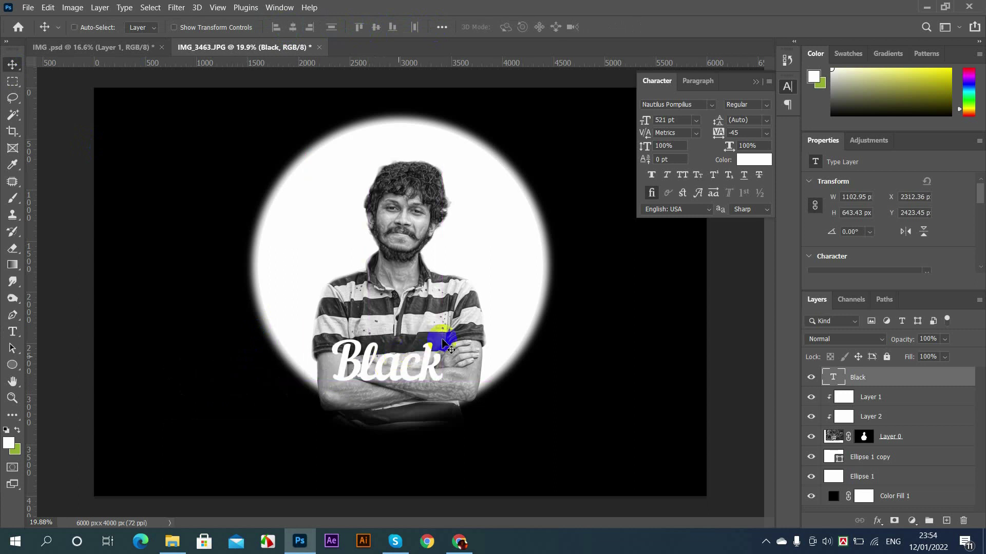
key(ctrl+t)
drag(442, 337, 424, 285)
drag(420, 348, 416, 375)
drag(436, 300, 469, 319)
drag(428, 380, 447, 378)
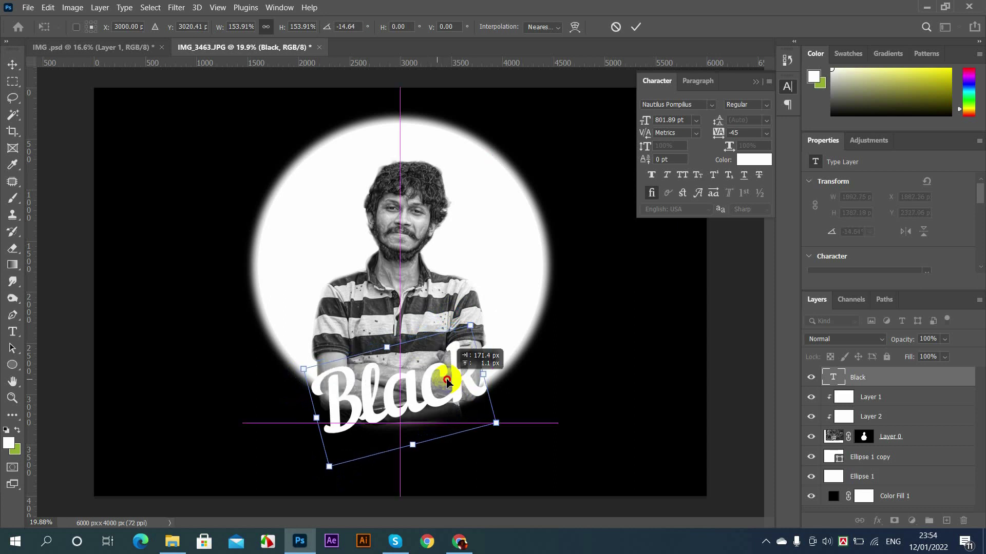
drag(491, 334, 495, 338)
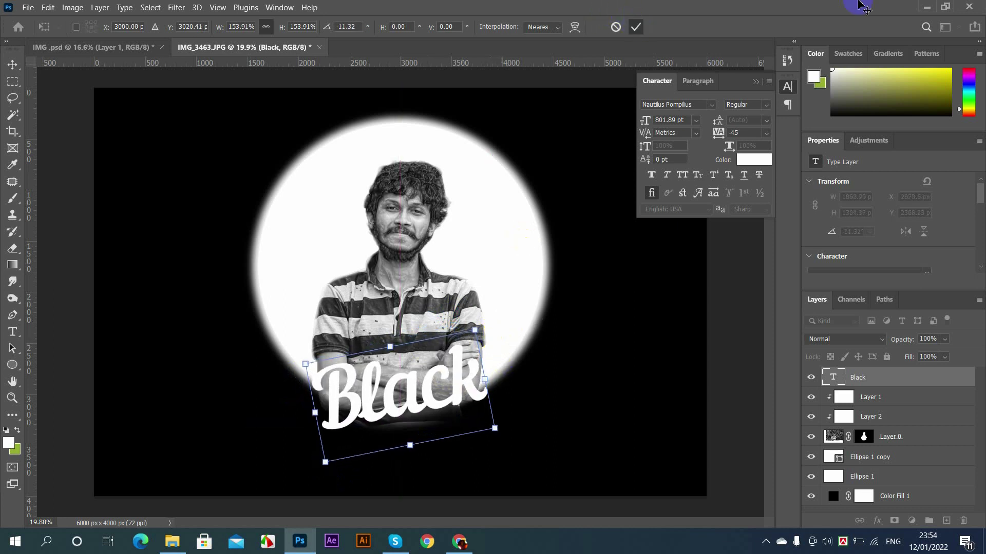
click(636, 27)
Duplicate the Black text just below the original and change the copy's wording to "Men"
scroll(427, 342, down, 5)
scroll(421, 367, up, 5)
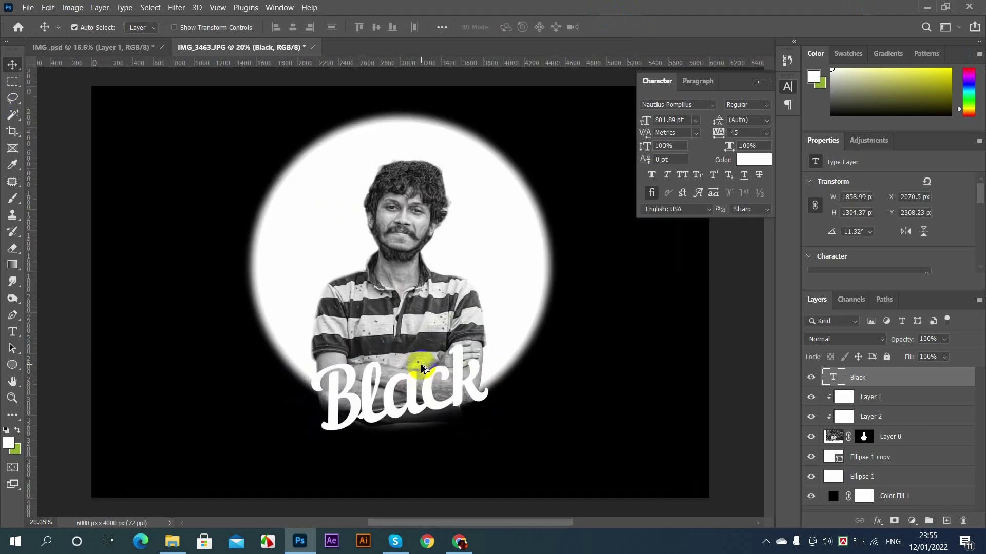
scroll(422, 382, up, 1)
drag(428, 401, 446, 461)
double_click(838, 386)
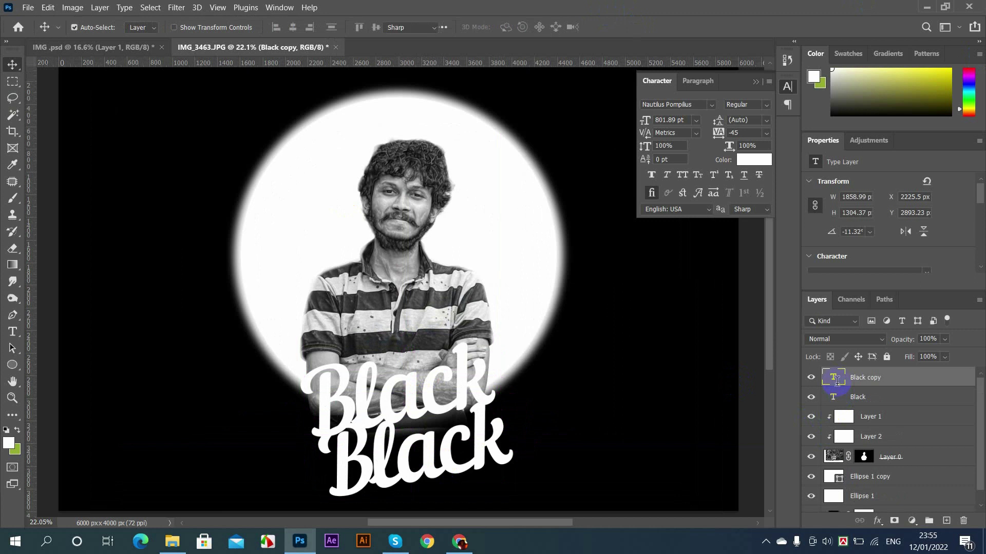
text(Men)
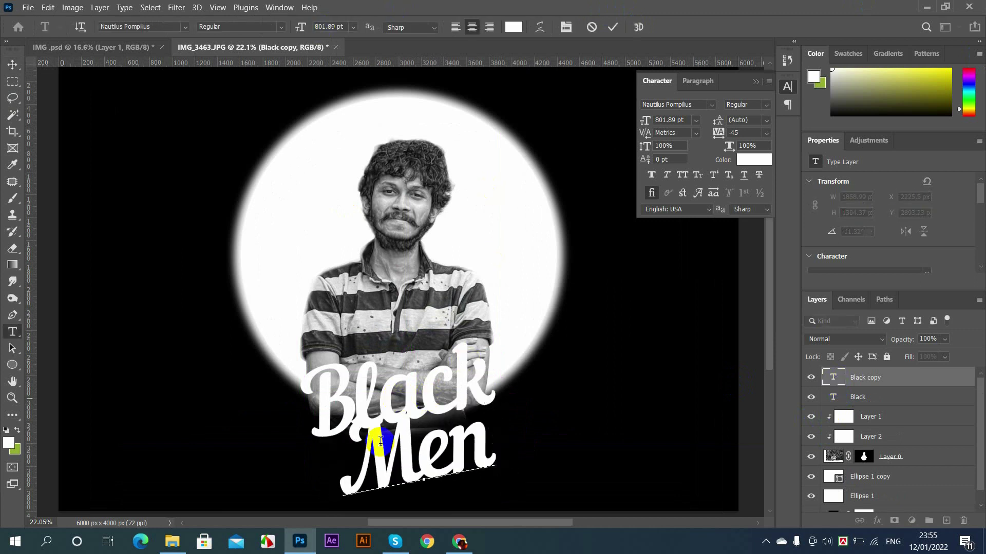
drag(345, 459, 502, 449)
click(412, 457)
drag(382, 466, 372, 468)
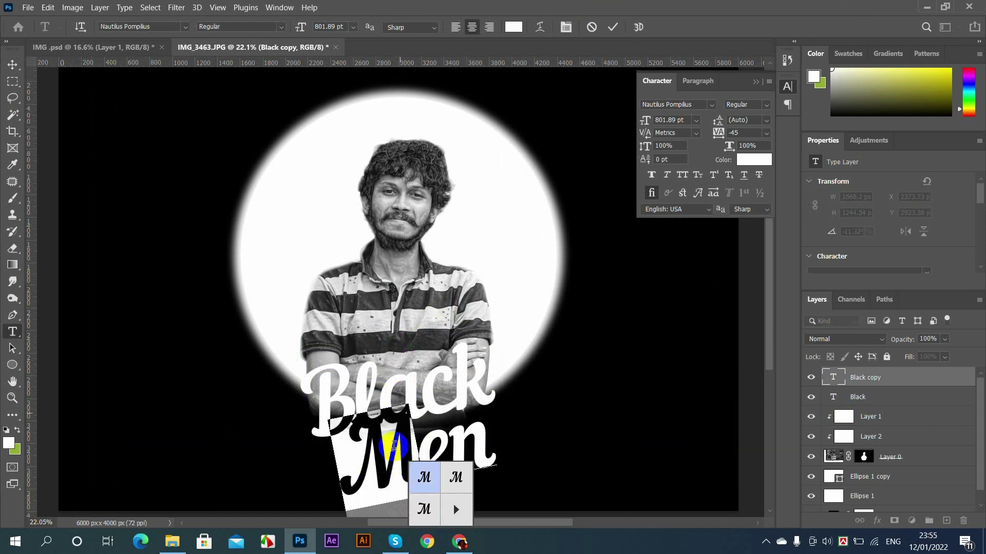
click(404, 438)
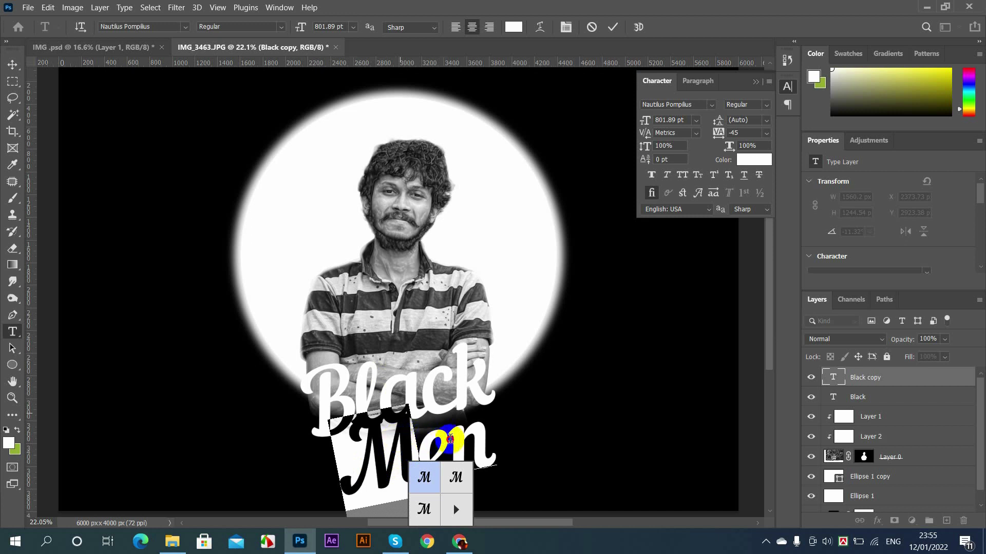
drag(413, 460, 358, 470)
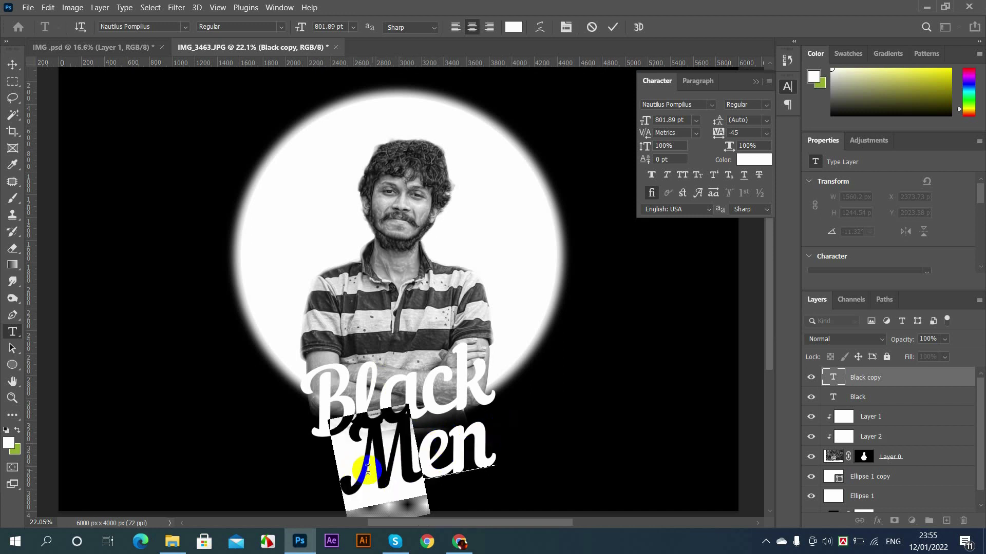
click(368, 468)
Scale the Men text to about 49.6% and place it centred close beneath the Black text
click(613, 27)
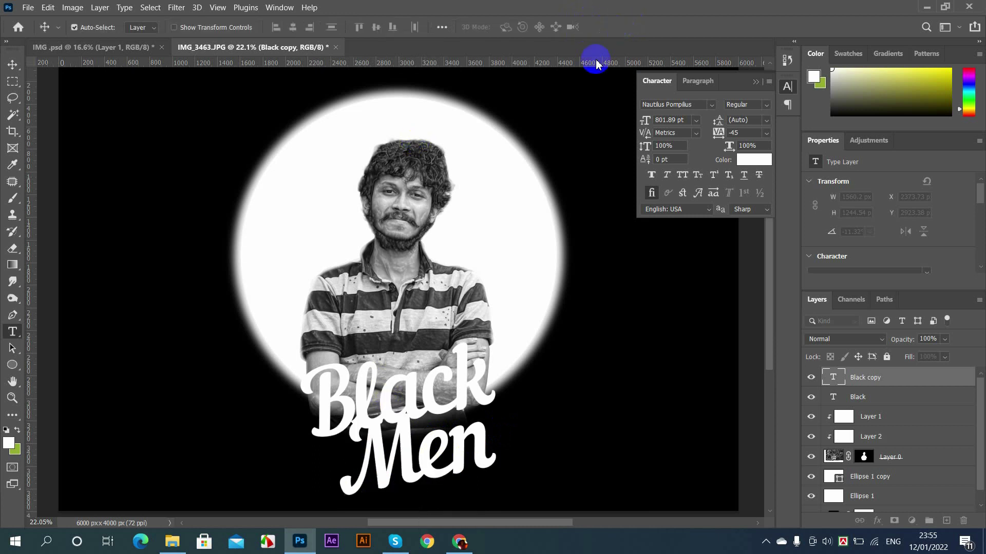
click(13, 64)
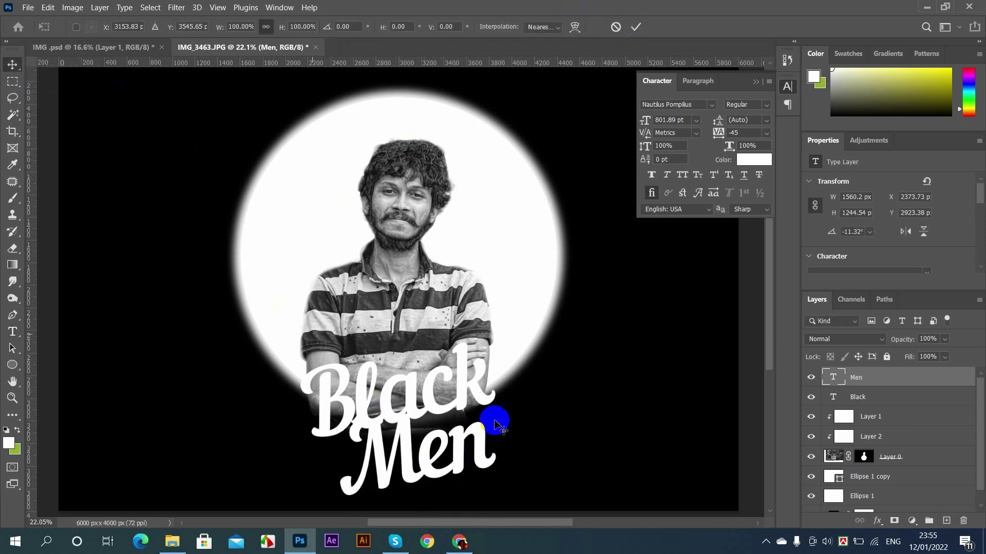
key(ctrl+t)
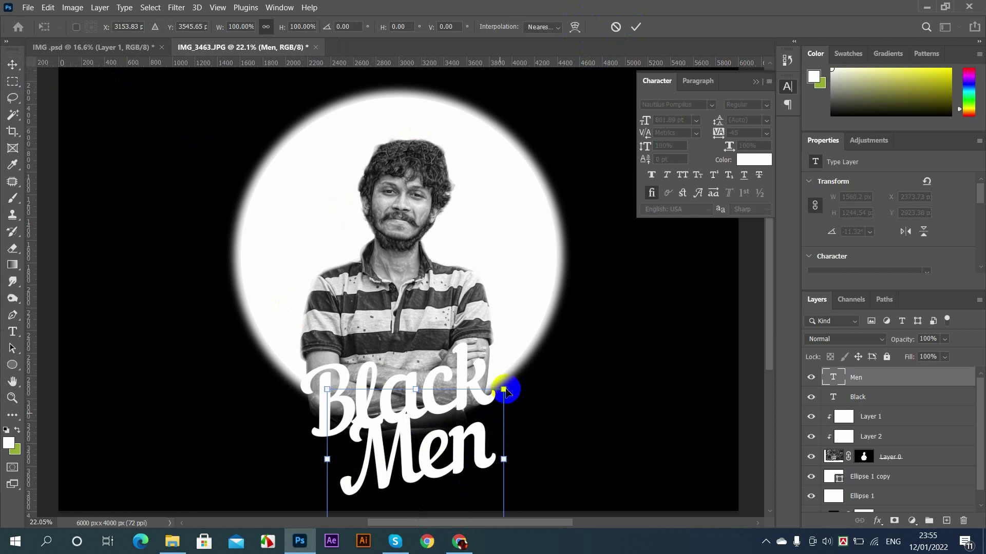
drag(505, 390, 459, 422)
drag(411, 463, 405, 439)
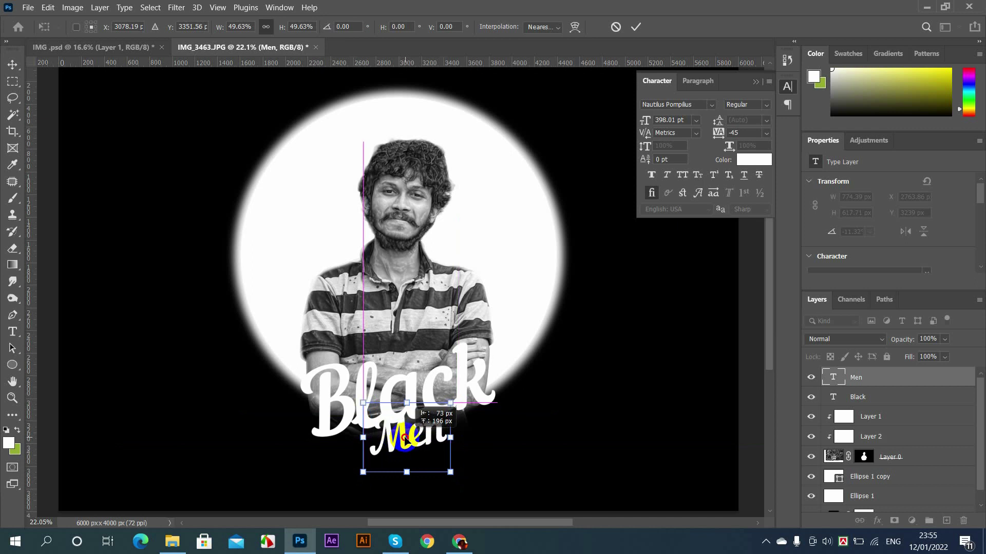
click(636, 27)
Examine the finished portrait with its Black Men lettering, both up close and as a whole composition
scroll(367, 322, down, 5)
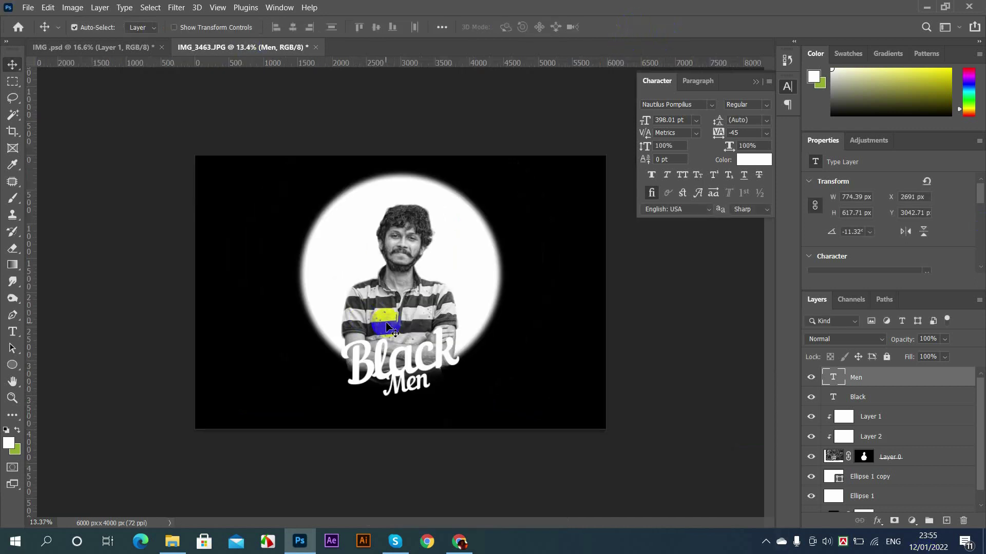
scroll(386, 323, up, 2)
scroll(403, 206, up, 7)
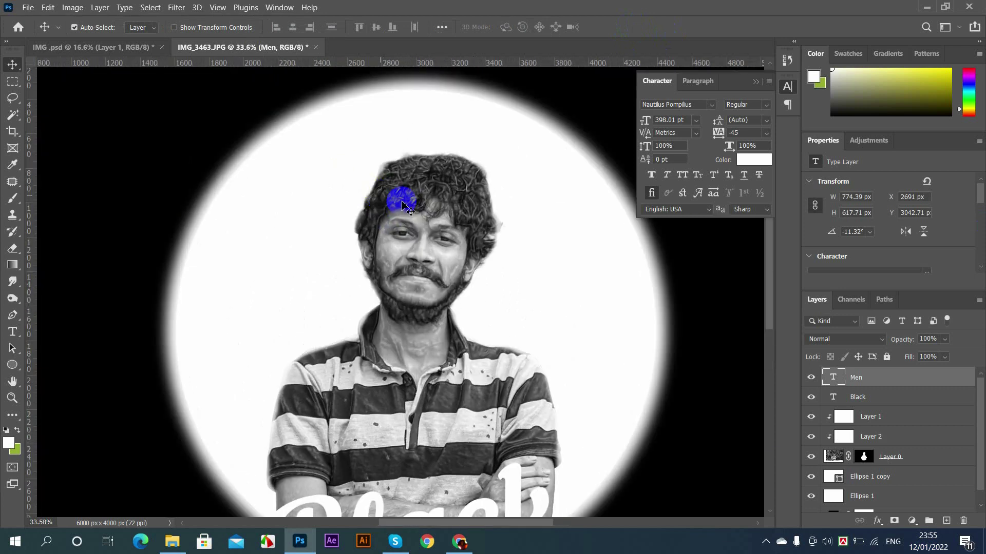
scroll(406, 205, down, 6)
scroll(372, 182, down, 2)
scroll(340, 161, up, 3)
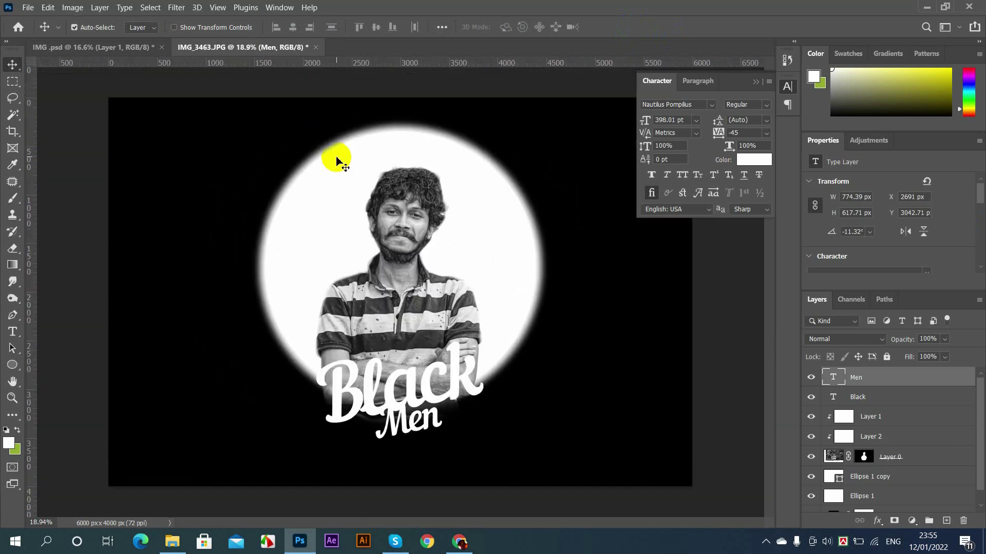
scroll(335, 159, down, 2)
scroll(297, 144, up, 2)
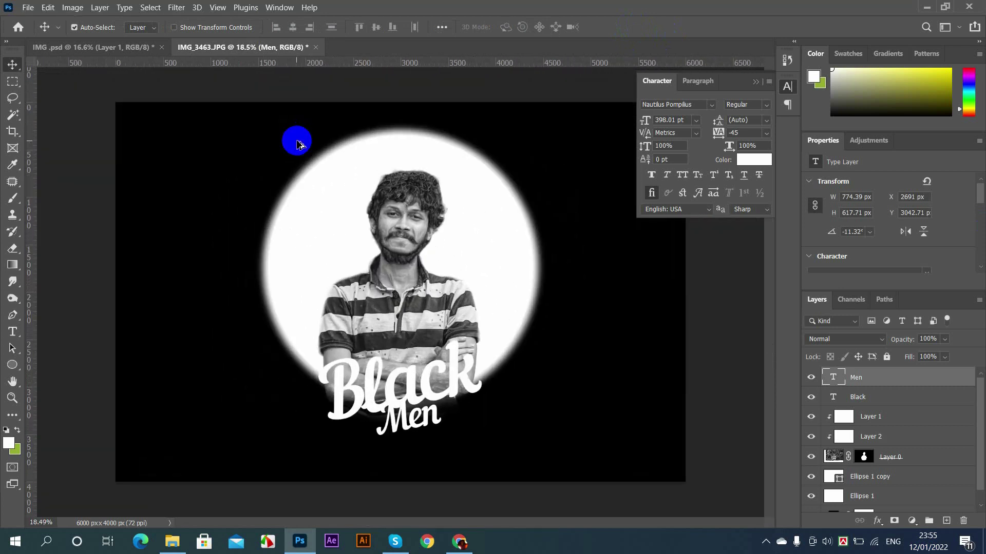
scroll(297, 144, up, 1)
scroll(297, 145, down, 2)
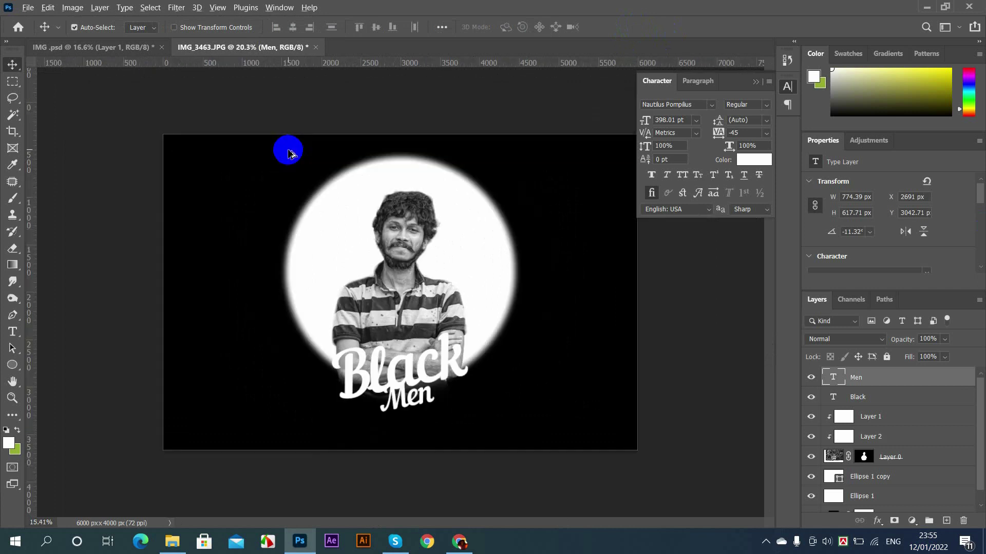
scroll(317, 121, up, 3)
scroll(289, 160, down, 2)
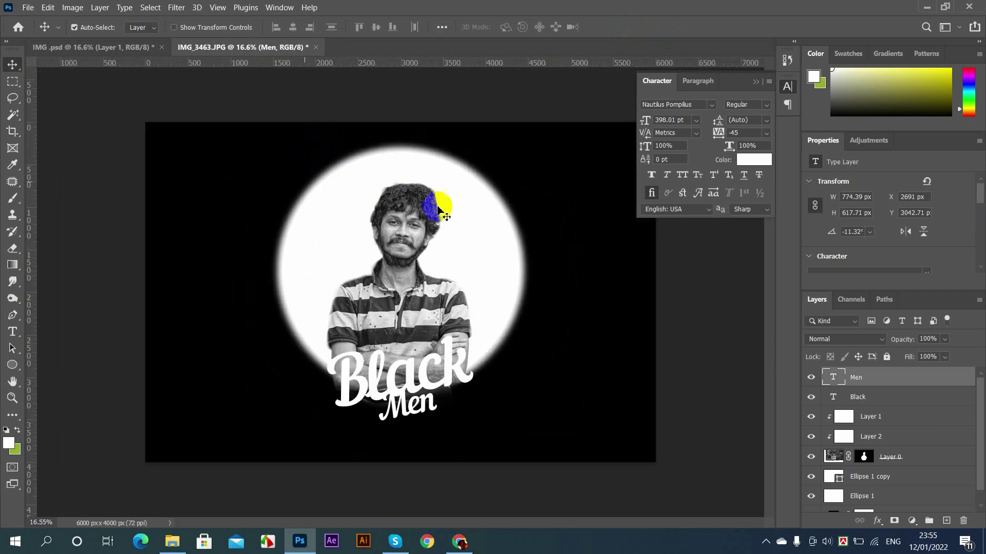
scroll(613, 244, up, 1)
scroll(606, 245, up, 1)
scroll(361, 234, down, 2)
scroll(503, 274, up, 2)
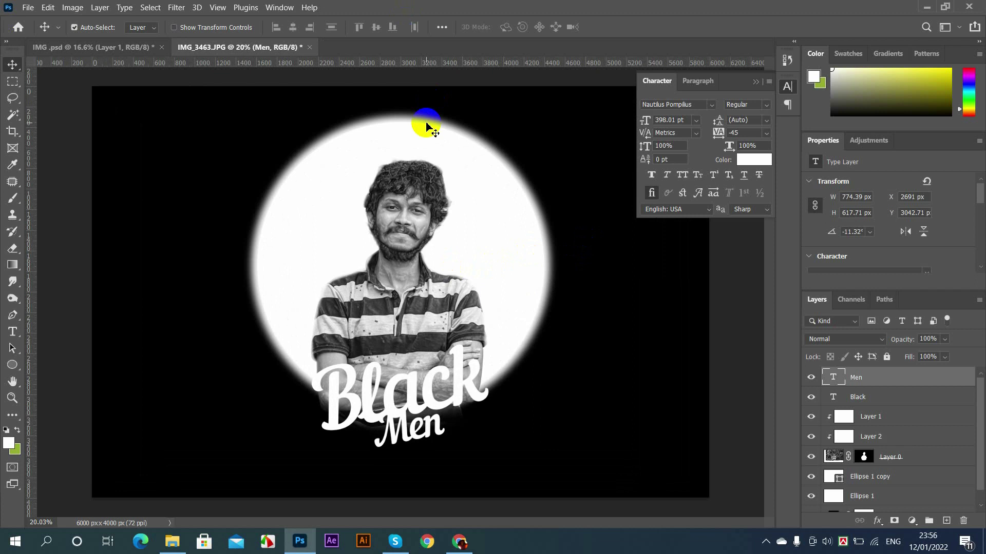
key(ctrl+minus)
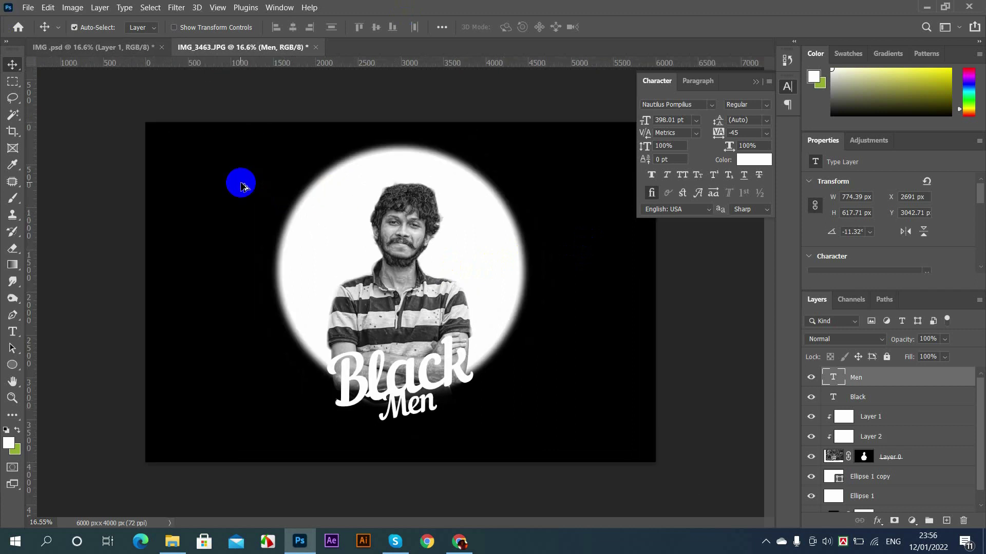
key(ctrl+plus)
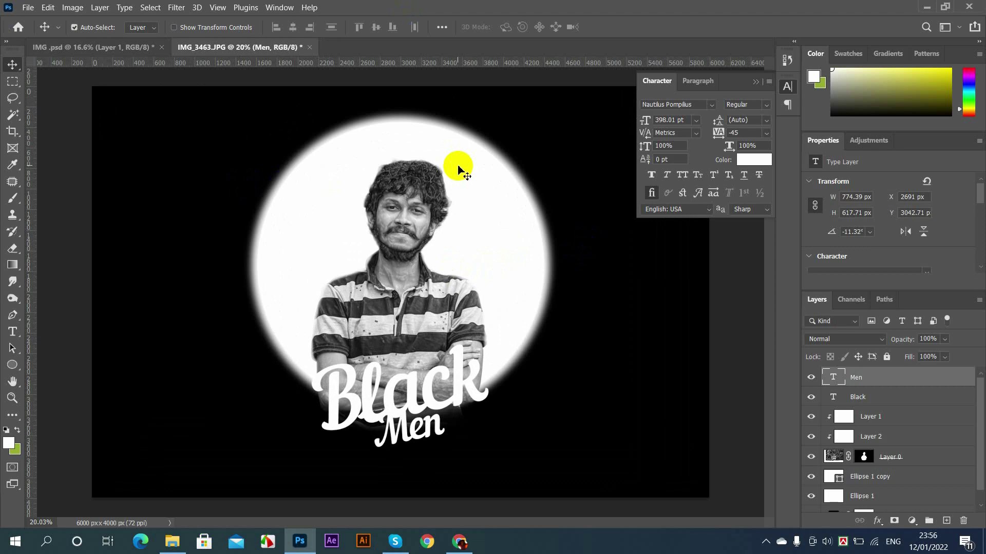